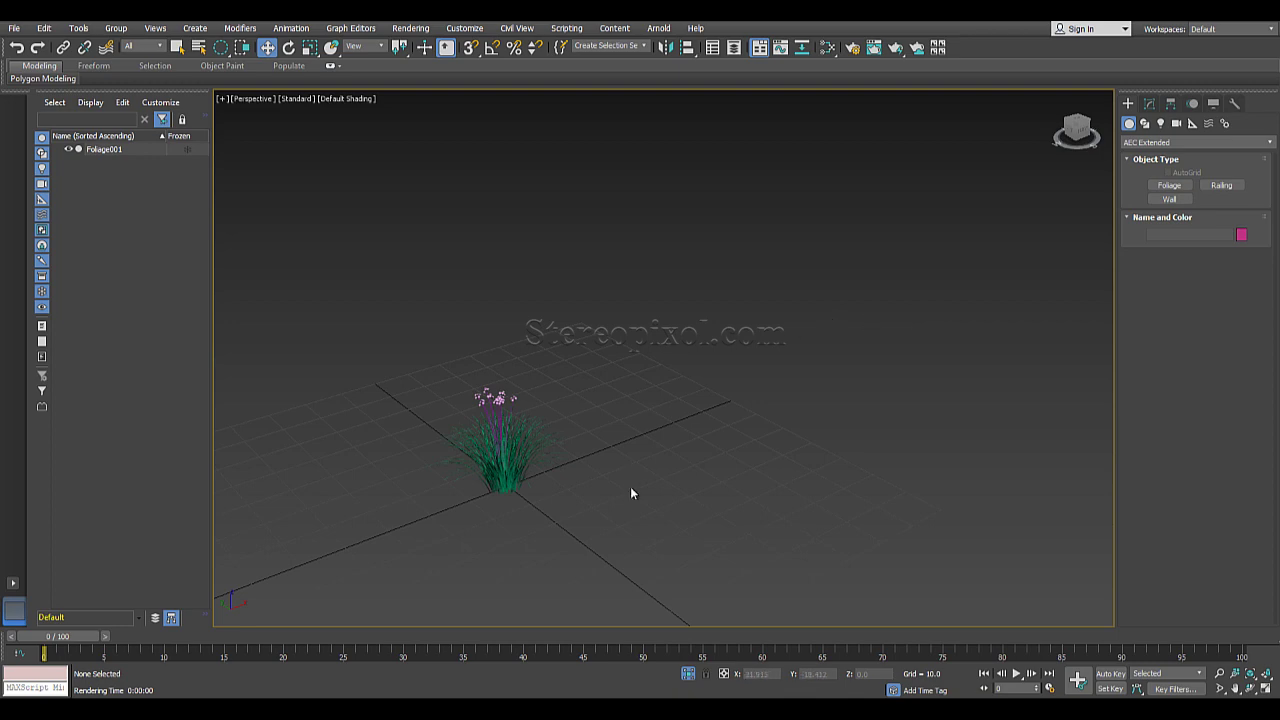
# - Zoom in and pan the Perspective view so the foliage clump sits centred
pyautogui.scroll(2, 631, 493)
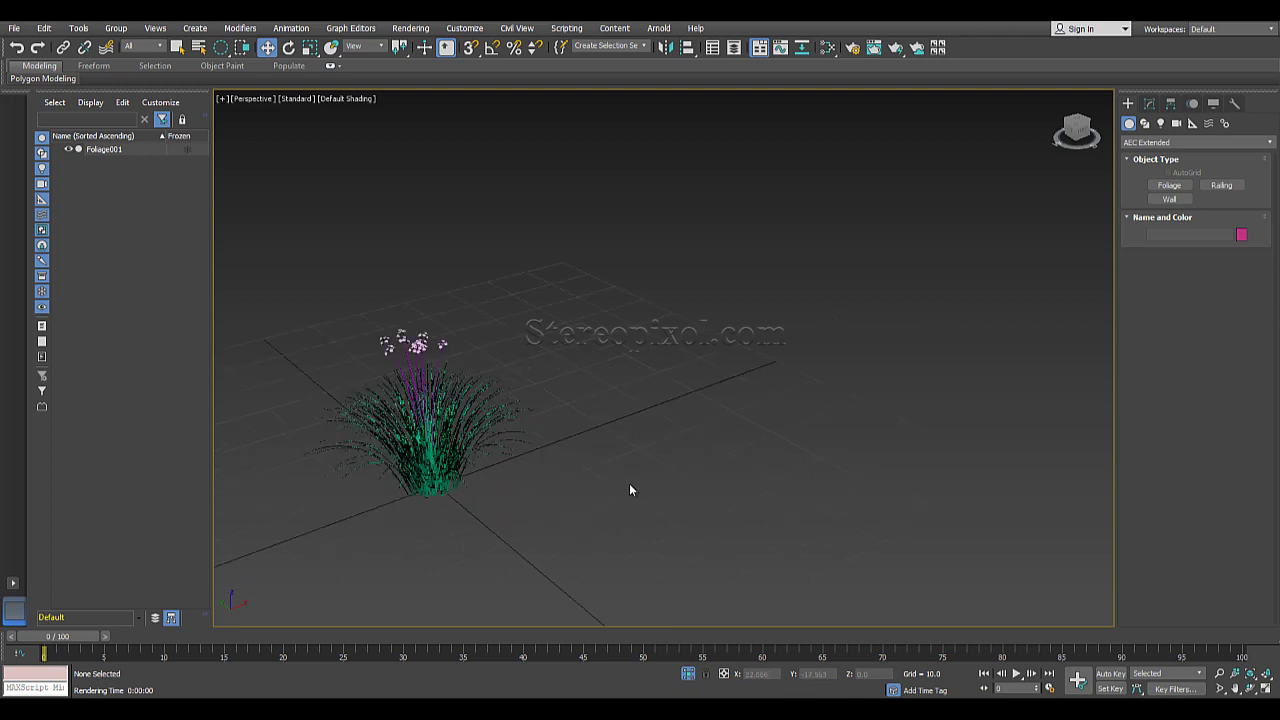
pyautogui.moveTo(631, 489); pyautogui.dragTo(664, 490, button='middle')
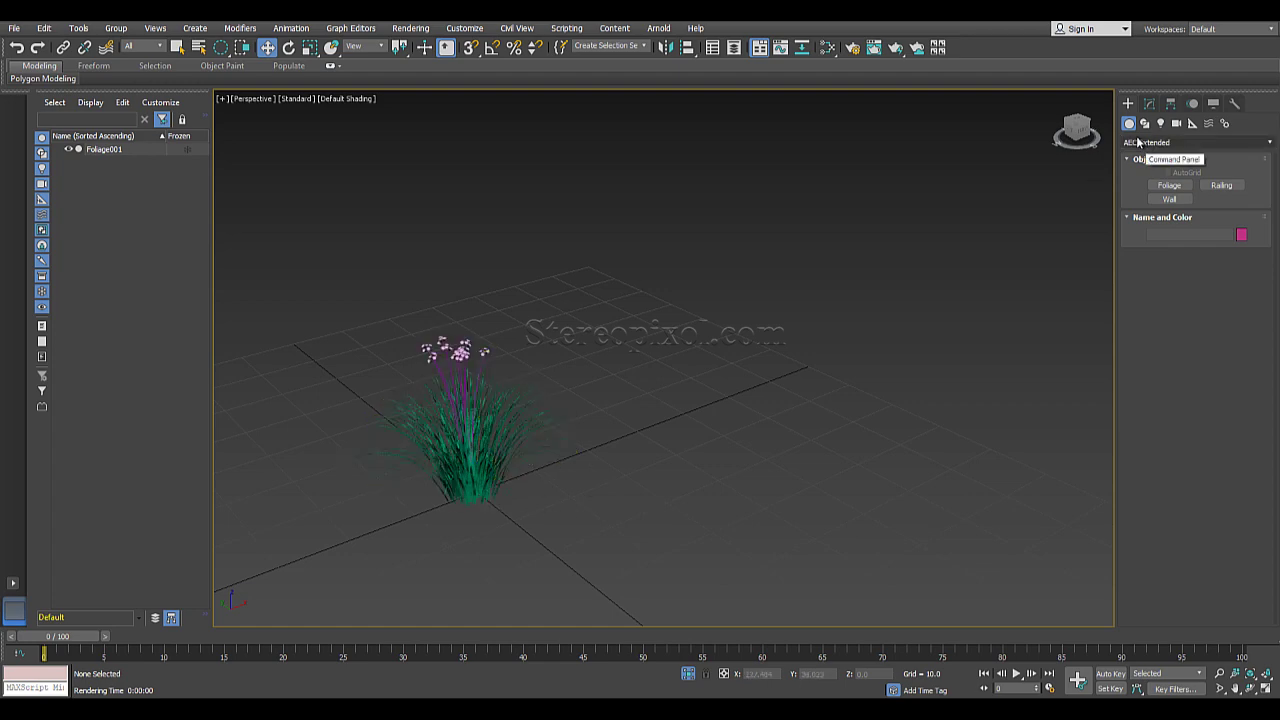
pyautogui.moveTo(711, 429); pyautogui.dragTo(750, 429, button='middle')
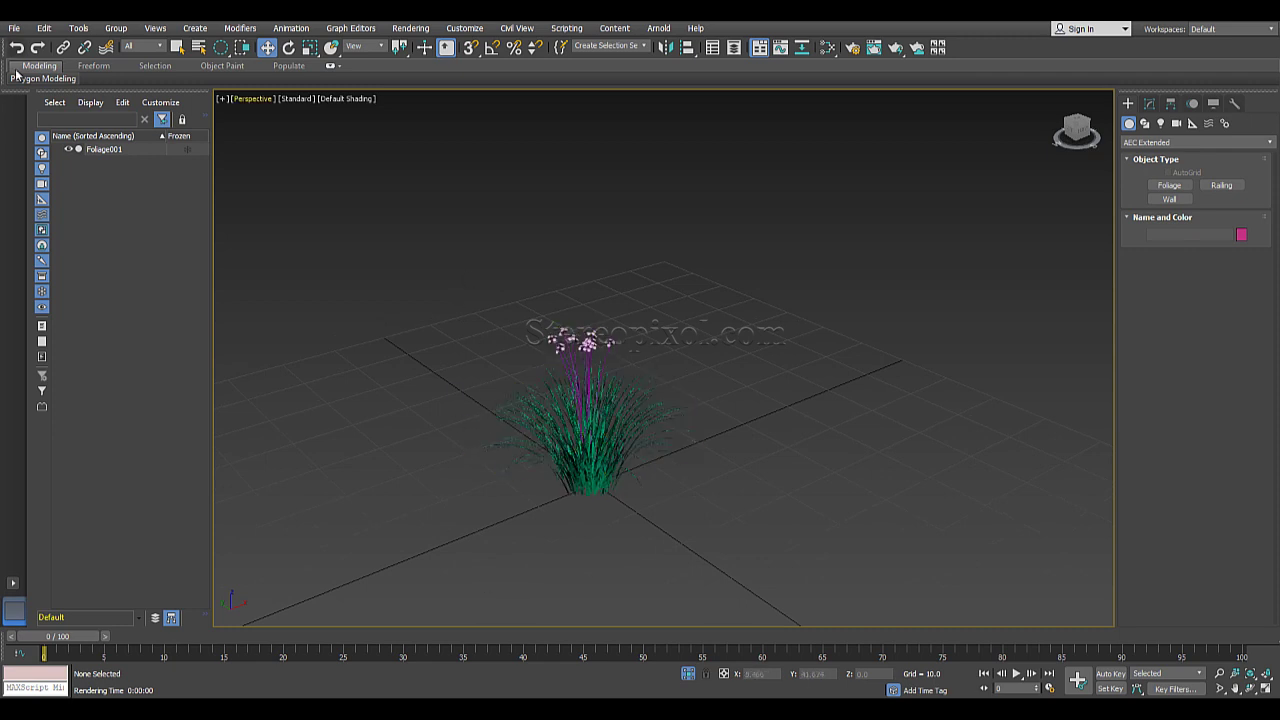
pyautogui.click(78, 28)
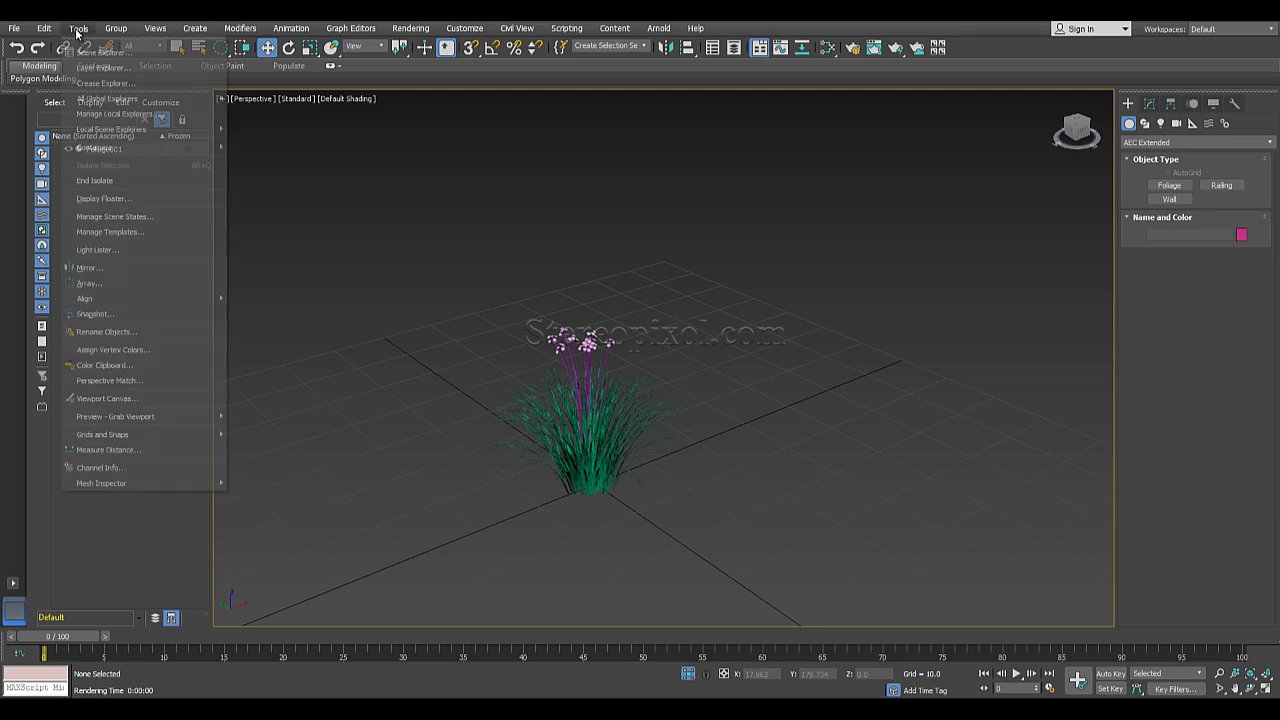
pyautogui.click(78, 28)
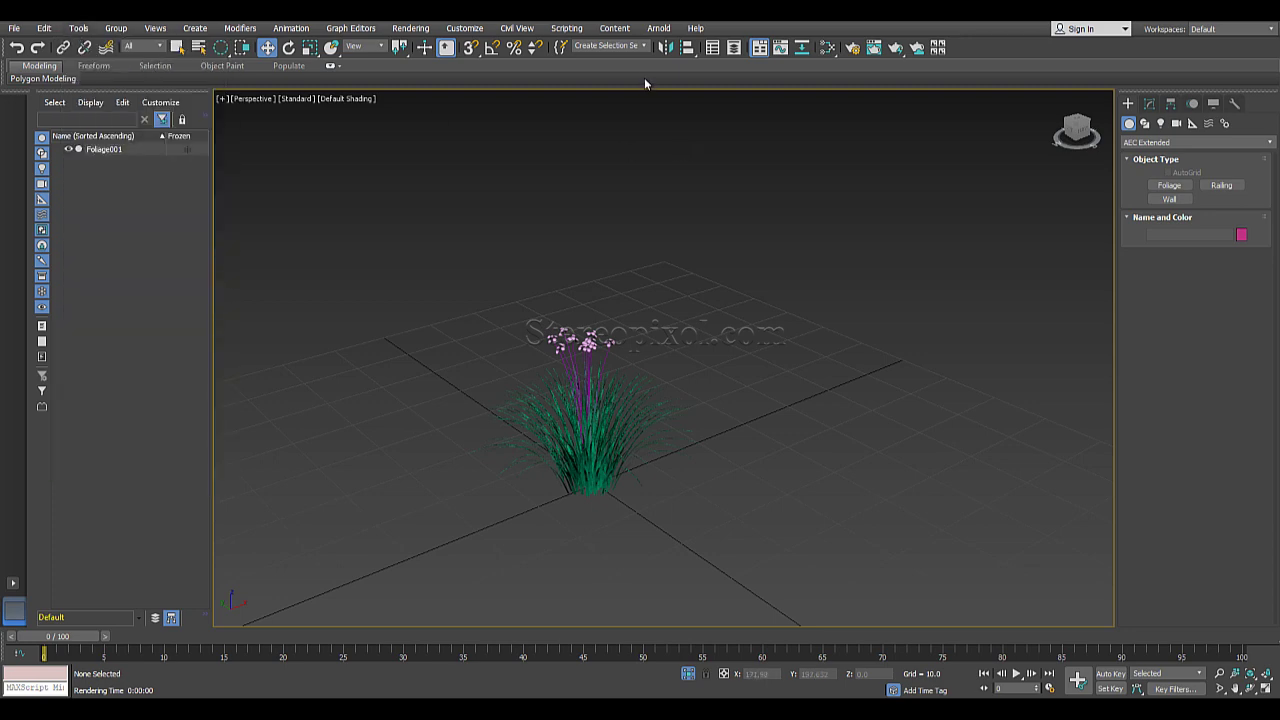
pyautogui.rightClick(985, 46)
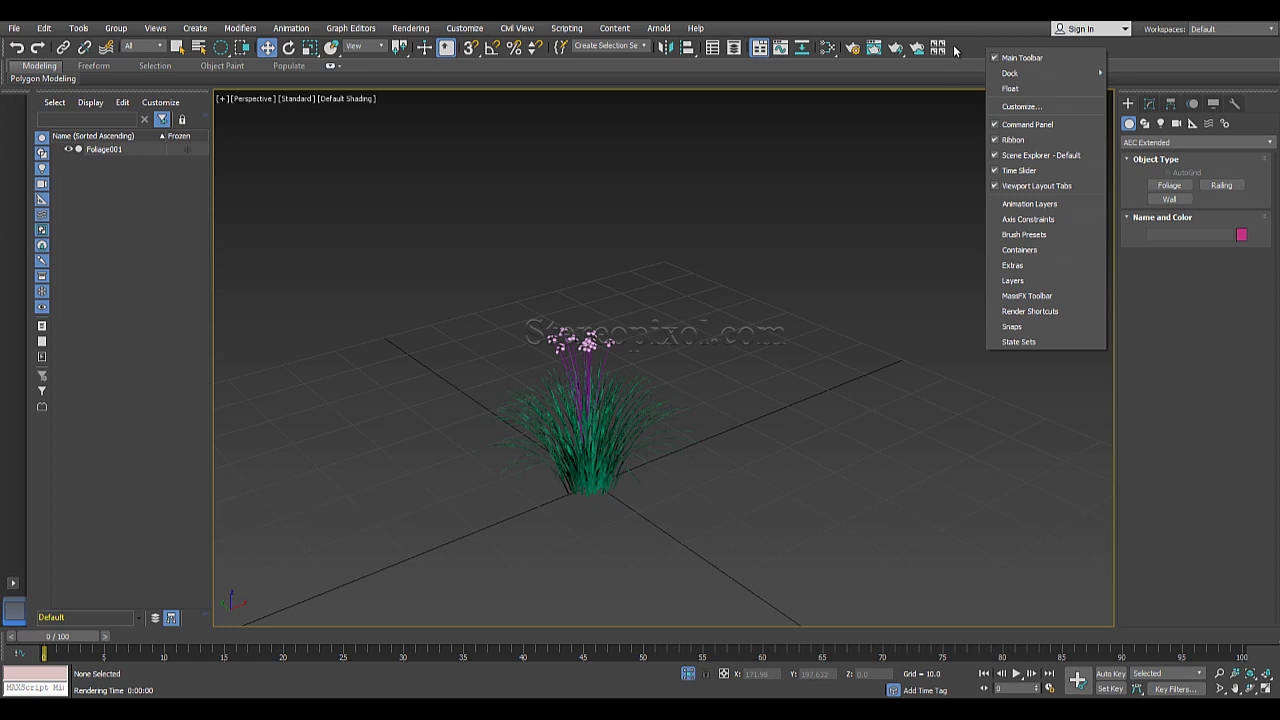
pyautogui.click(1044, 267)
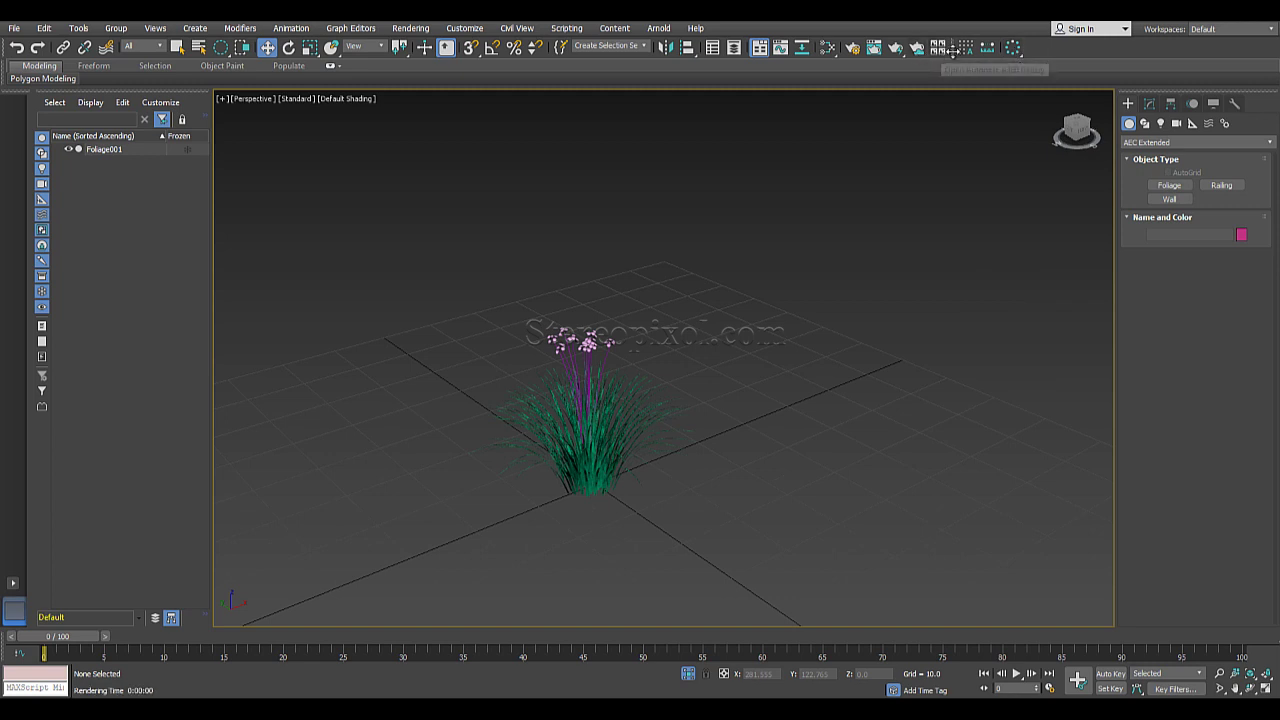
pyautogui.moveTo(952, 52)
pyautogui.mouseDown()
pyautogui.moveTo(951, 151)
pyautogui.moveTo(878, 218)
pyautogui.moveTo(956, 50)
pyautogui.mouseUp()
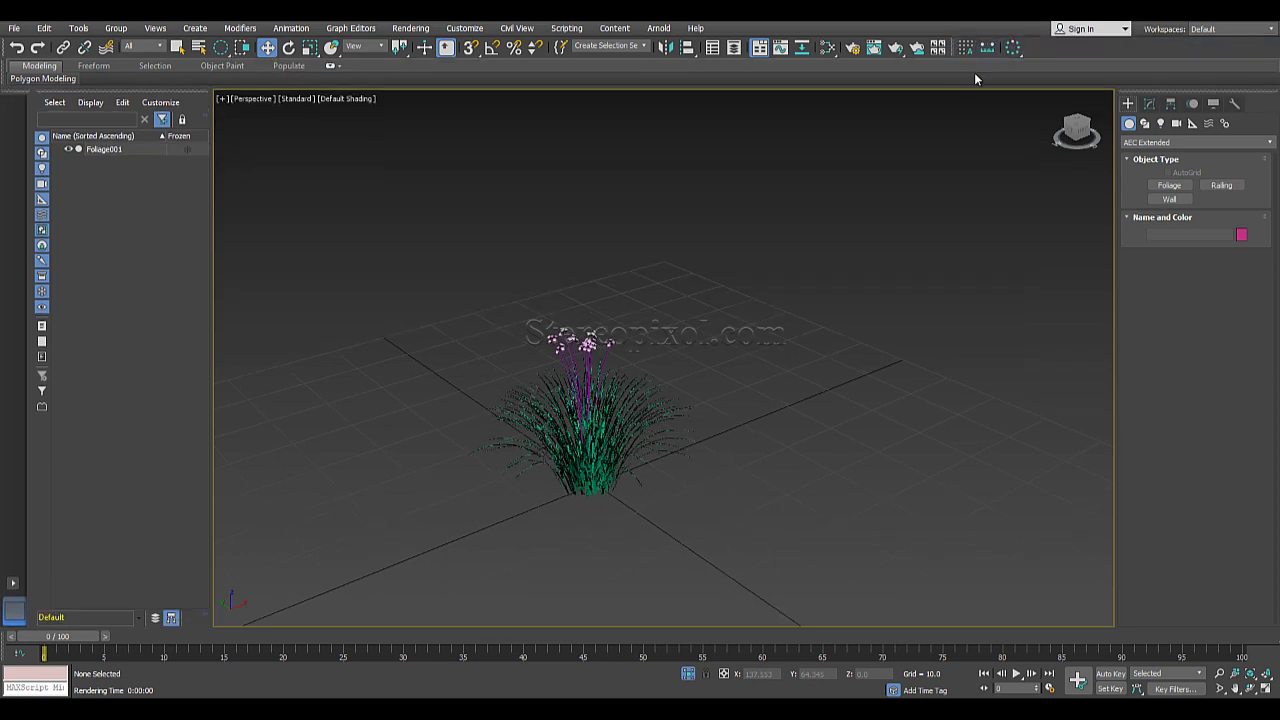
pyautogui.rightClick(961, 51)
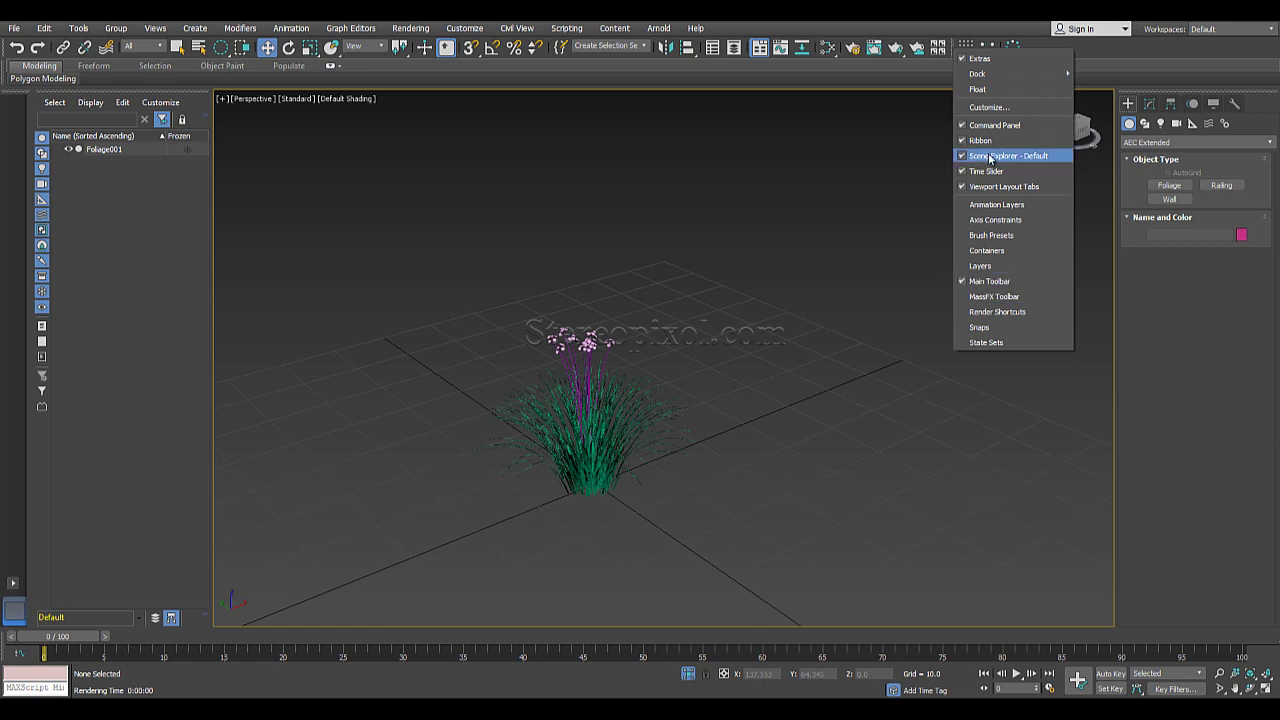
pyautogui.click(984, 59)
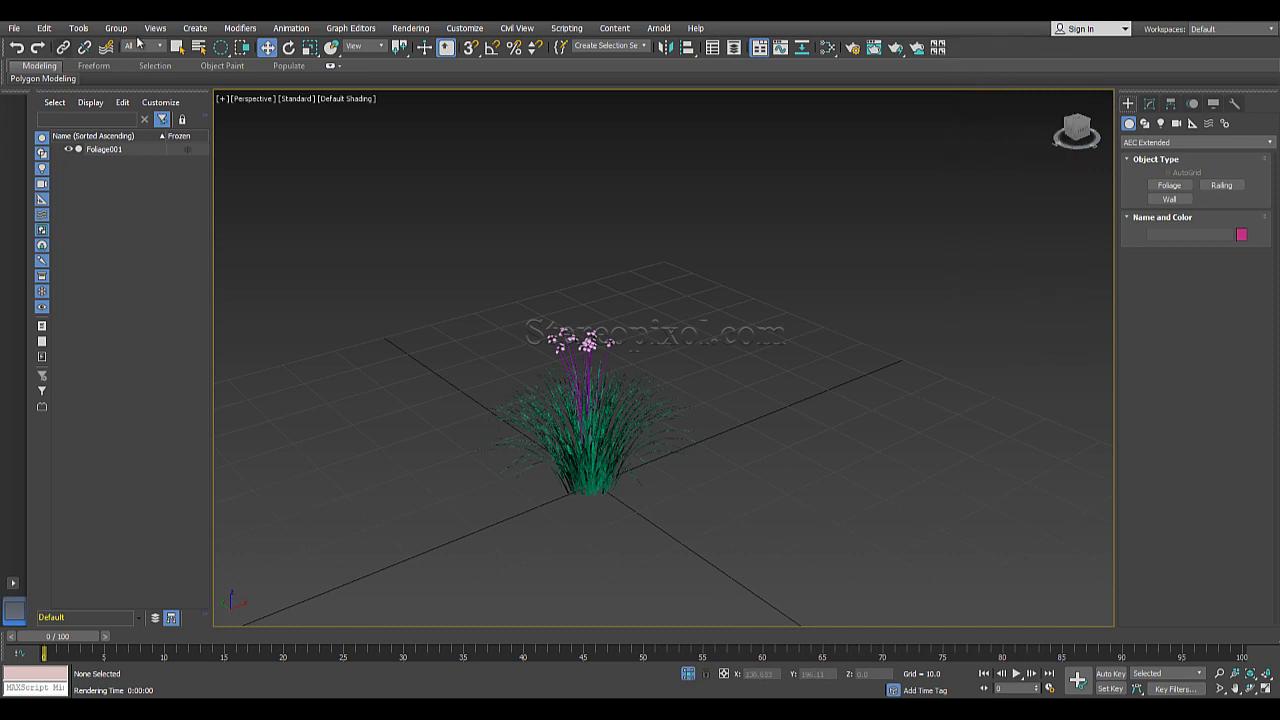
# - Dismiss the empty-selection warning from Array, then select the Foliage001 clump
pyautogui.click(78, 28)
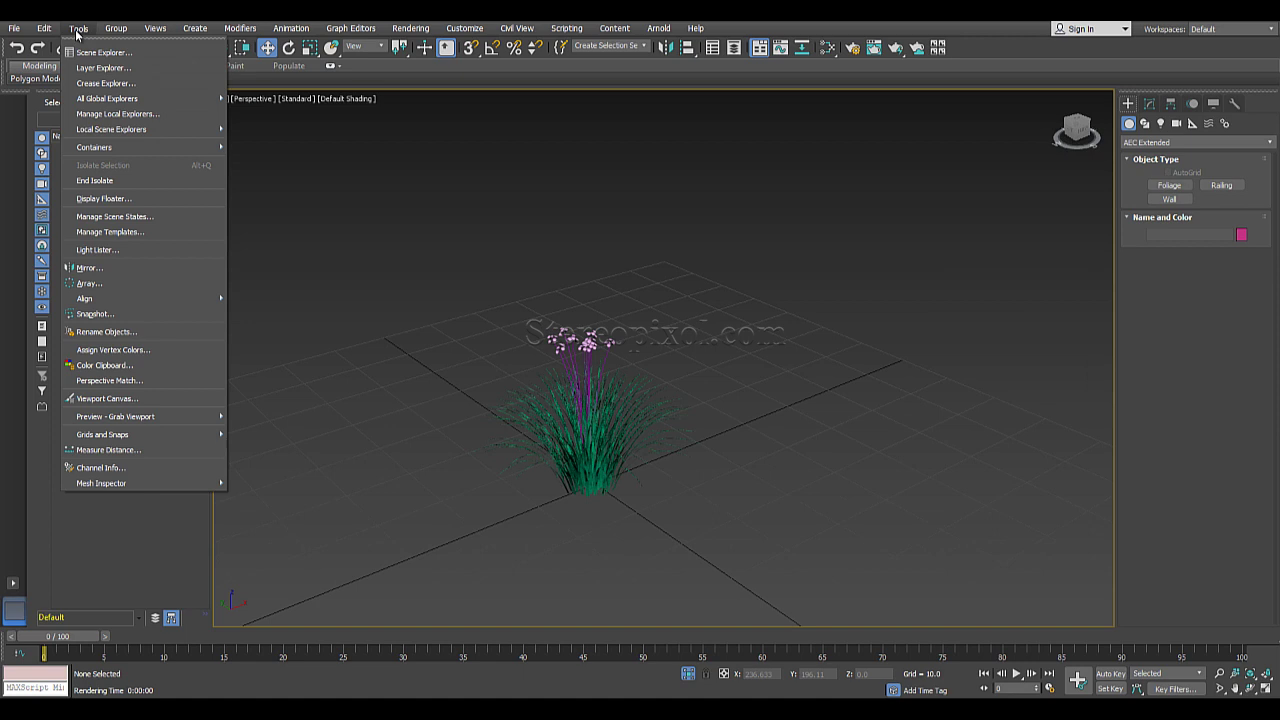
pyautogui.click(89, 284)
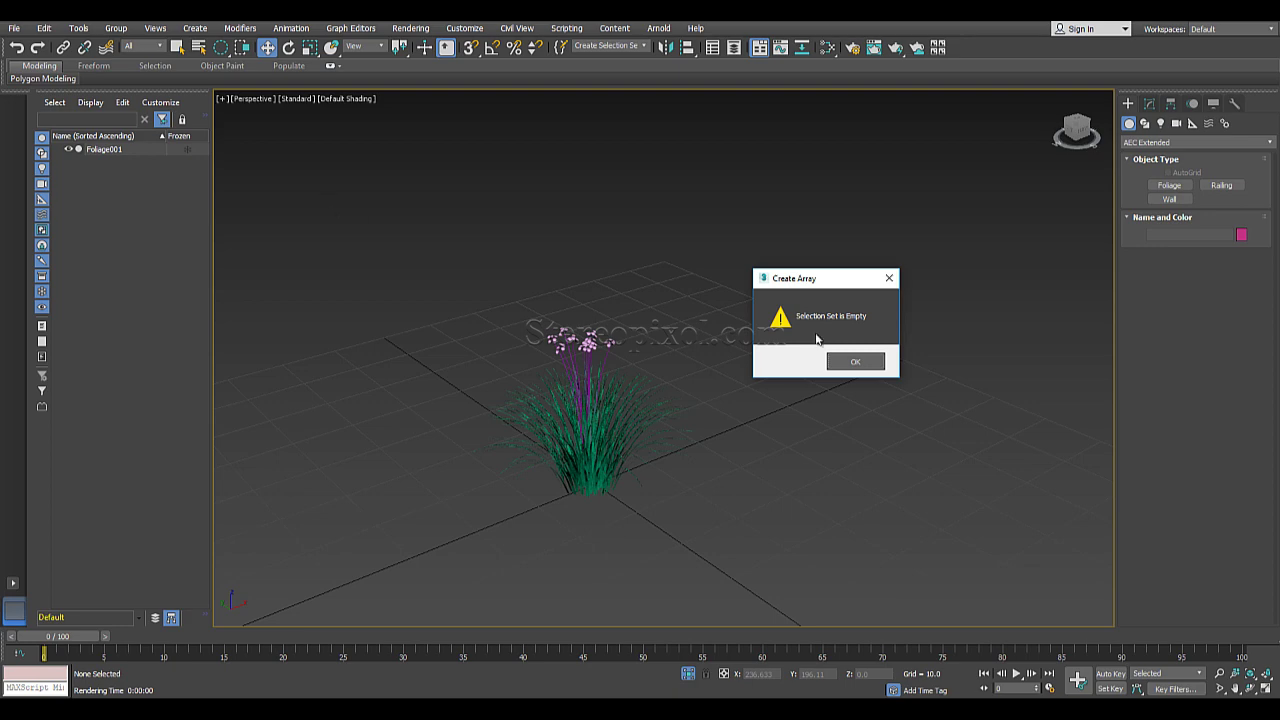
pyautogui.click(851, 362)
pyautogui.click(588, 425)
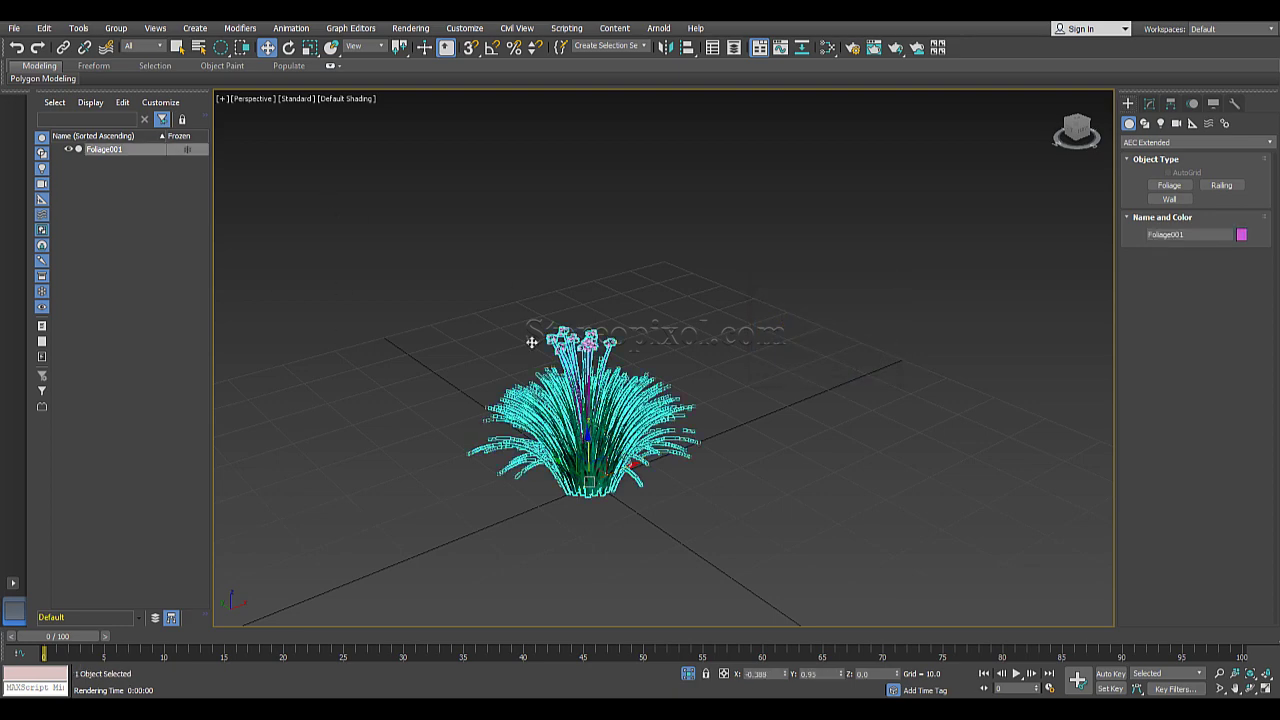
pyautogui.click(78, 28)
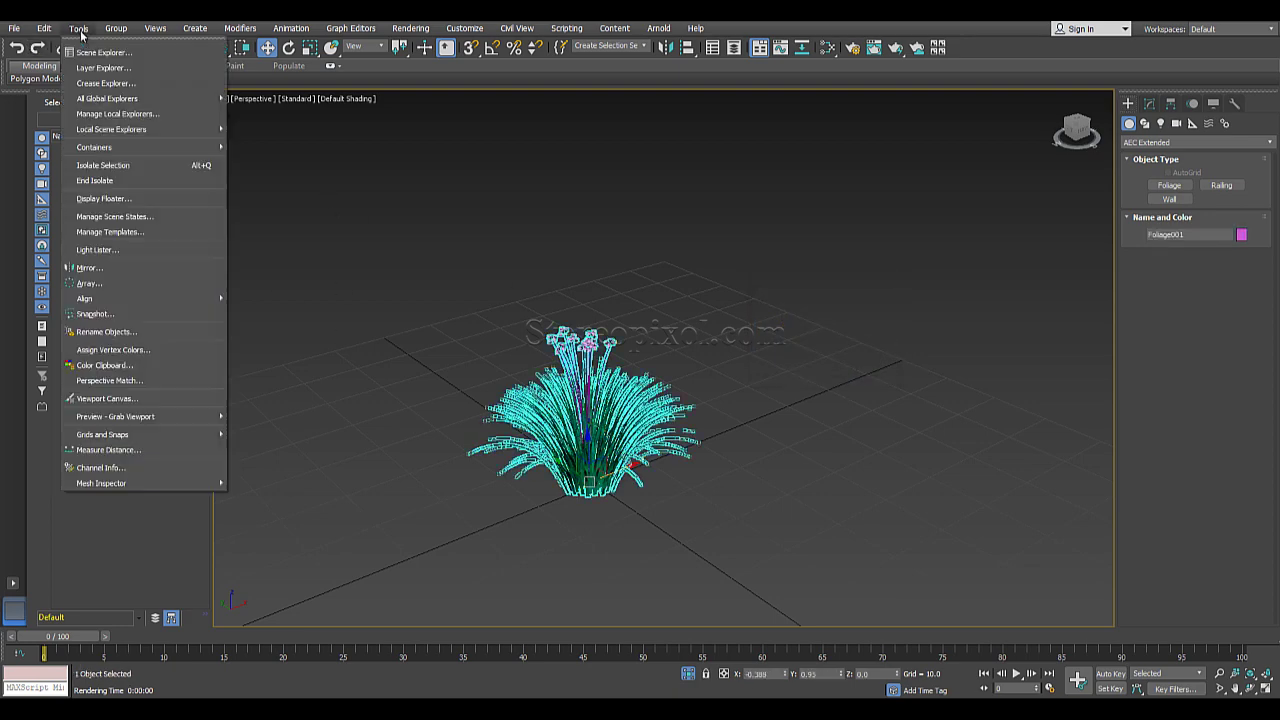
# - Open the Array dialog for Foliage001, move it aside, and pan the view to the clump
pyautogui.click(110, 281)
pyautogui.moveTo(654, 244); pyautogui.dragTo(934, 142)
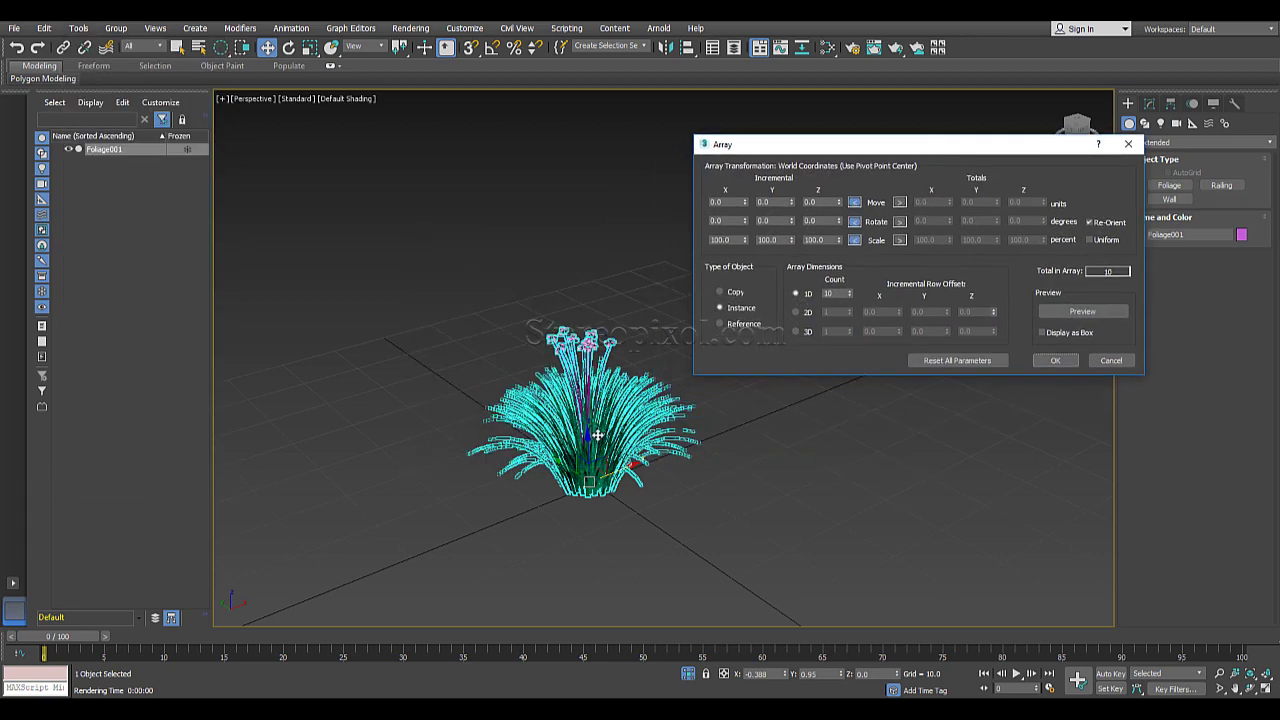
pyautogui.moveTo(737, 442); pyautogui.dragTo(606, 467, button='middle')
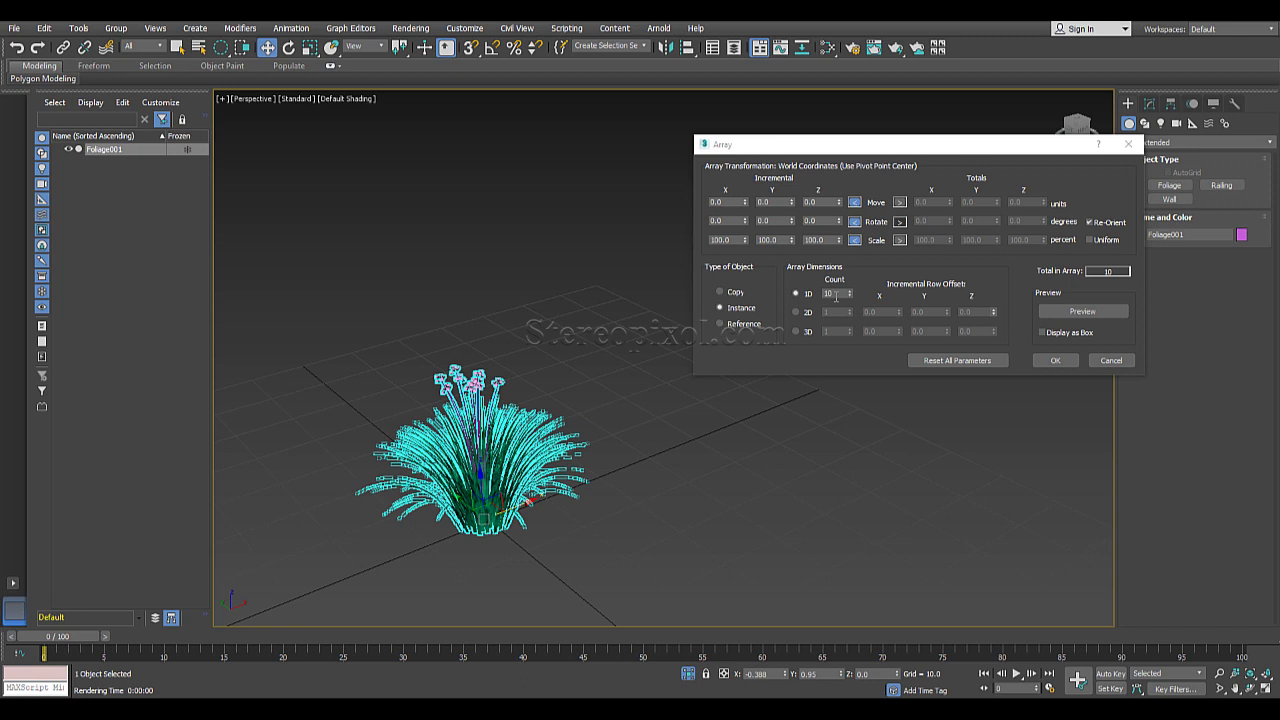
# - Change the 1D array count from 10 to 5 and preview the five foliage instances
pyautogui.doubleClick(836, 294)
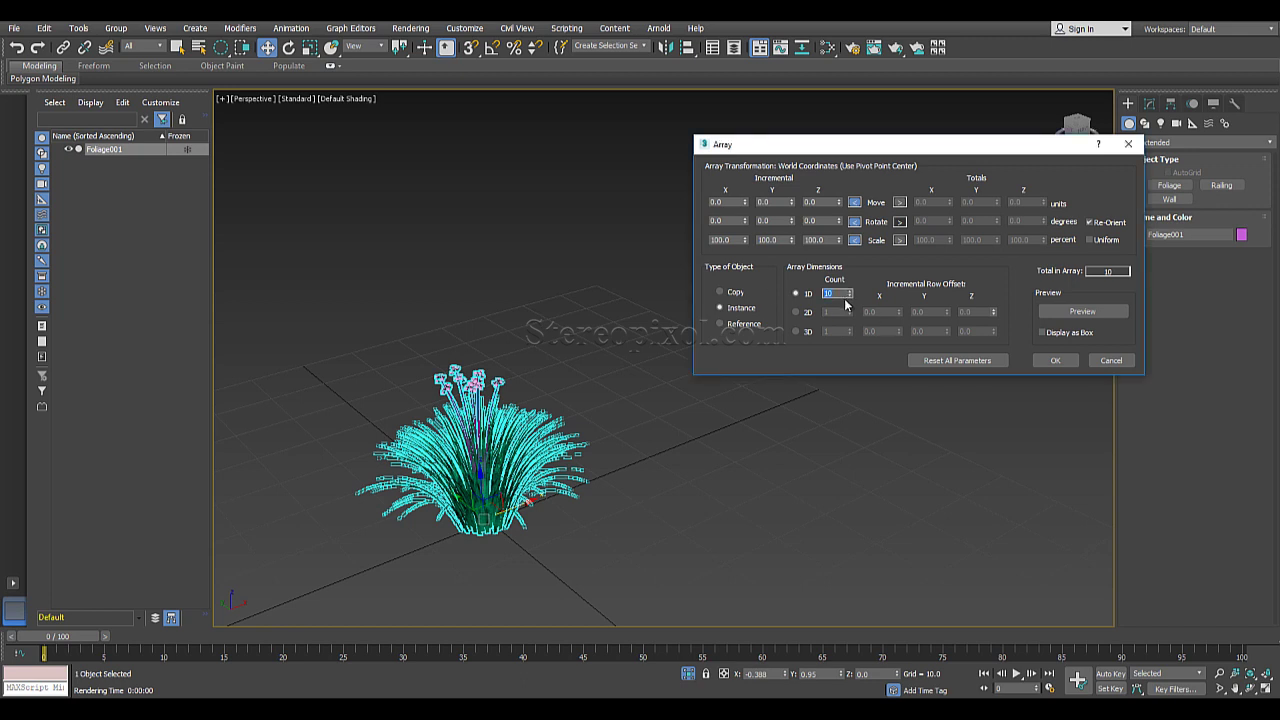
pyautogui.write('5')
pyautogui.click(1079, 316)
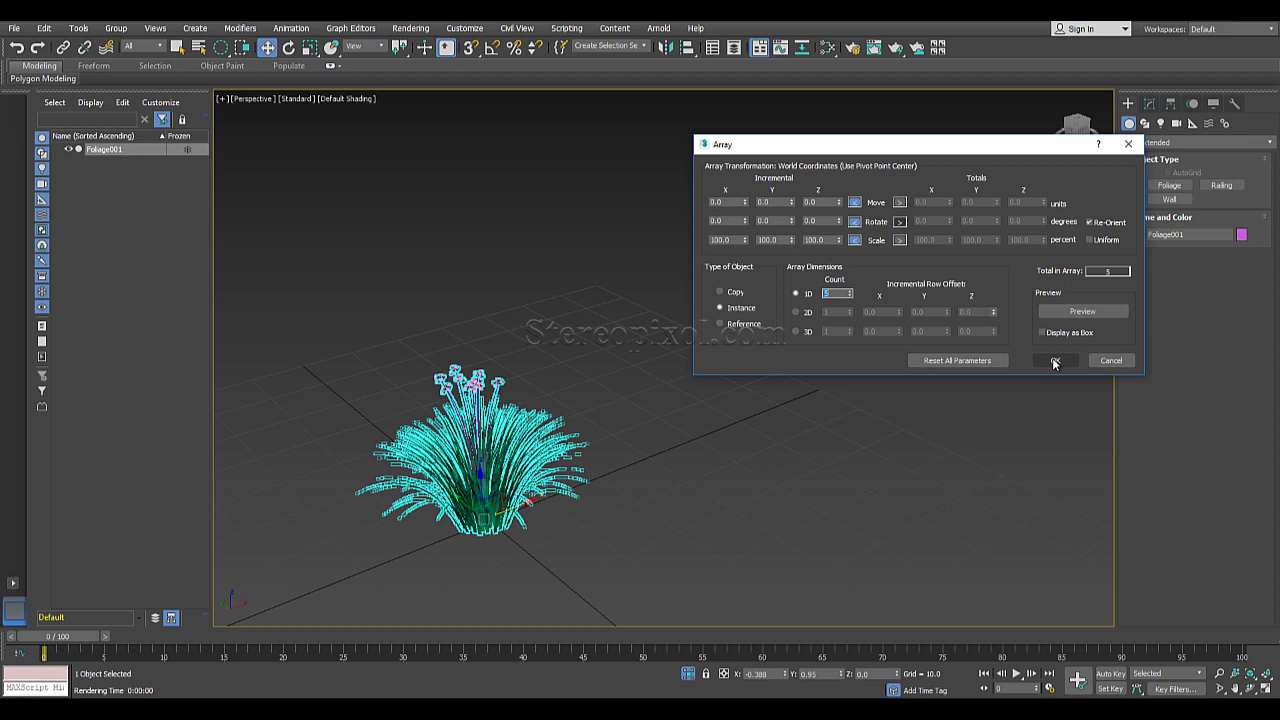
pyautogui.click(1078, 312)
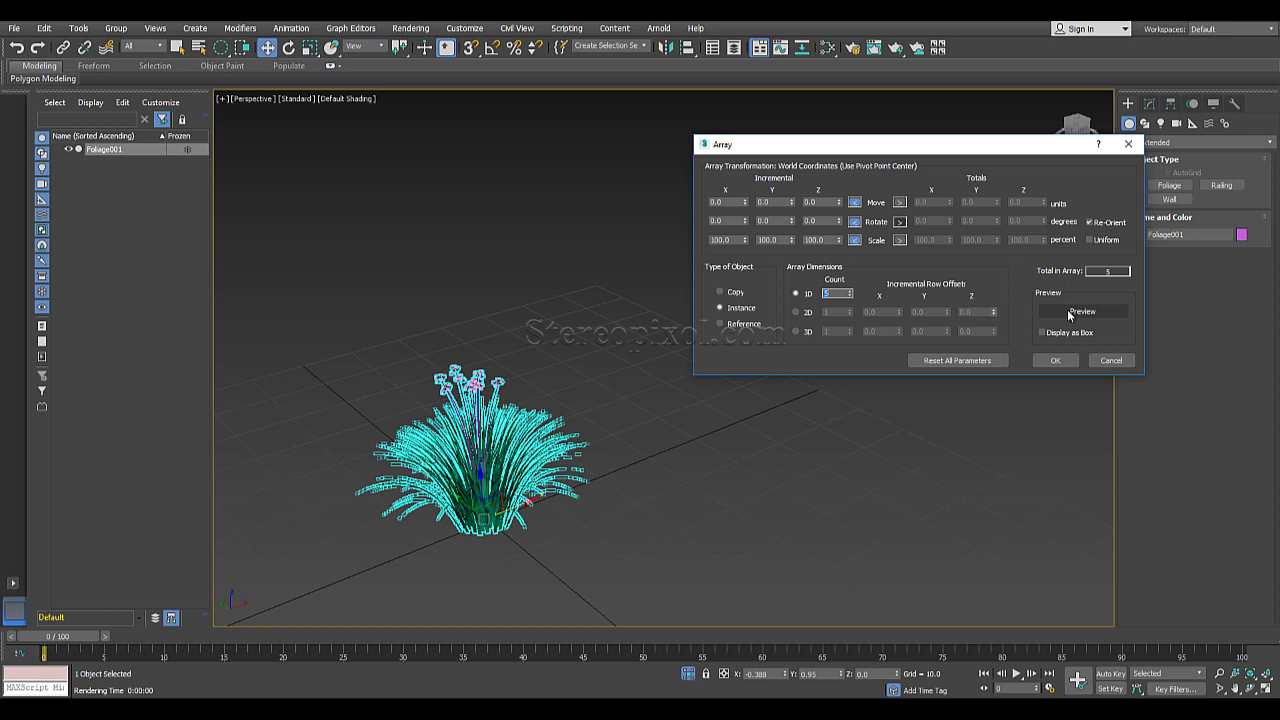
pyautogui.click(1069, 313)
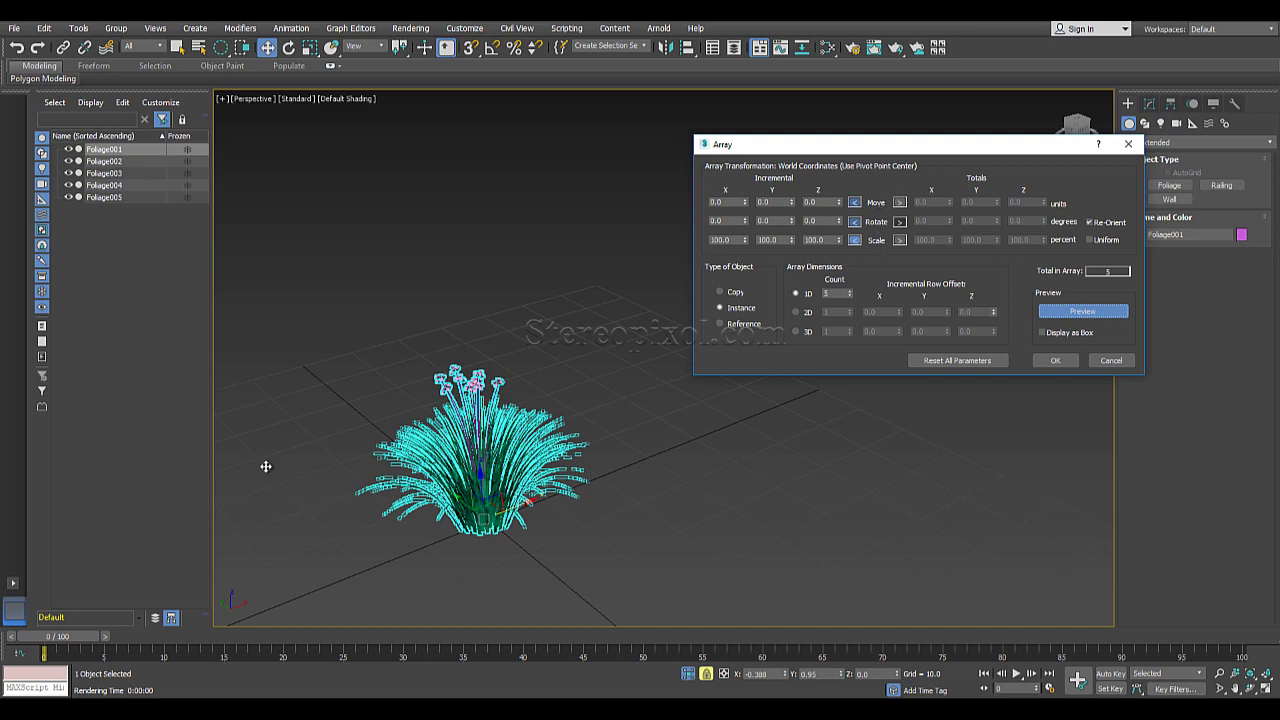
pyautogui.moveTo(515, 503); pyautogui.dragTo(612, 530, button='middle')
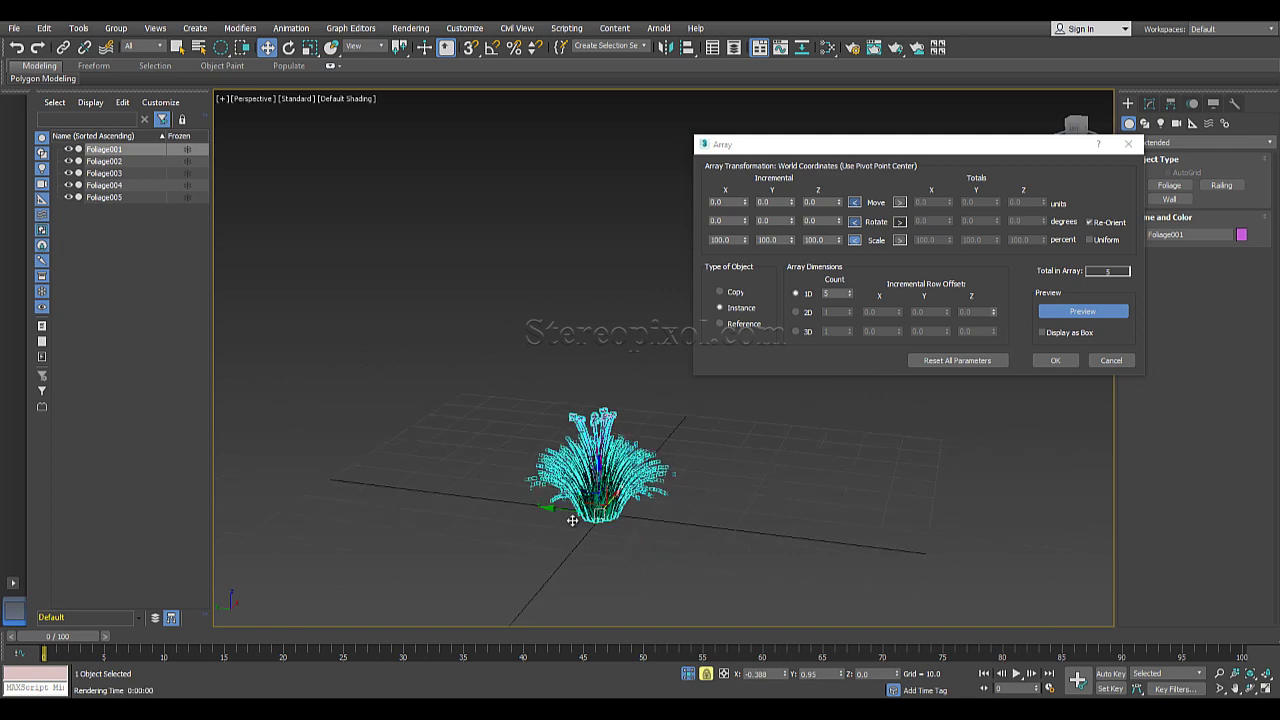
pyautogui.keyDown('alt'); pyautogui.moveTo(677, 557); pyautogui.dragTo(629, 572, button='middle'); pyautogui.keyUp('alt')
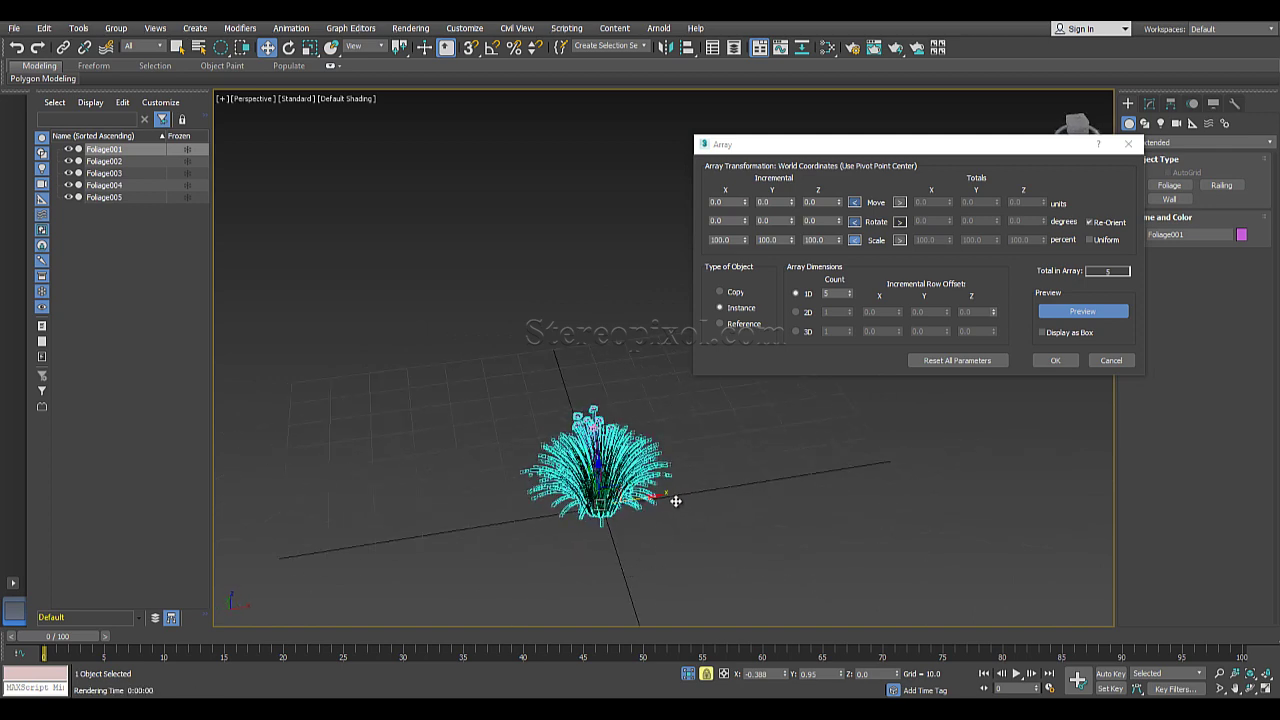
pyautogui.doubleClick(775, 201)
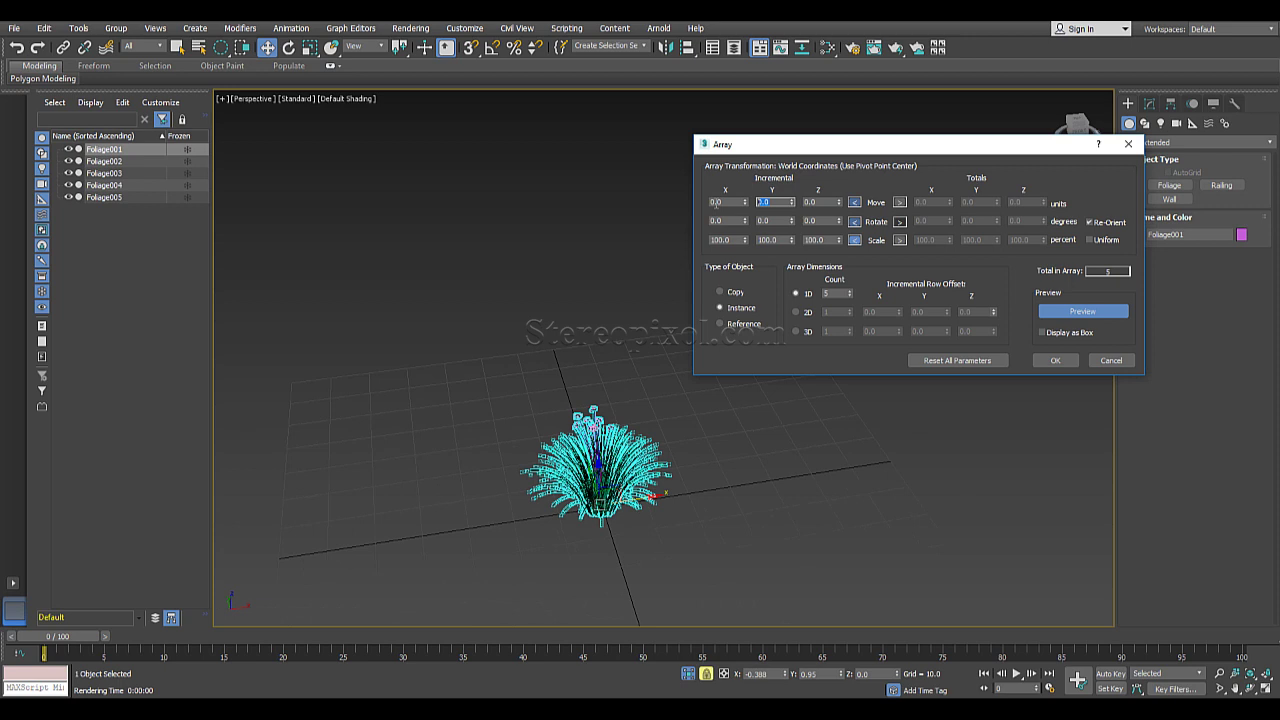
pyautogui.doubleClick(728, 202)
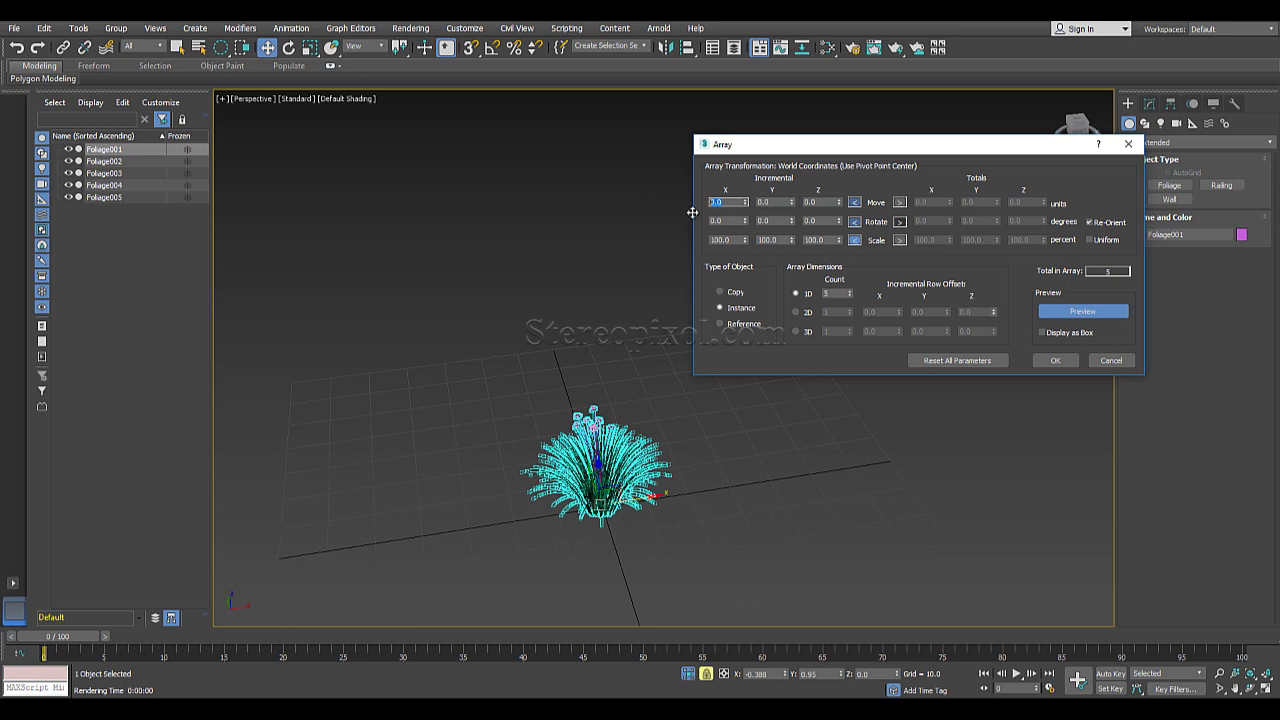
pyautogui.write('5')
pyautogui.press('Return')
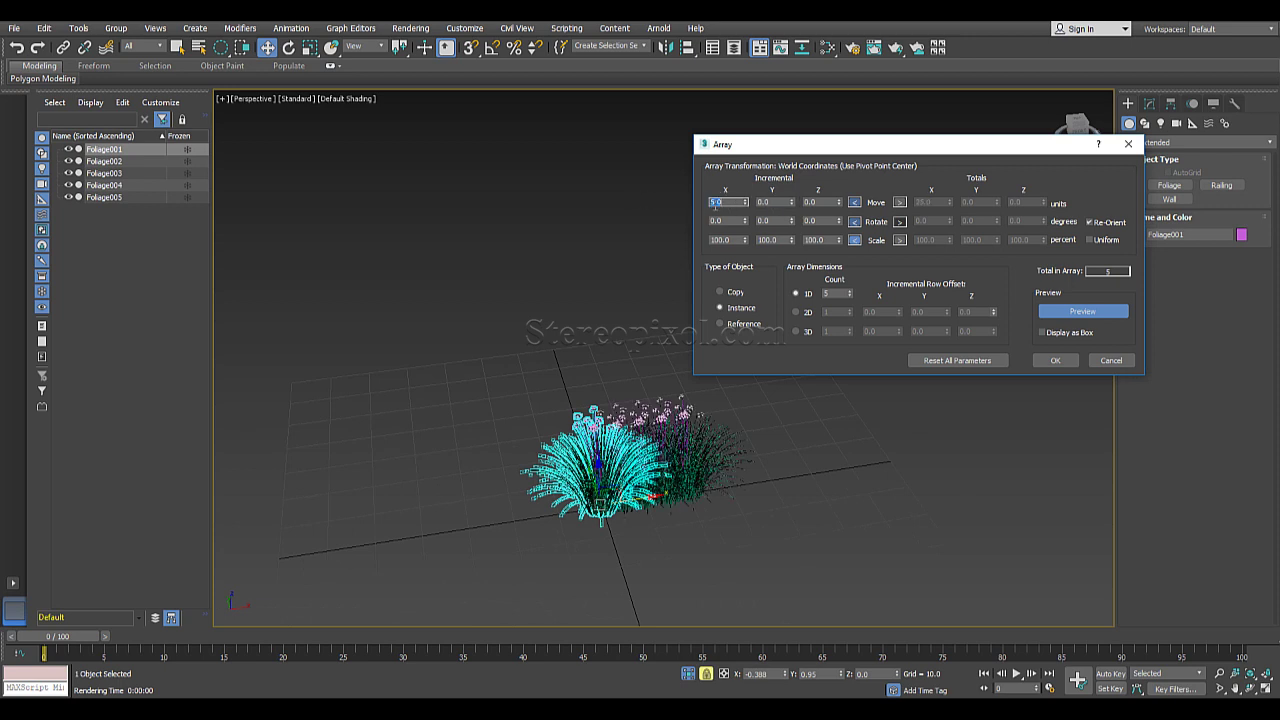
pyautogui.keyDown('alt'); pyautogui.moveTo(688, 517); pyautogui.dragTo(590, 508, button='middle'); pyautogui.keyUp('alt')
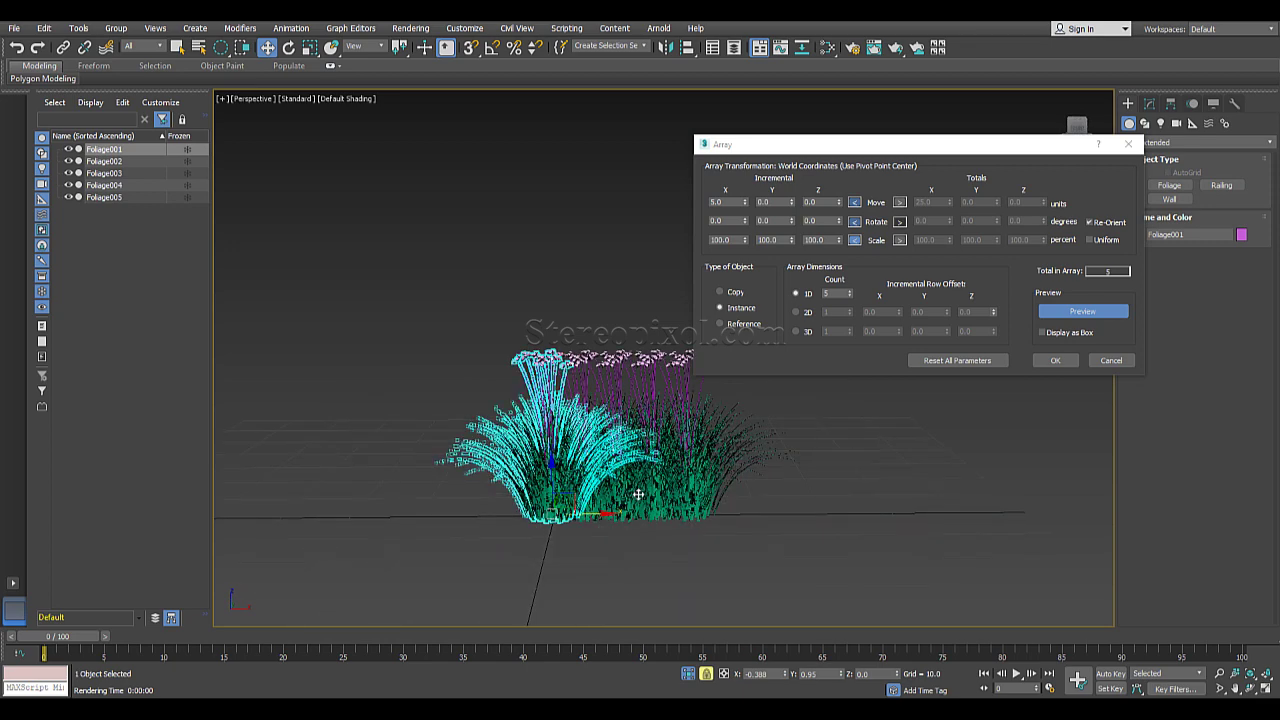
pyautogui.doubleClick(712, 202)
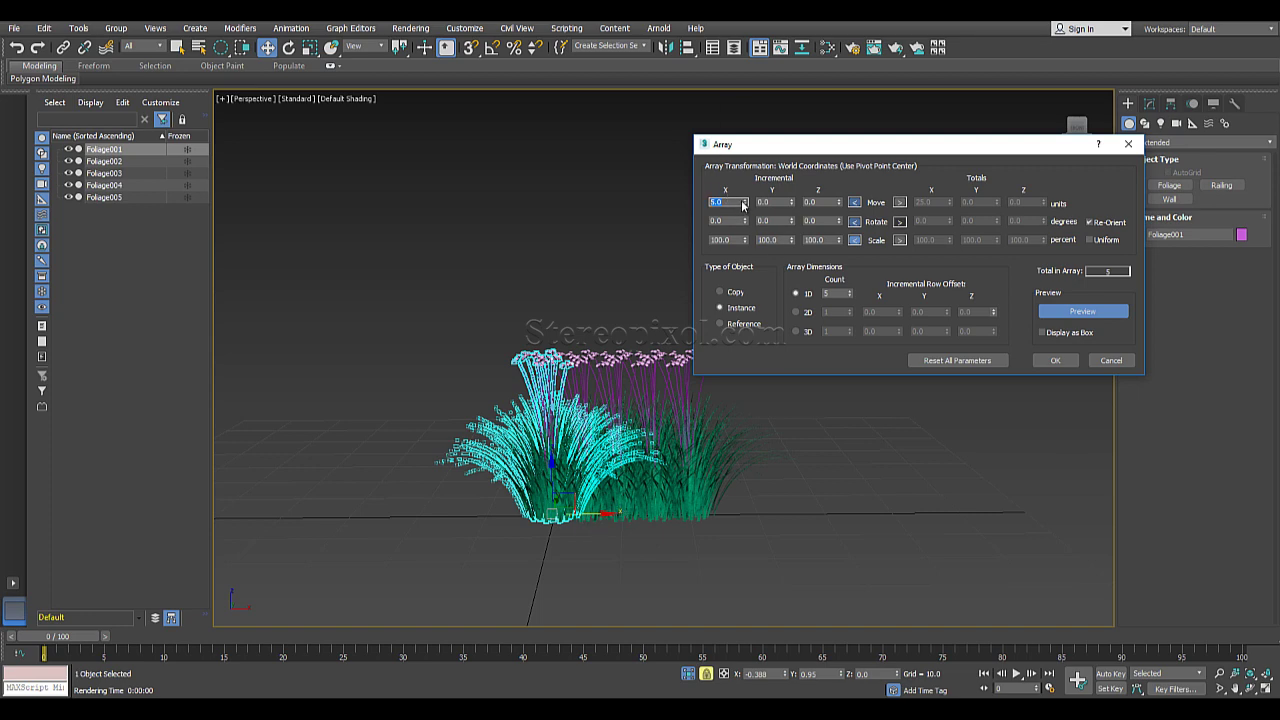
pyautogui.moveTo(745, 204); pyautogui.dragTo(751, 185)
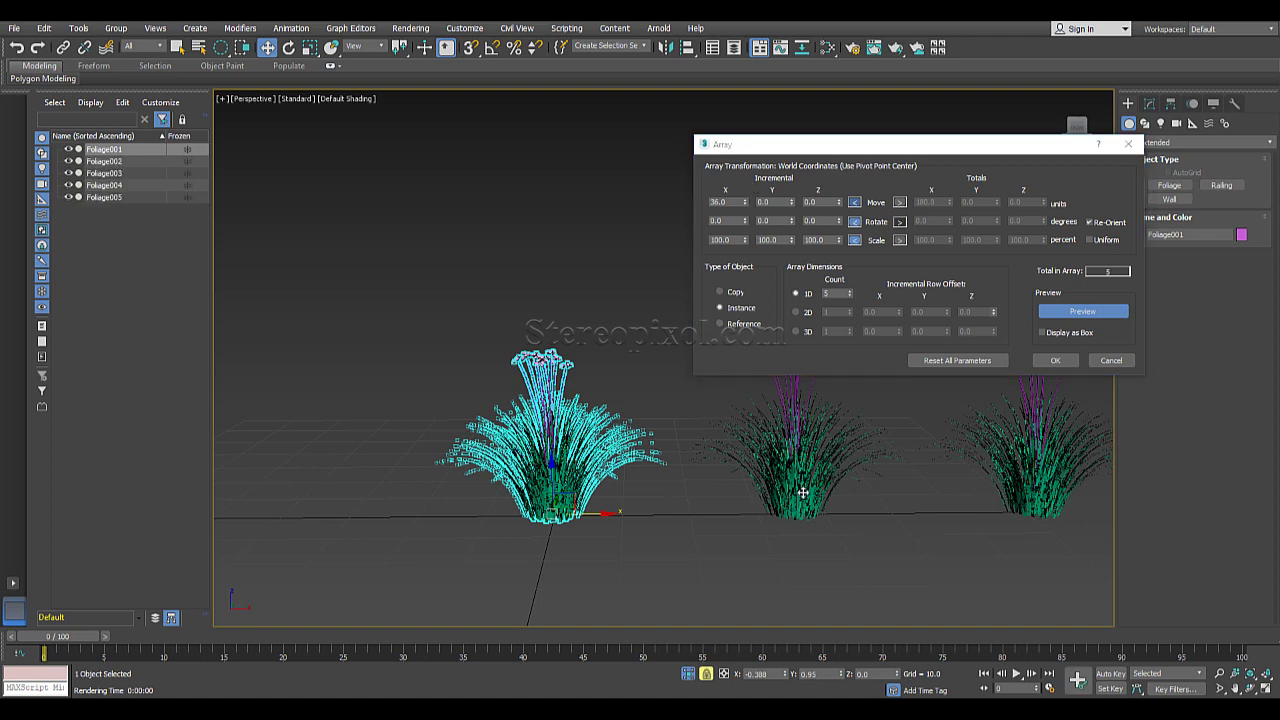
pyautogui.scroll(-3, 797, 494)
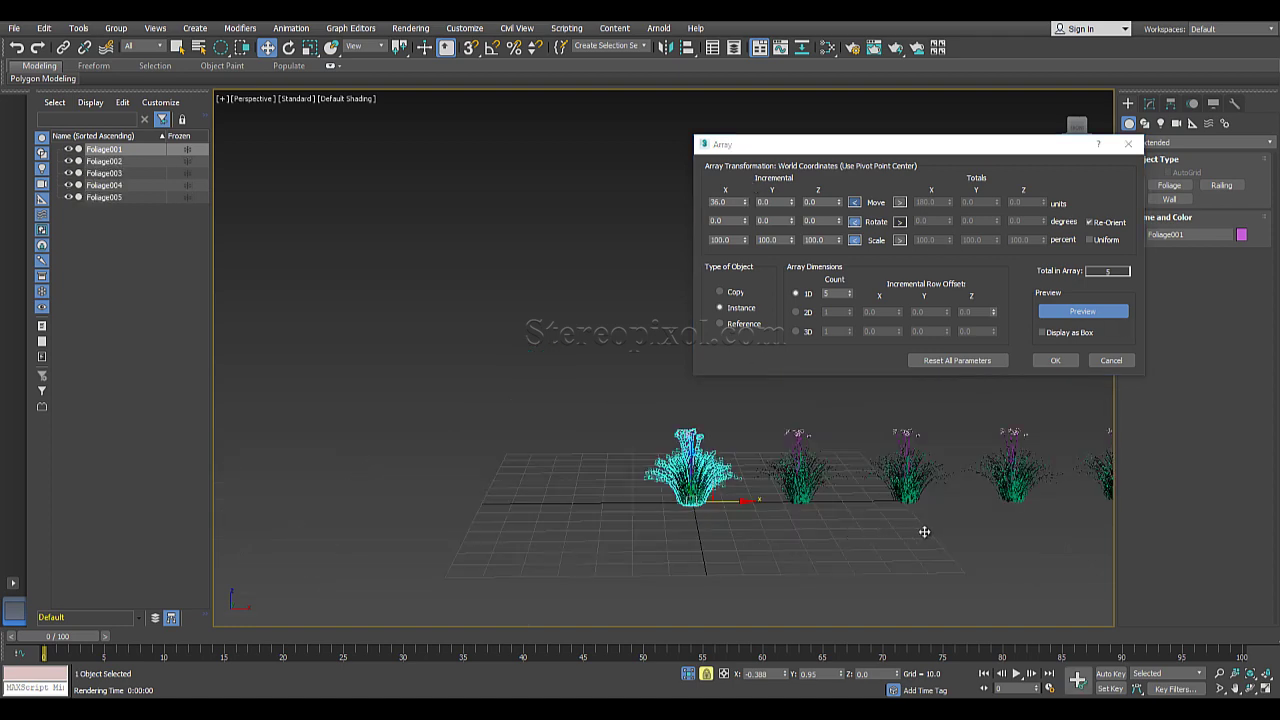
pyautogui.moveTo(914, 534); pyautogui.dragTo(674, 563, button='middle')
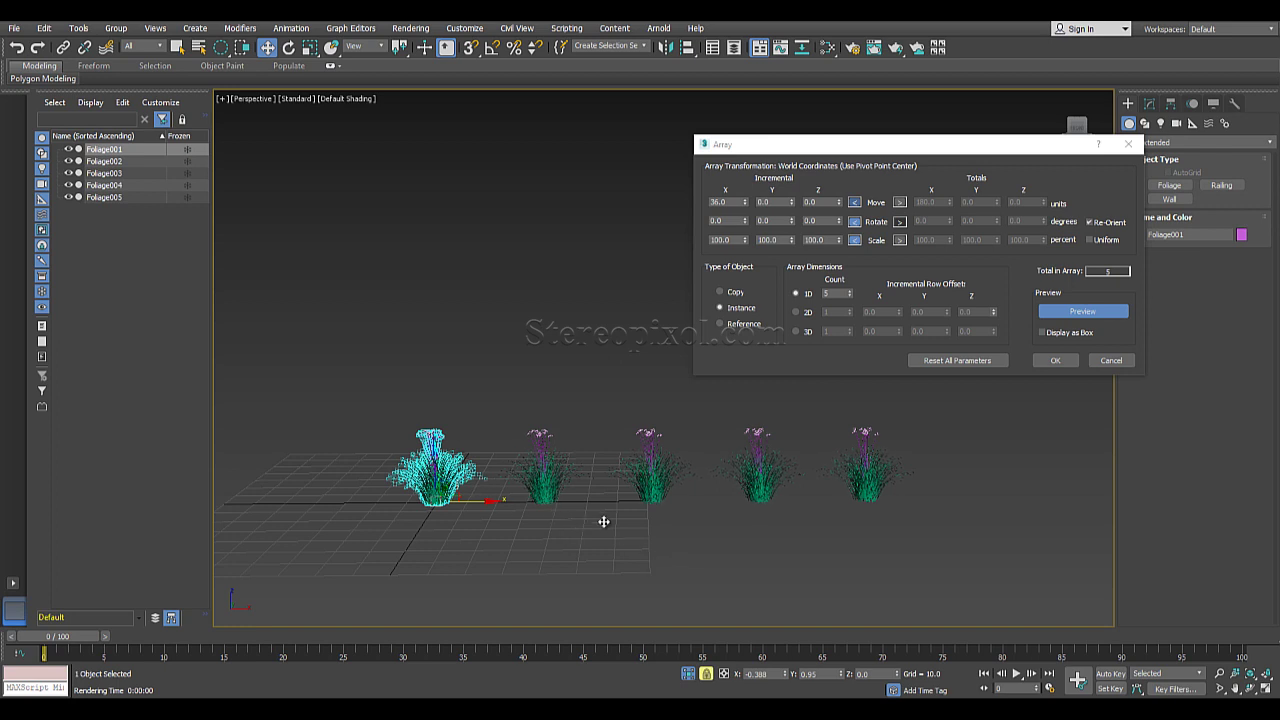
pyautogui.keyDown('alt'); pyautogui.moveTo(603, 516); pyautogui.dragTo(696, 575, button='middle'); pyautogui.keyUp('alt')
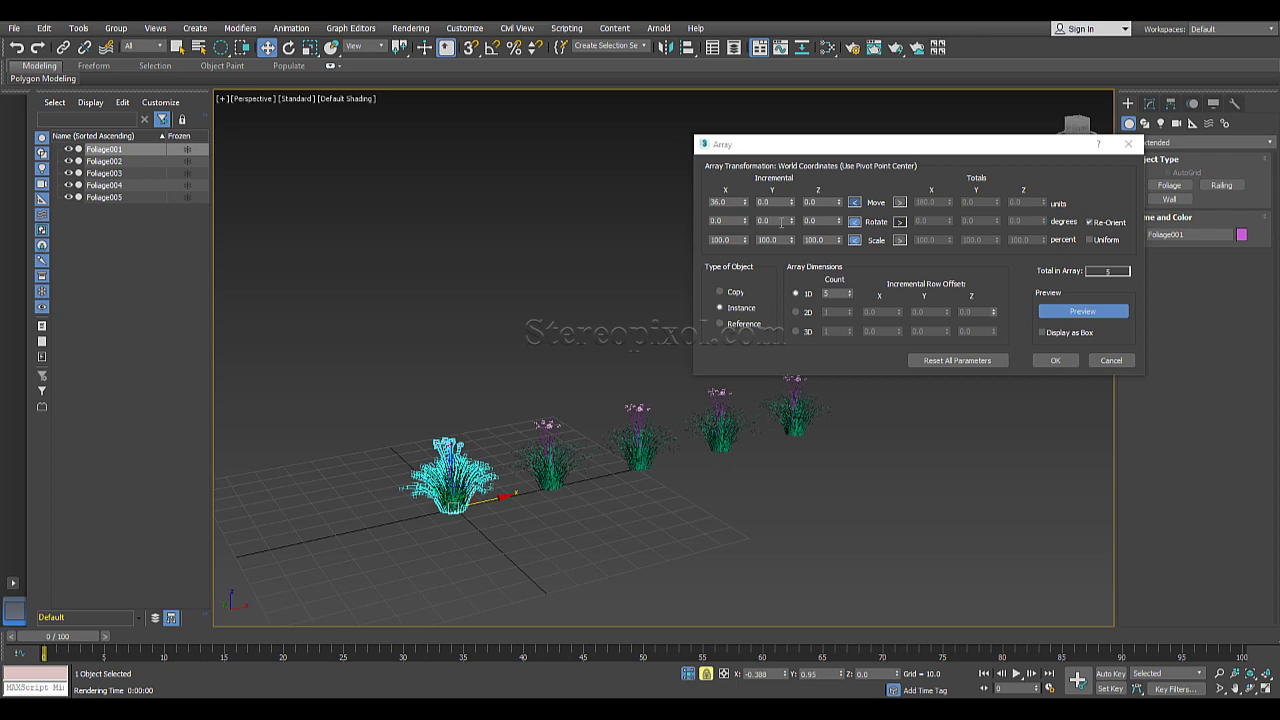
# - Set the incremental Z rotation to 40° per foliage copy
pyautogui.scroll(5, 654, 471)
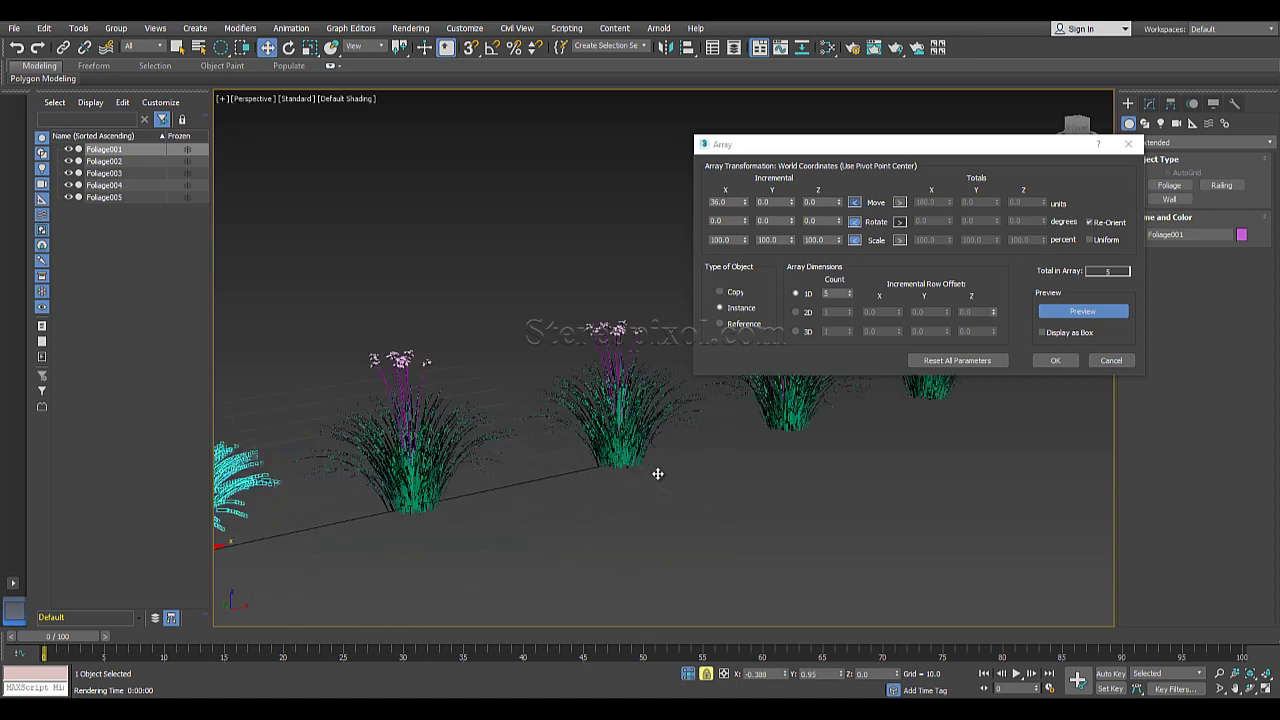
pyautogui.scroll(-3, 583, 440)
pyautogui.scroll(2, 574, 447)
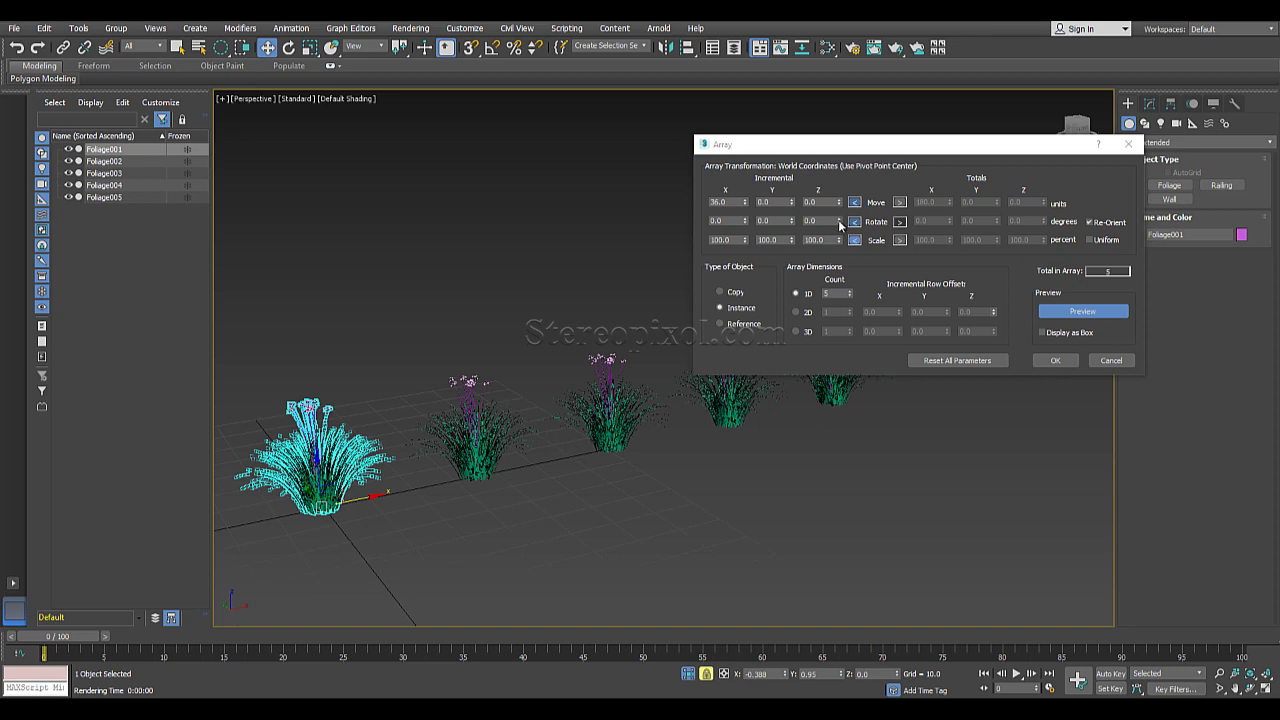
pyautogui.moveTo(840, 222)
pyautogui.mouseDown()
pyautogui.moveTo(845, 170)
pyautogui.moveTo(845, 199)
pyautogui.mouseUp()
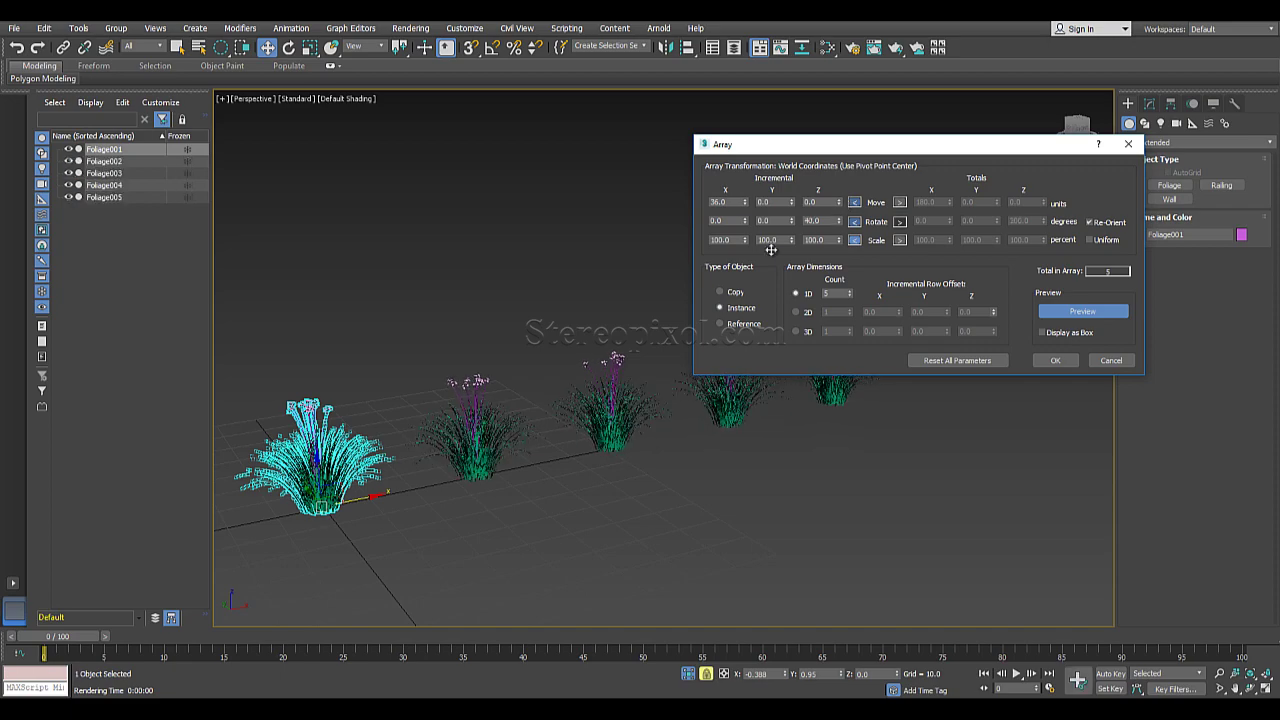
pyautogui.moveTo(641, 489); pyautogui.dragTo(611, 568, button='middle')
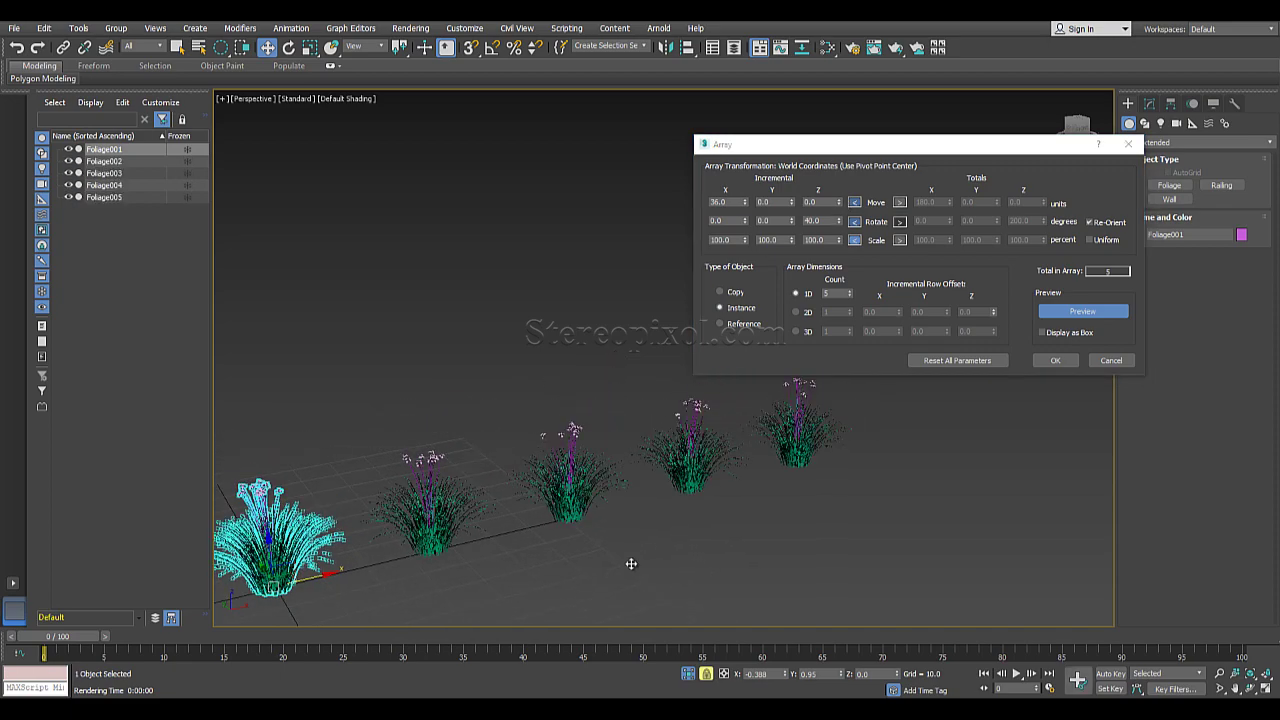
pyautogui.keyDown('alt'); pyautogui.moveTo(694, 560); pyautogui.dragTo(673, 590, button='middle'); pyautogui.keyUp('alt')
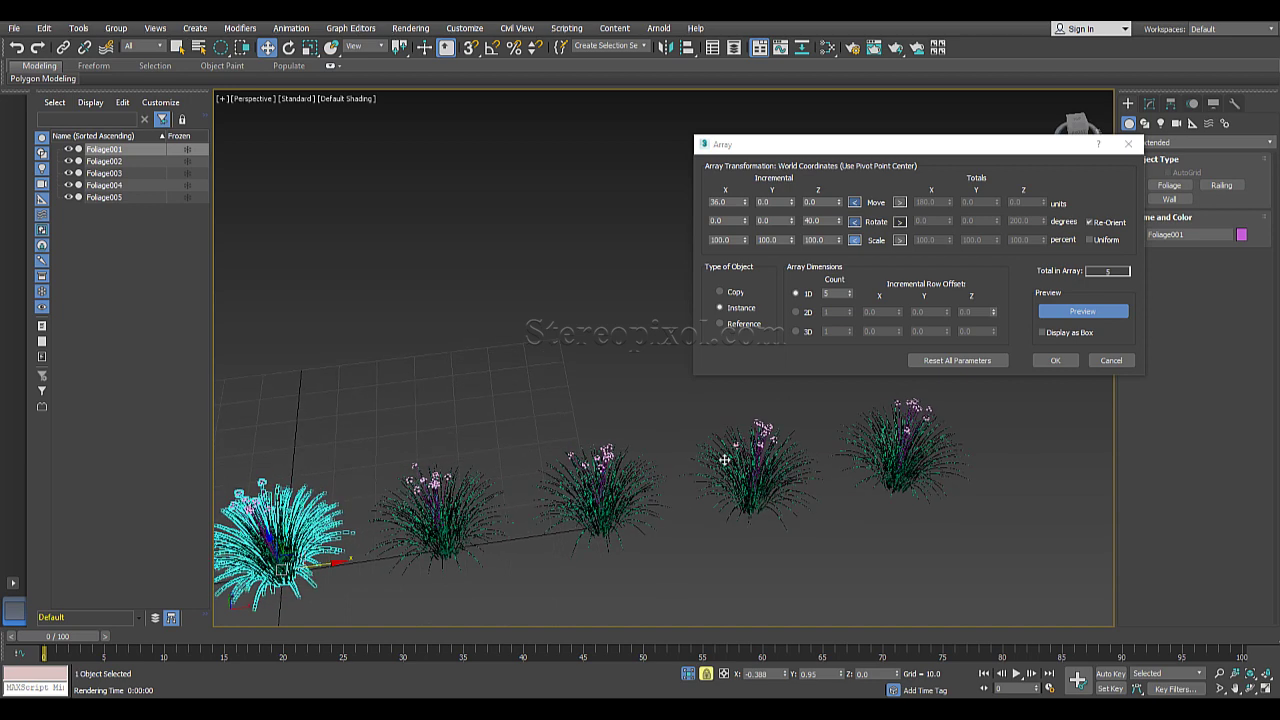
pyautogui.keyDown('alt'); pyautogui.moveTo(666, 517); pyautogui.dragTo(701, 481, button='middle'); pyautogui.keyUp('alt')
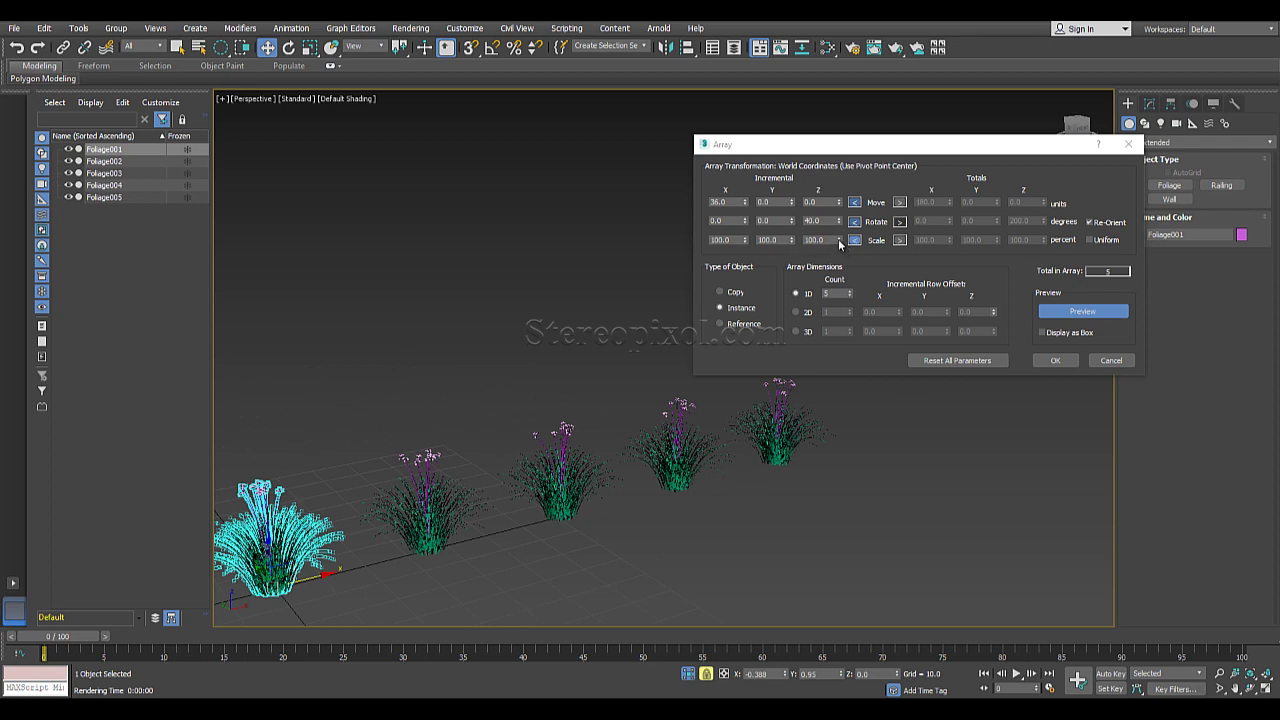
# - Scale each copy to 96% in Z and refresh the array preview
pyautogui.moveTo(840, 243); pyautogui.dragTo(840, 241)
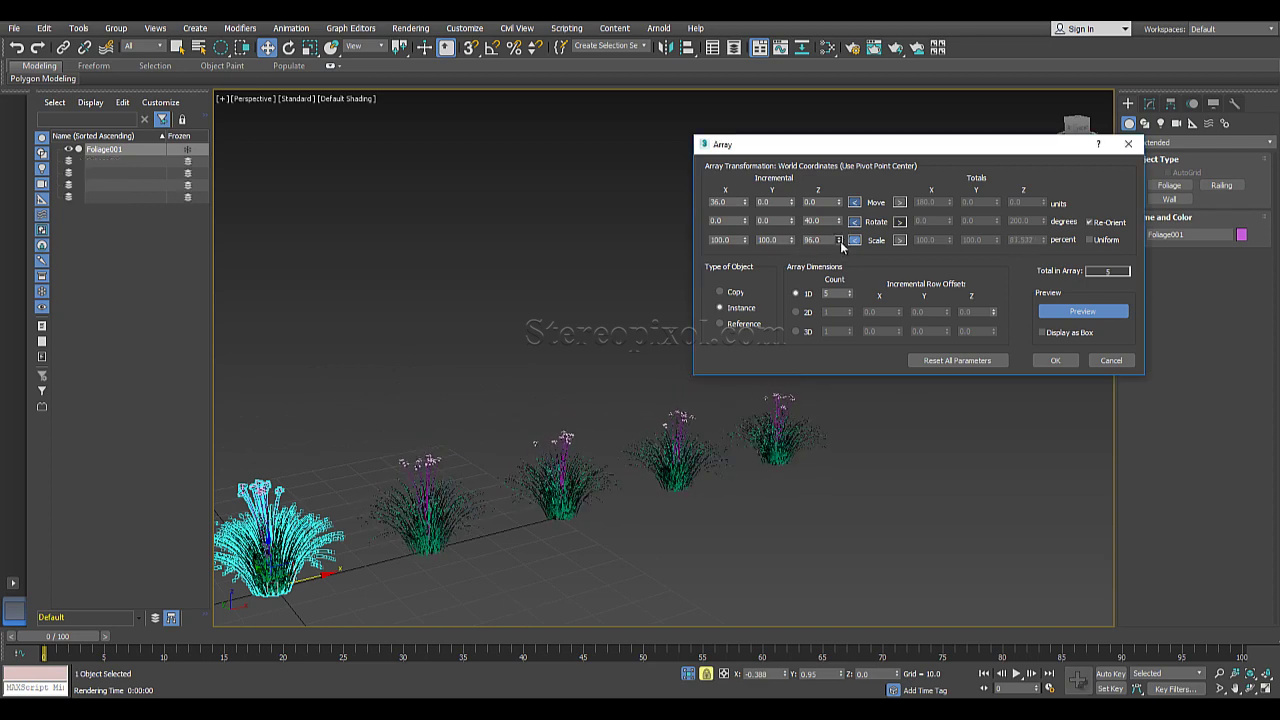
pyautogui.click(1075, 312)
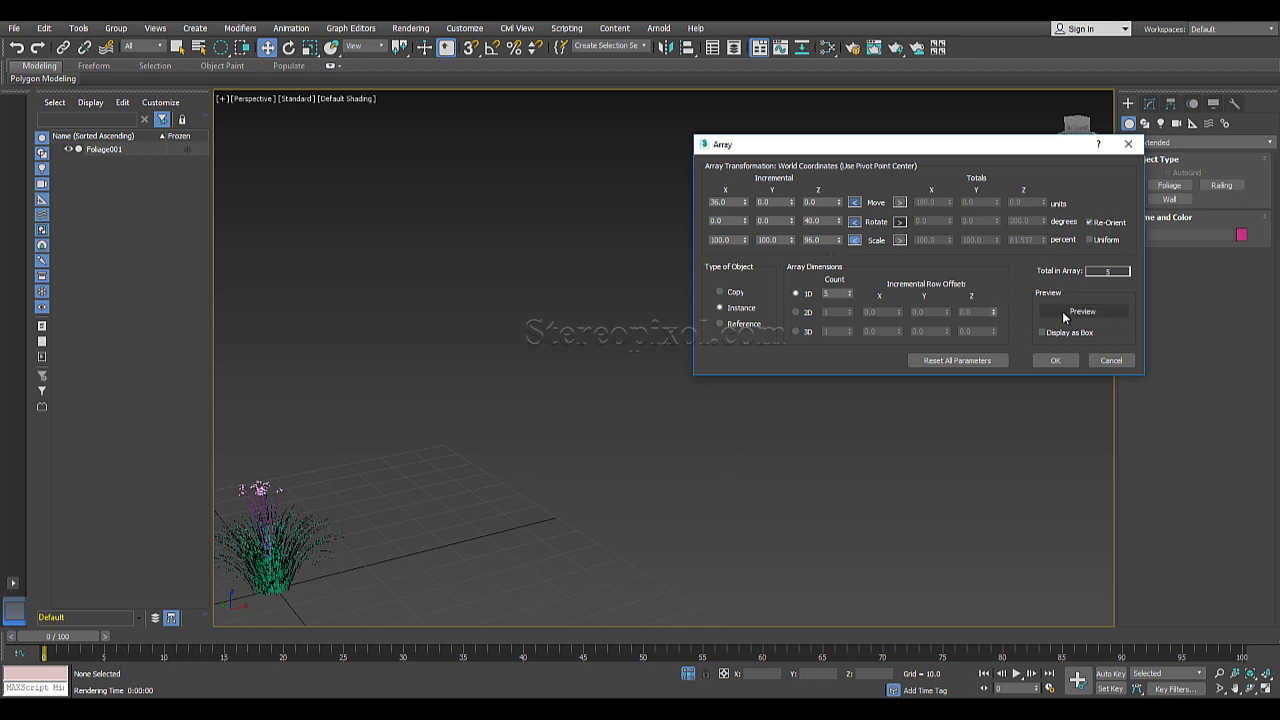
pyautogui.click(1065, 314)
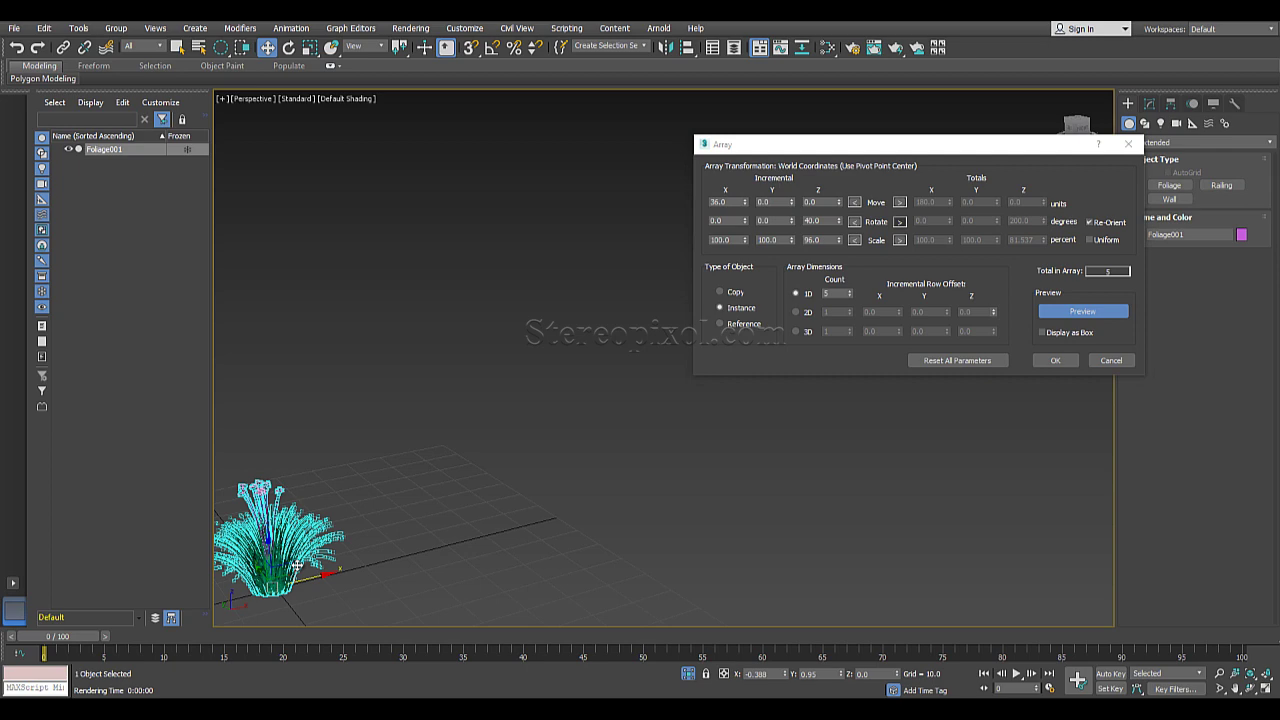
pyautogui.click(1072, 313)
pyautogui.click(1074, 313)
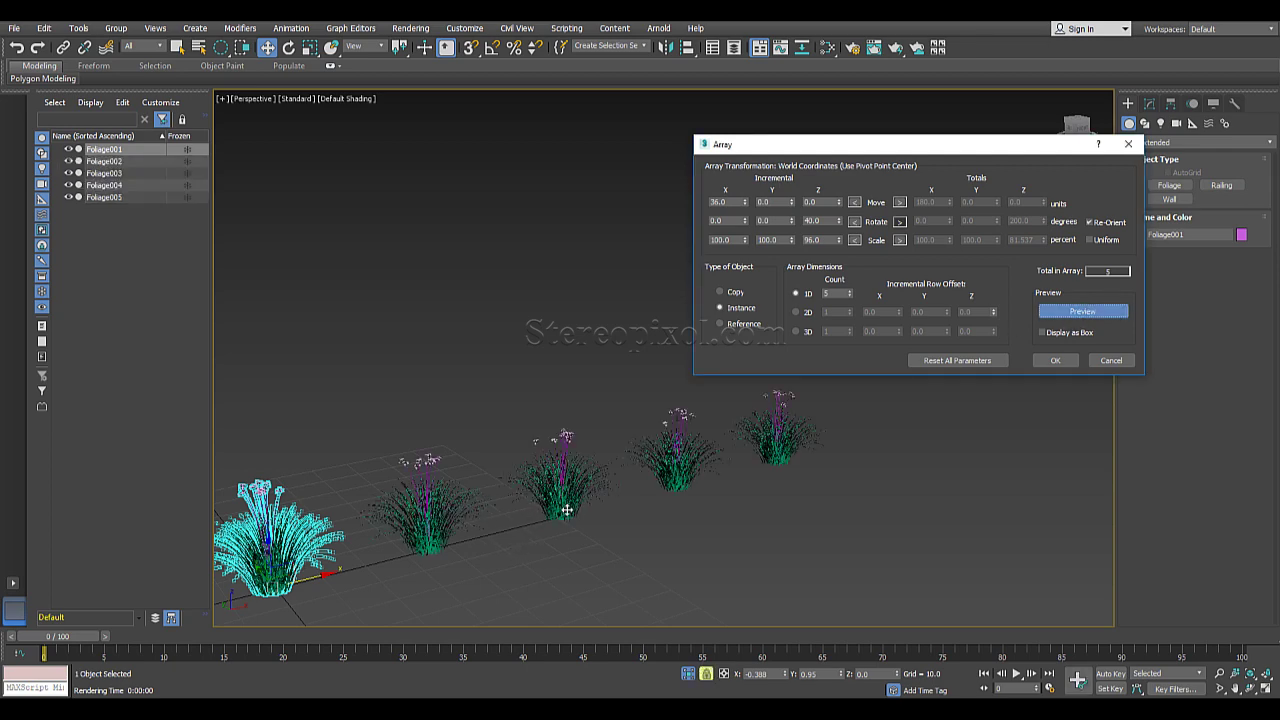
pyautogui.keyDown('alt'); pyautogui.moveTo(563, 503); pyautogui.dragTo(572, 528, button='middle'); pyautogui.keyUp('alt')
pyautogui.scroll(-4, 572, 528)
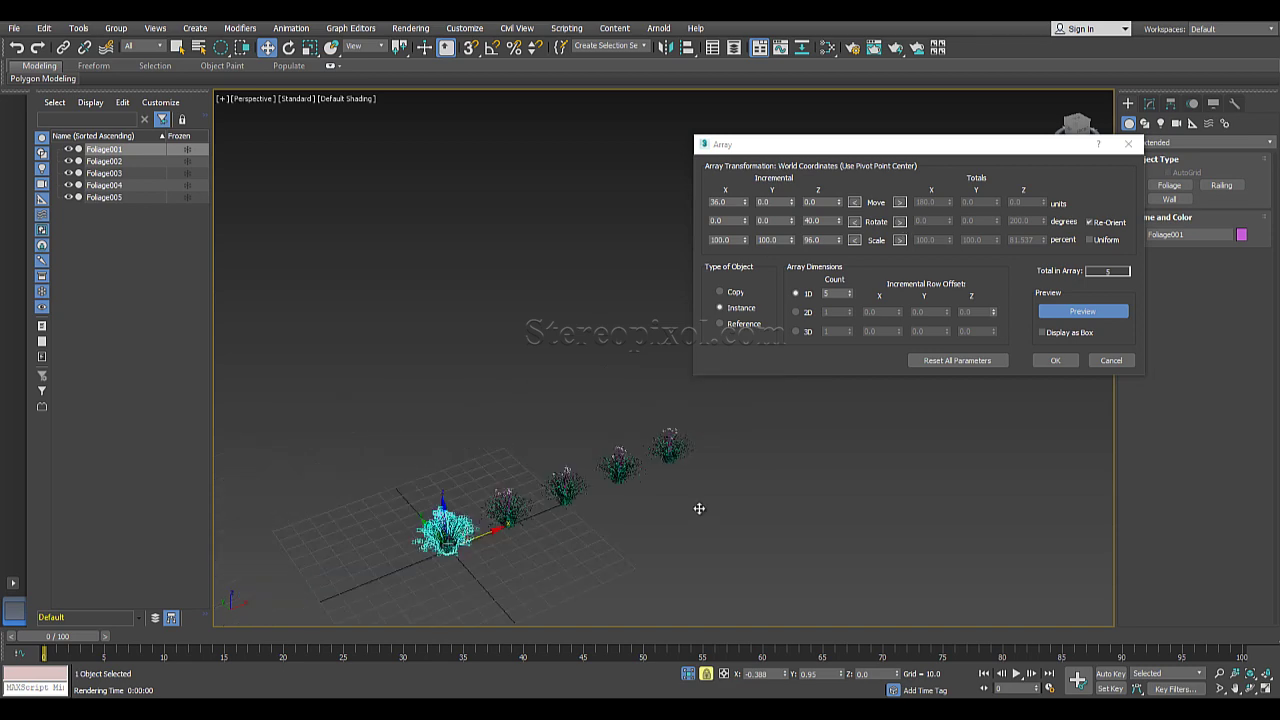
pyautogui.scroll(5, 566, 507)
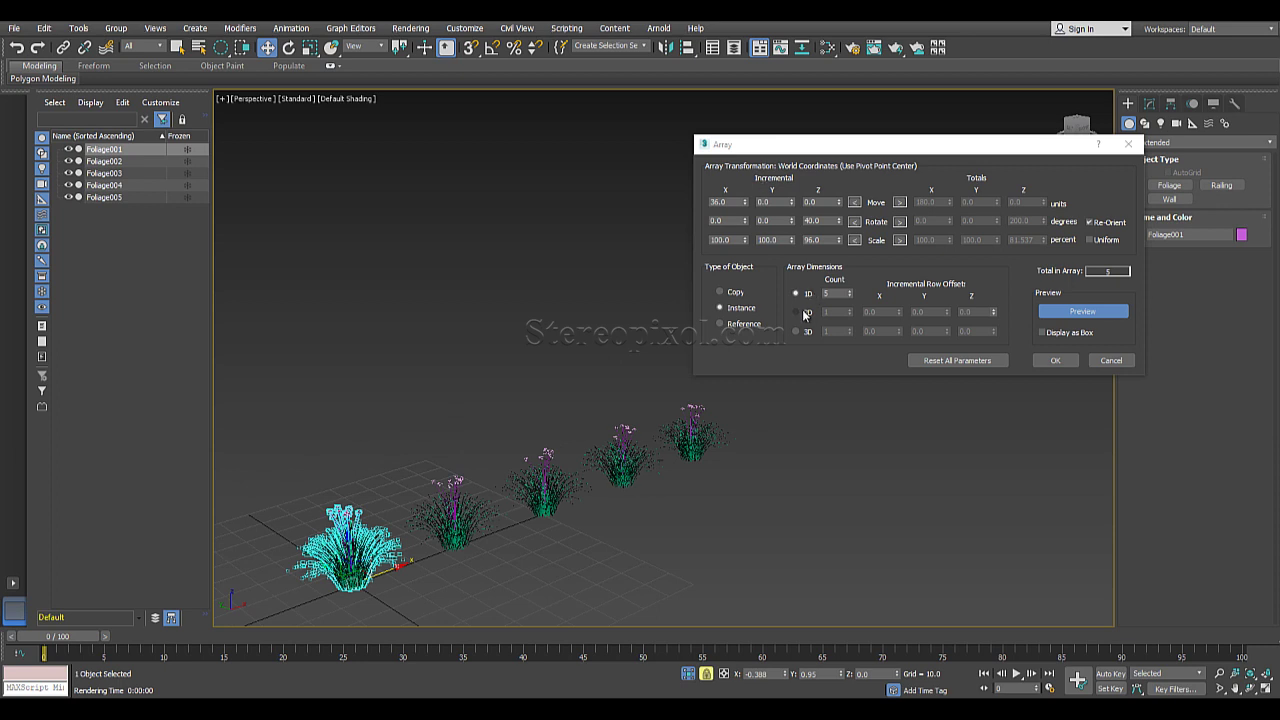
# - Make the array 2D with count 3 and a 35-unit Y row offset, framing the grid
pyautogui.click(806, 313)
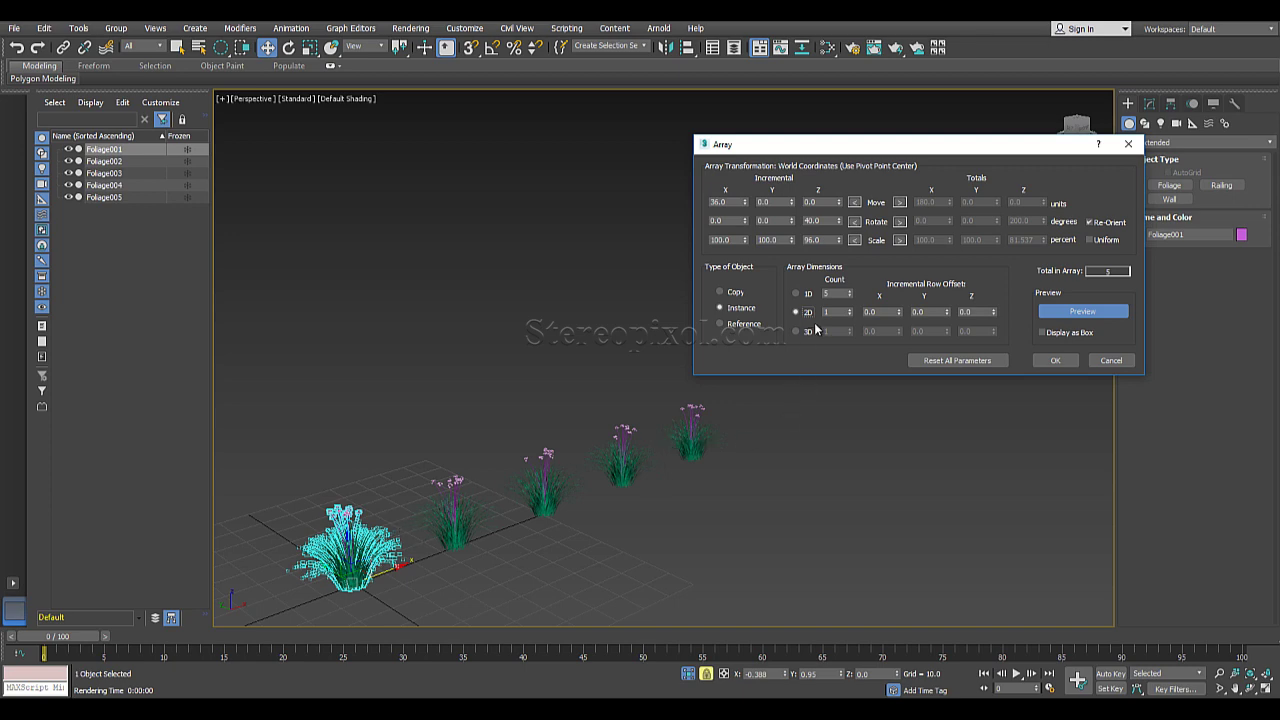
pyautogui.doubleClick(833, 312)
pyautogui.write('3')
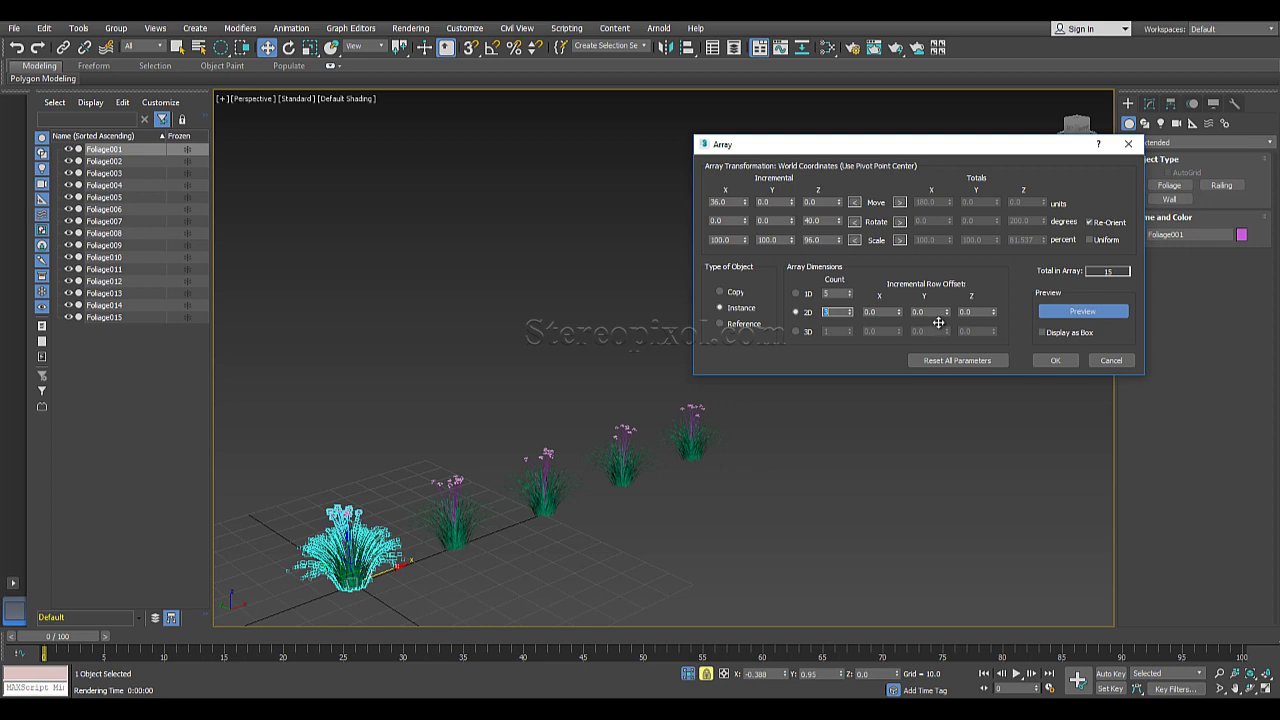
pyautogui.moveTo(947, 312); pyautogui.dragTo(944, 290)
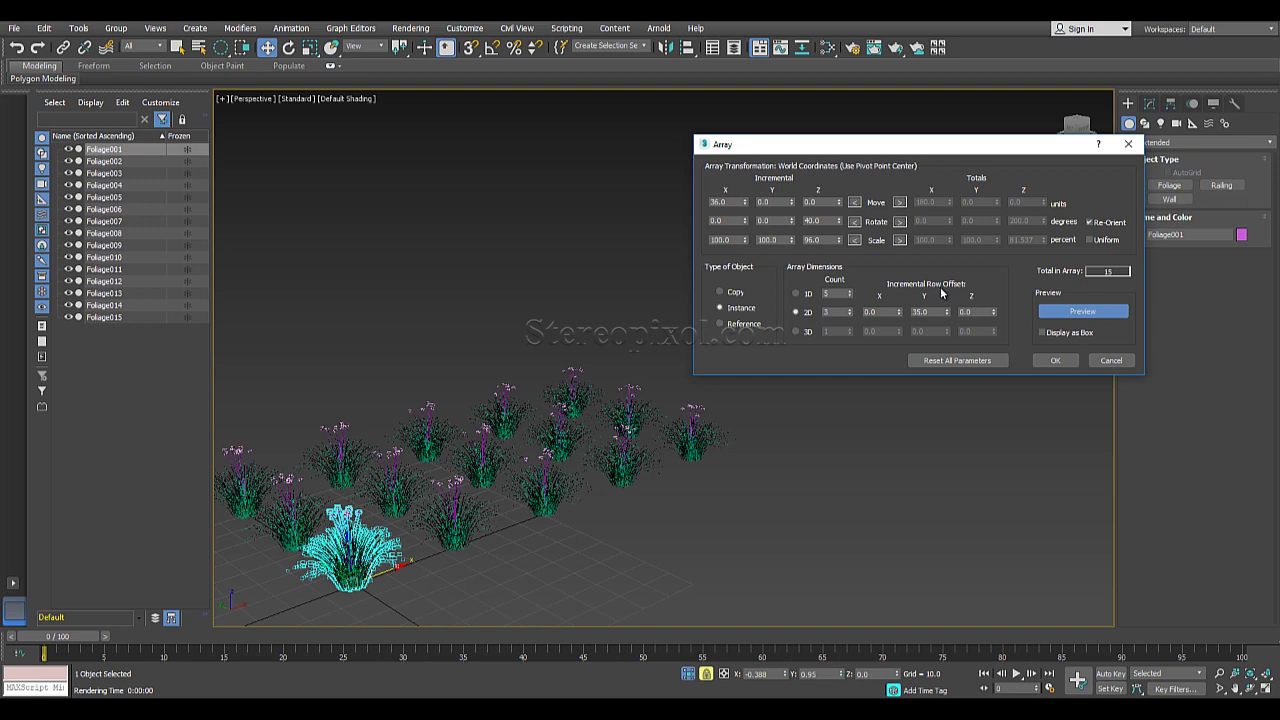
pyautogui.moveTo(615, 548); pyautogui.dragTo(666, 551, button='middle')
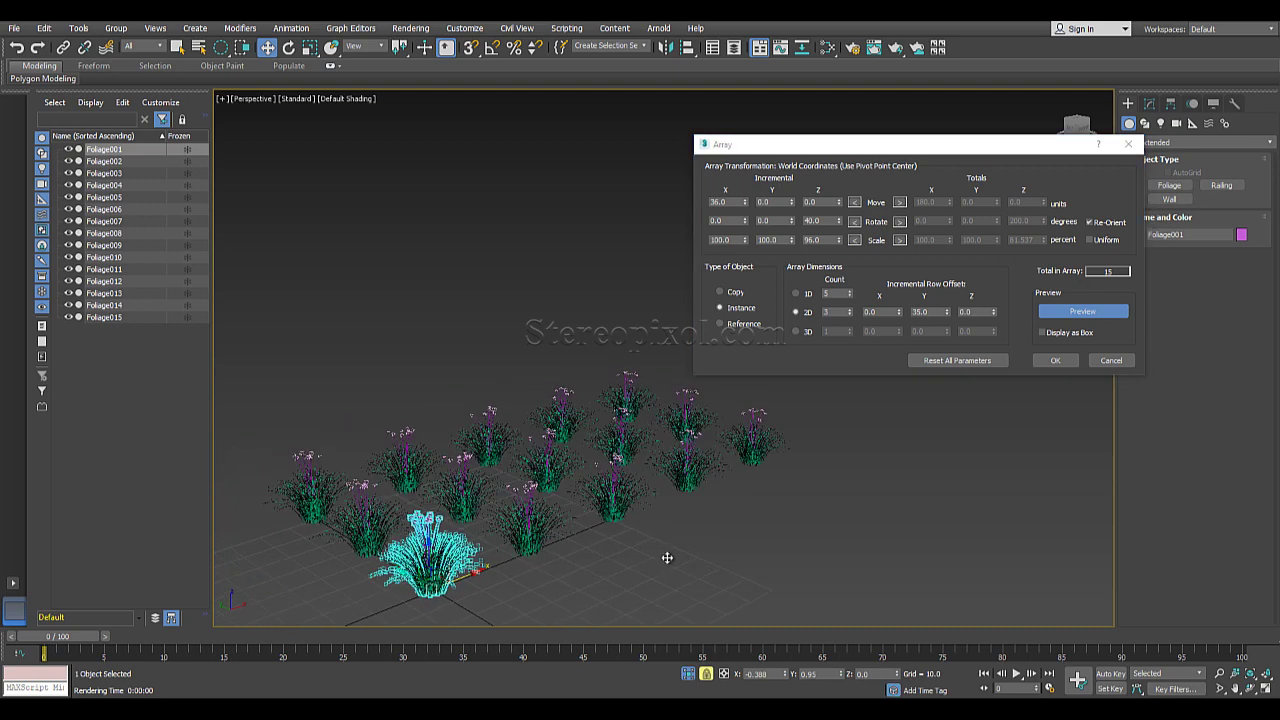
pyautogui.scroll(3, 666, 551)
pyautogui.scroll(-2, 548, 551)
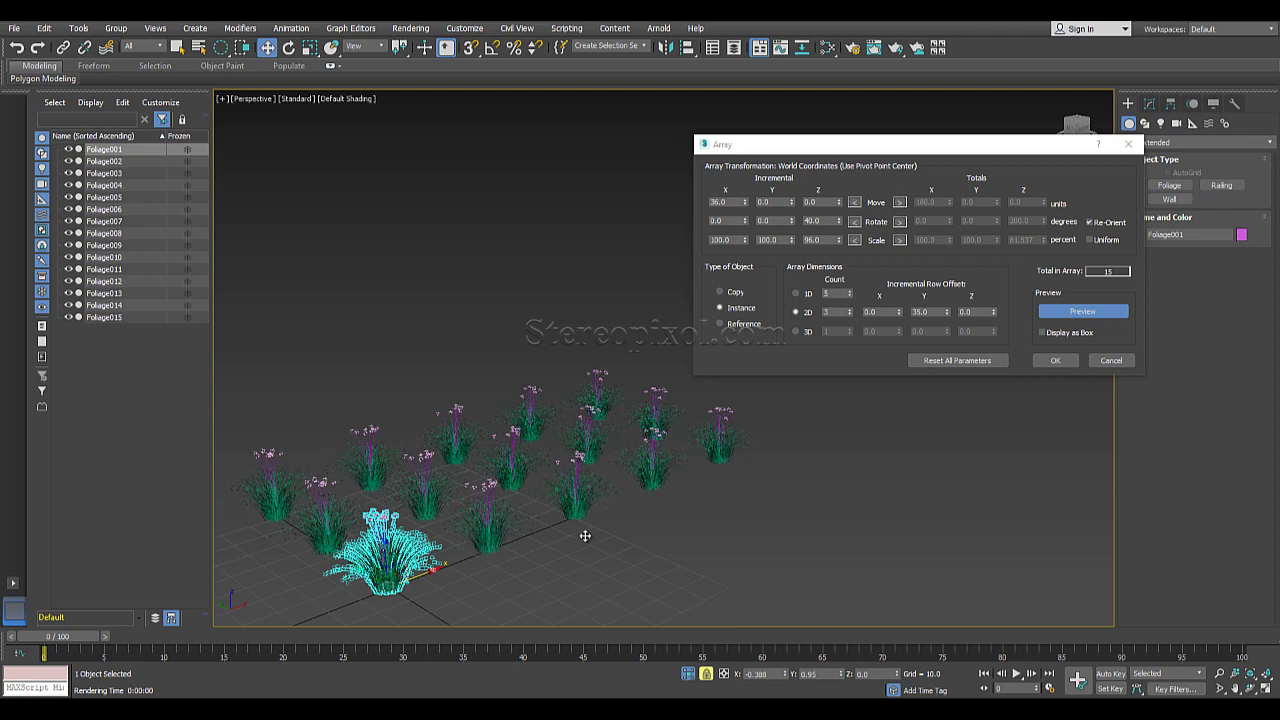
pyautogui.moveTo(618, 539); pyautogui.dragTo(655, 542, button='middle')
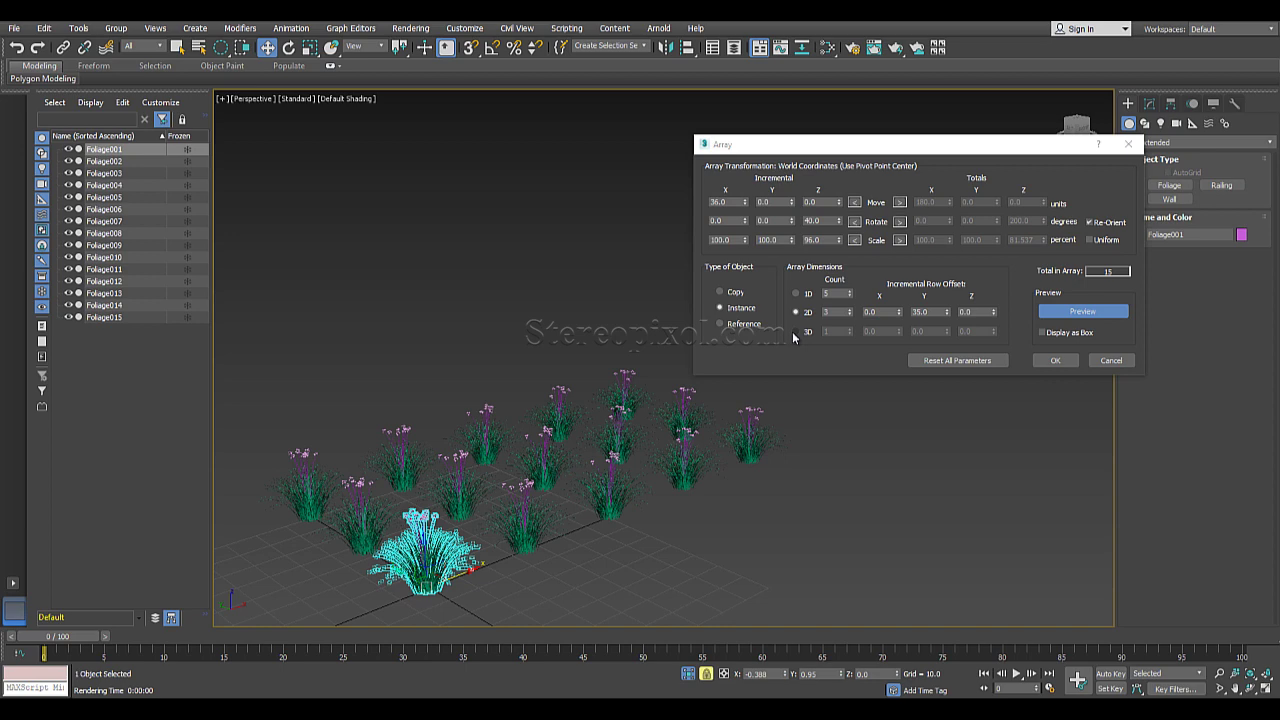
# - Switch the array to 3D with a third-dimension count of 2 and preview 30 plants
pyautogui.click(797, 334)
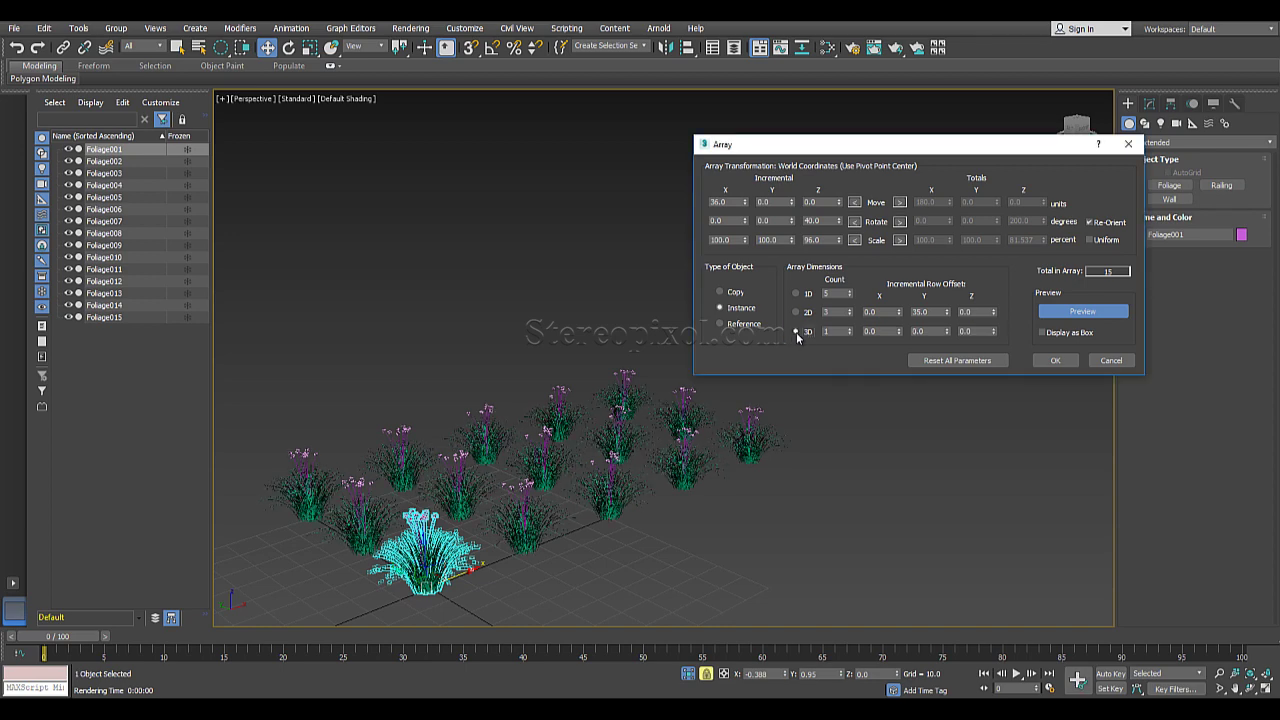
pyautogui.click(849, 328)
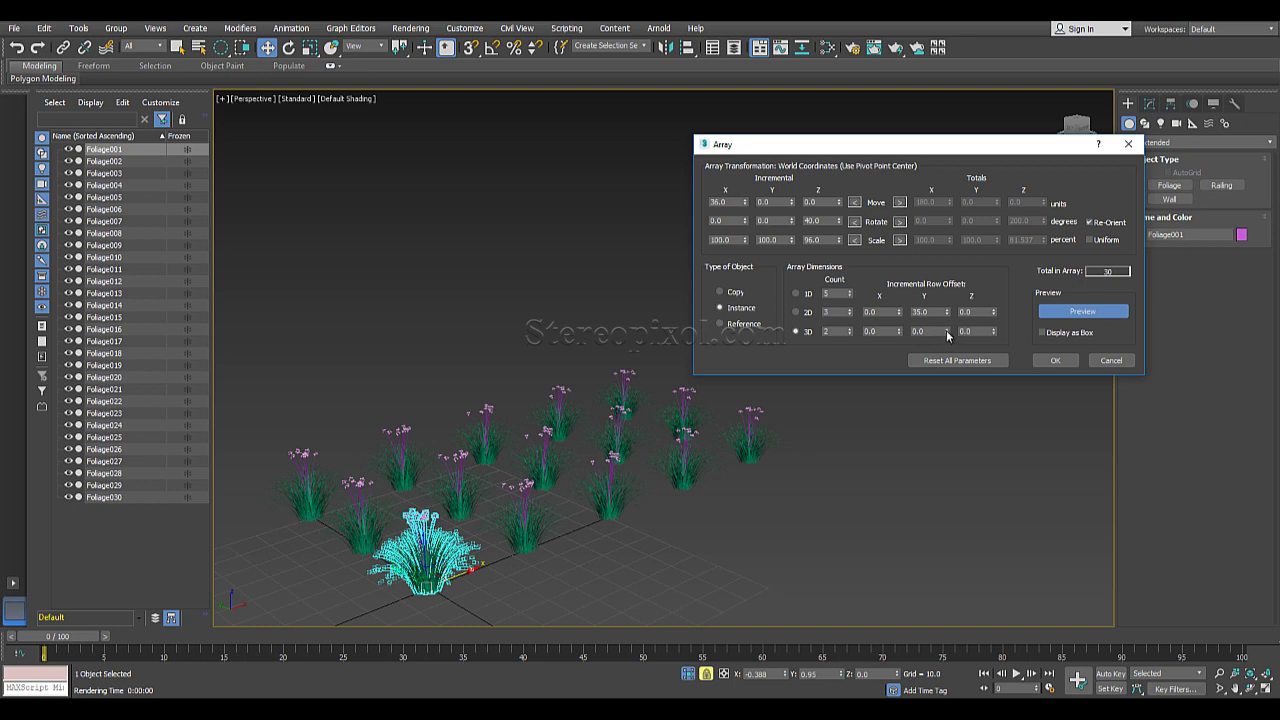
pyautogui.moveTo(947, 333); pyautogui.dragTo(940, 312)
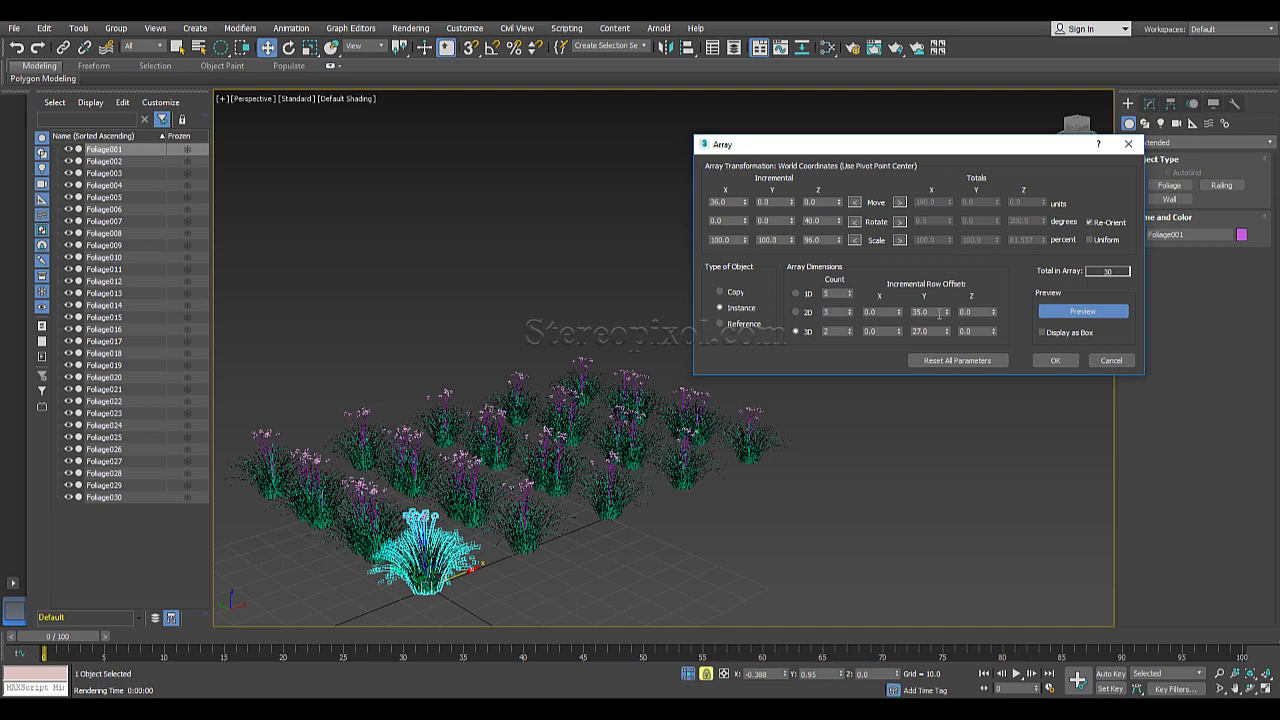
pyautogui.click(1048, 313)
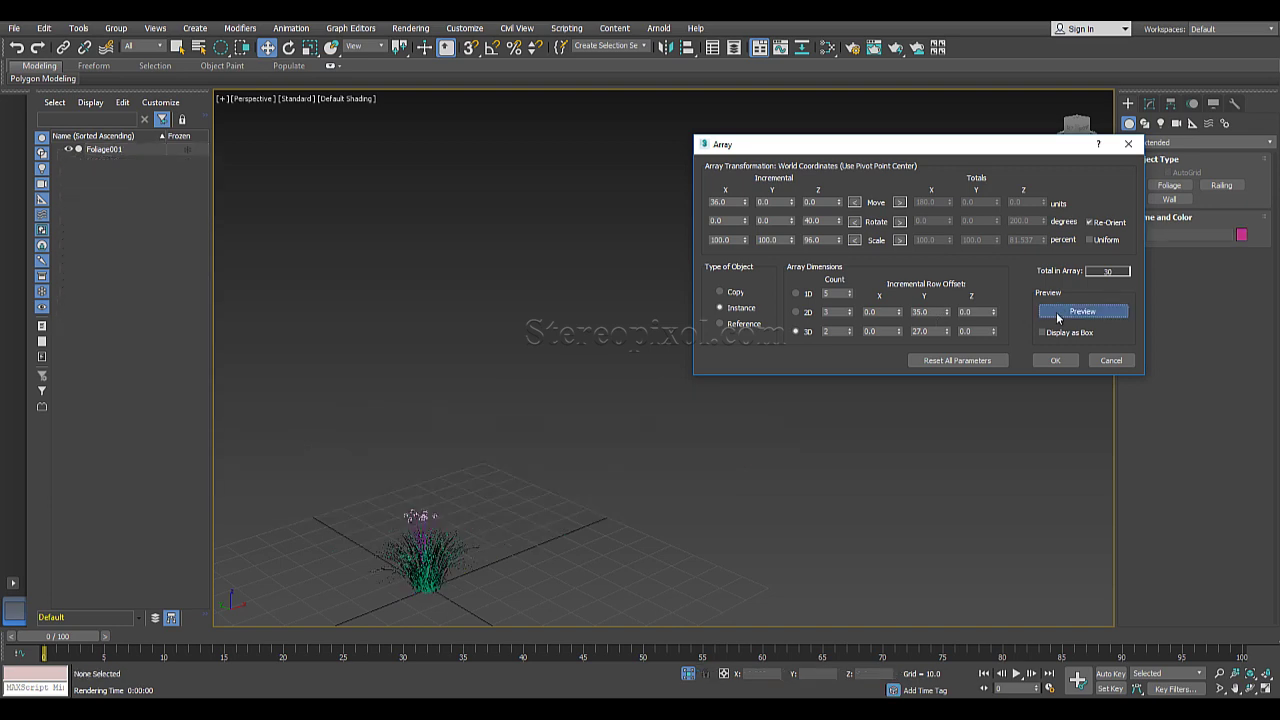
pyautogui.click(1048, 313)
pyautogui.click(1040, 314)
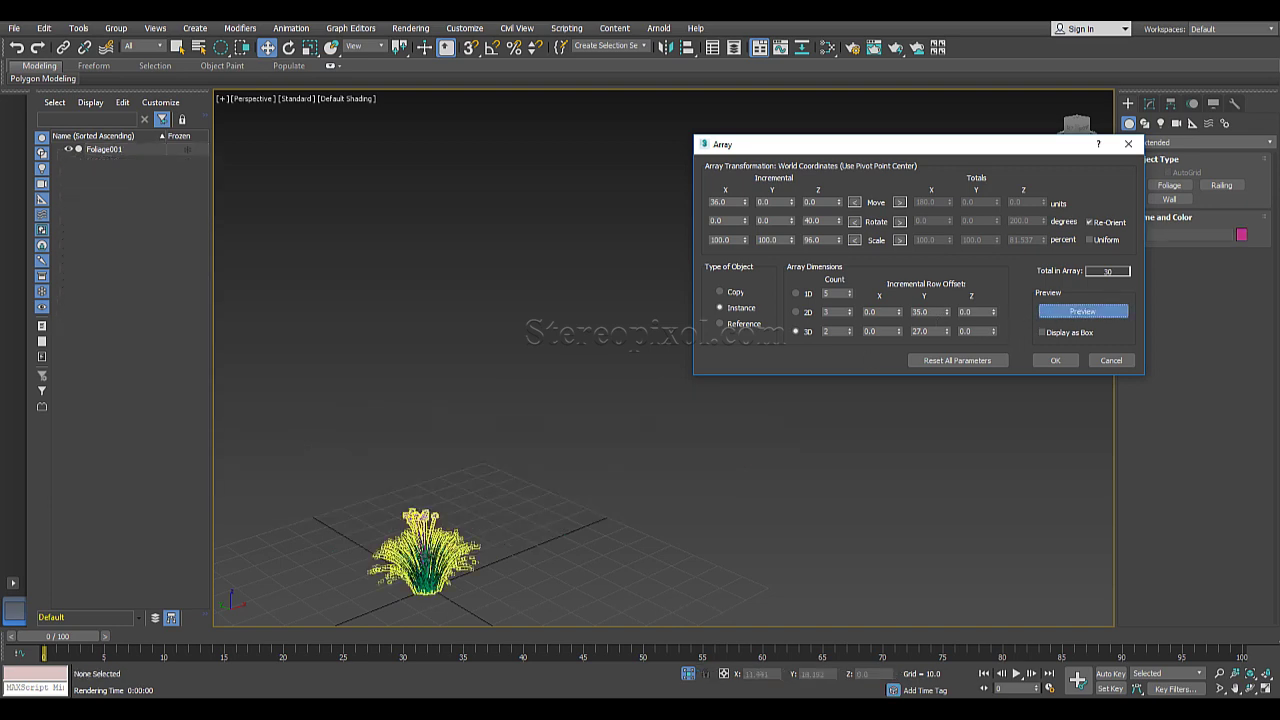
pyautogui.click(425, 548)
pyautogui.click(1052, 311)
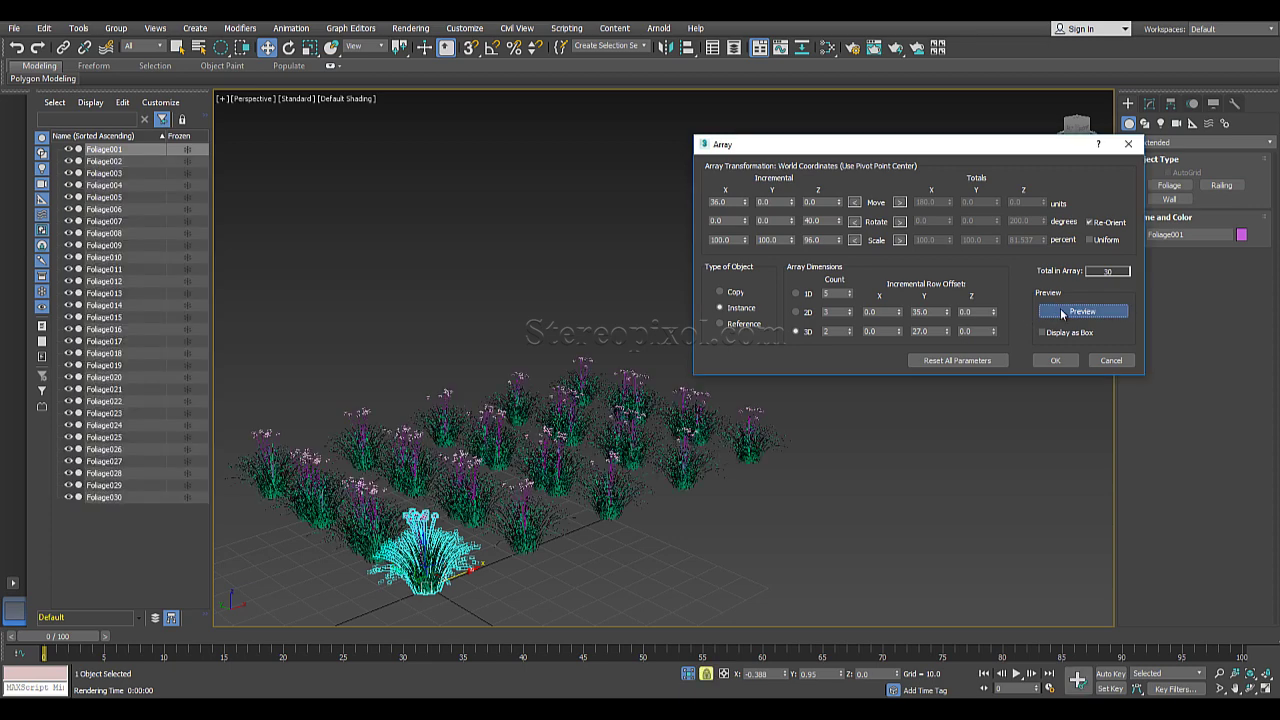
# - Set the third-dimension Y offset to 0 and raise the second layer 30 units in Z
pyautogui.doubleClick(934, 333)
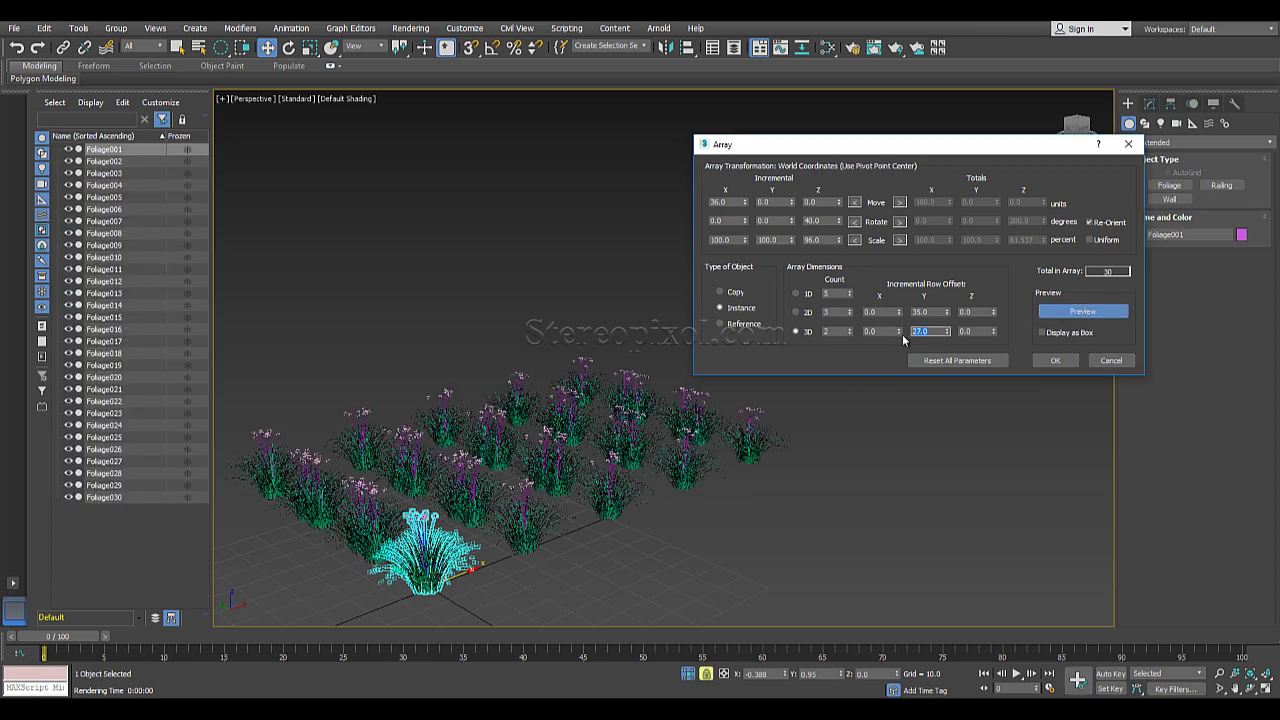
pyautogui.write('0')
pyautogui.press('Return')
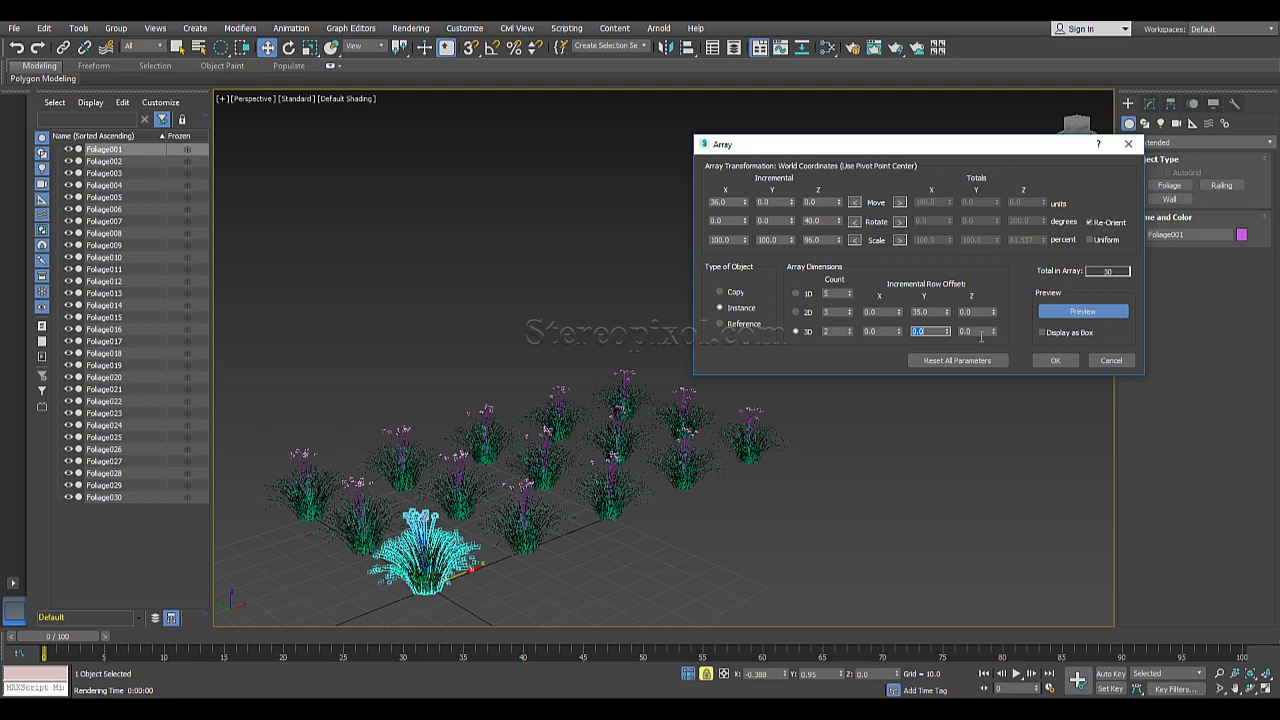
pyautogui.doubleClick(975, 332)
pyautogui.moveTo(995, 335); pyautogui.dragTo(993, 320)
pyautogui.moveTo(683, 517); pyautogui.dragTo(623, 535, button='middle')
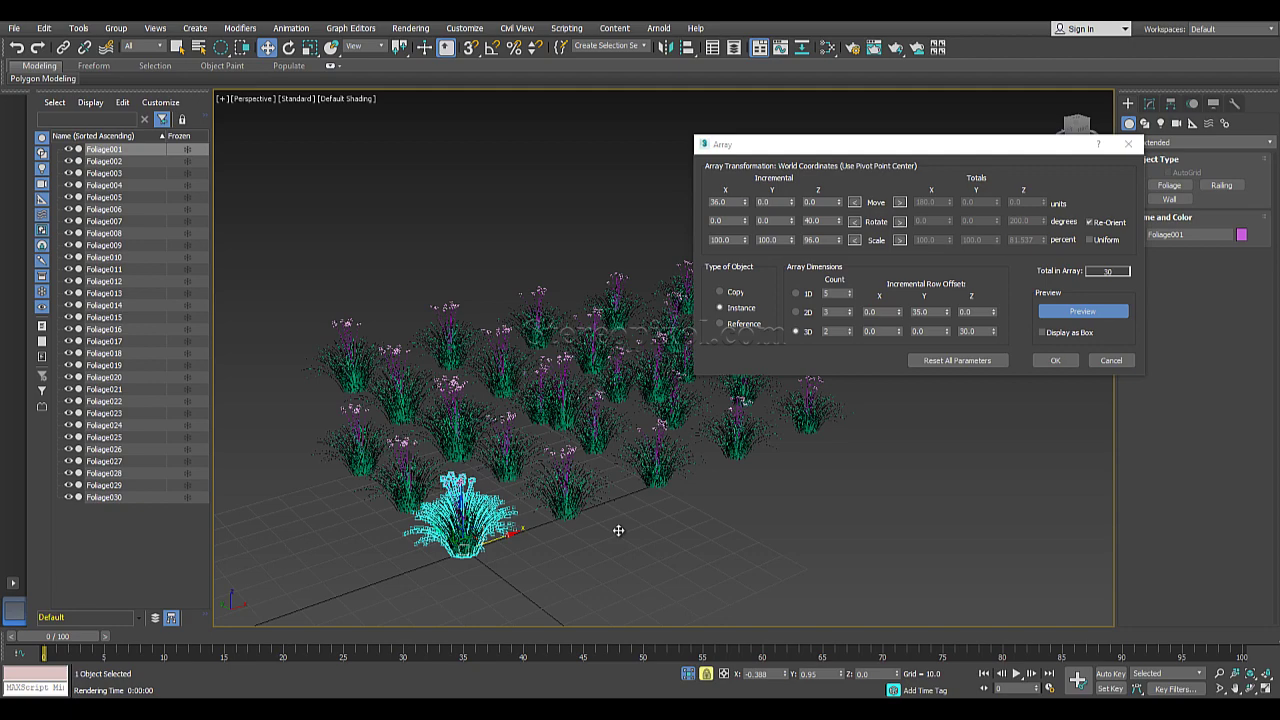
pyautogui.moveTo(652, 528); pyautogui.dragTo(586, 528, button='middle')
pyautogui.keyDown('alt'); pyautogui.moveTo(662, 510); pyautogui.dragTo(566, 516, button='middle'); pyautogui.keyUp('alt')
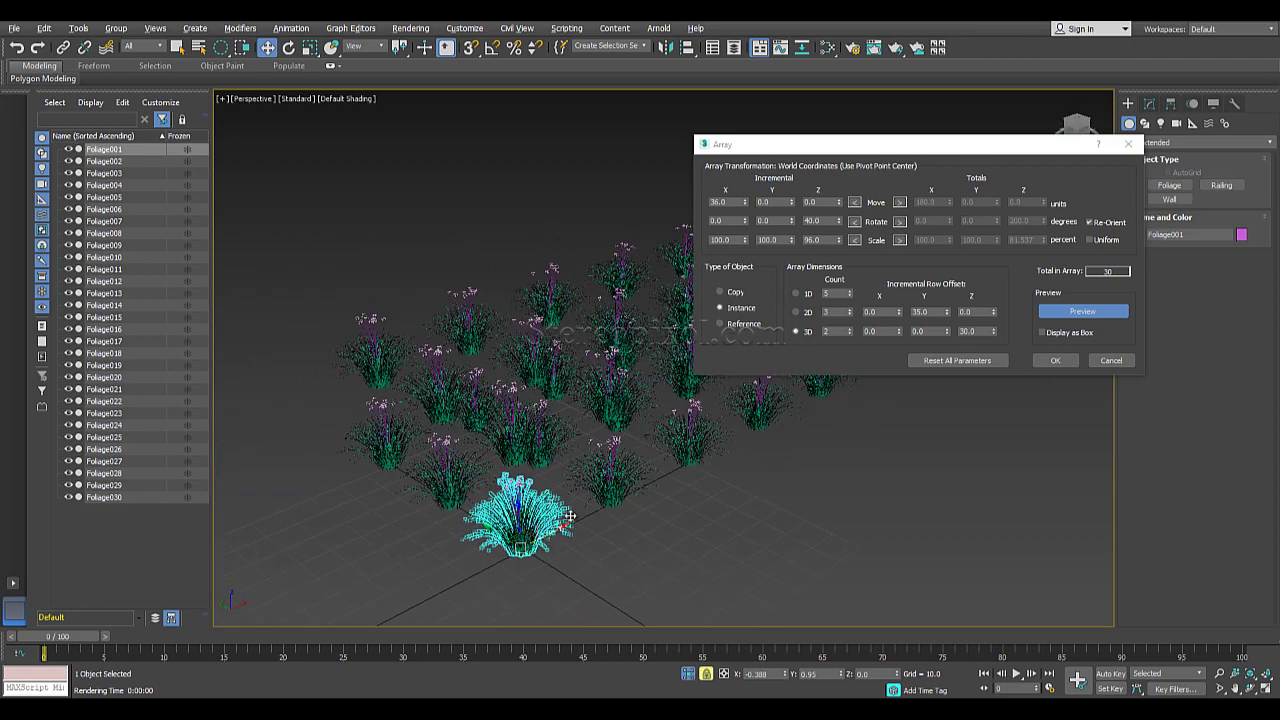
pyautogui.click(1050, 363)
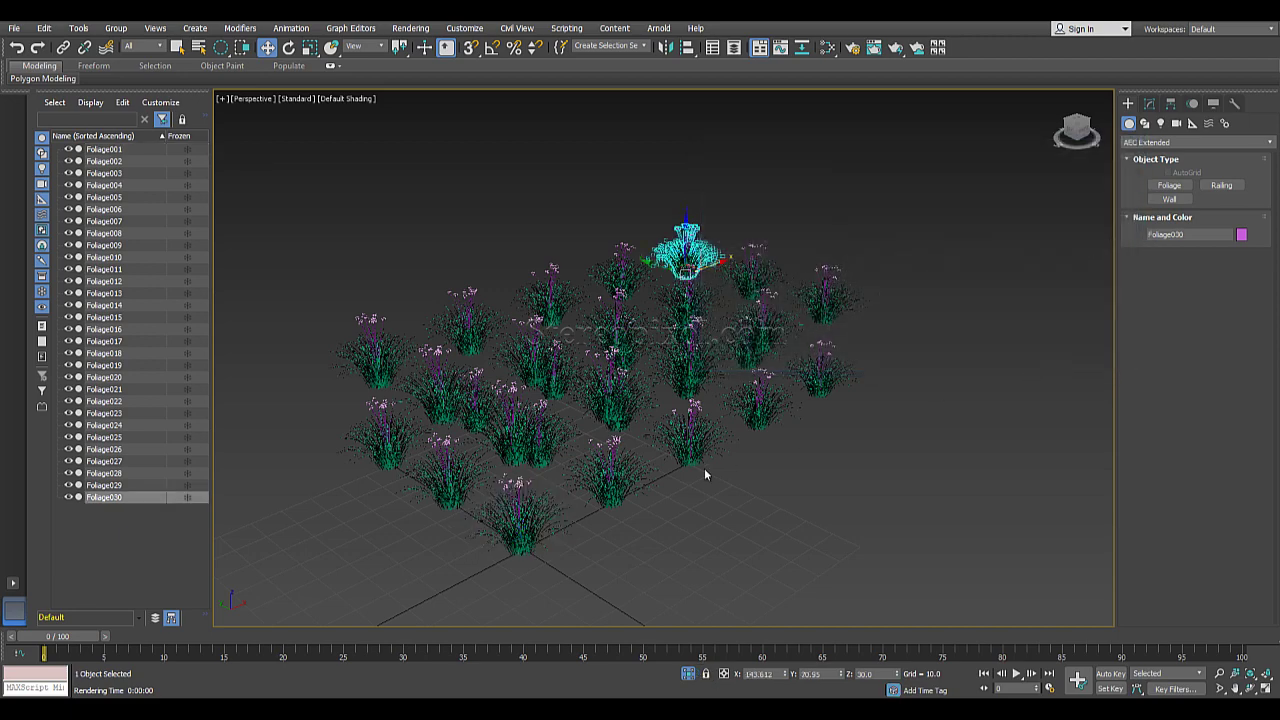
pyautogui.keyDown('alt'); pyautogui.moveTo(697, 500); pyautogui.dragTo(815, 488, button='middle'); pyautogui.keyUp('alt')
pyautogui.click(815, 488)
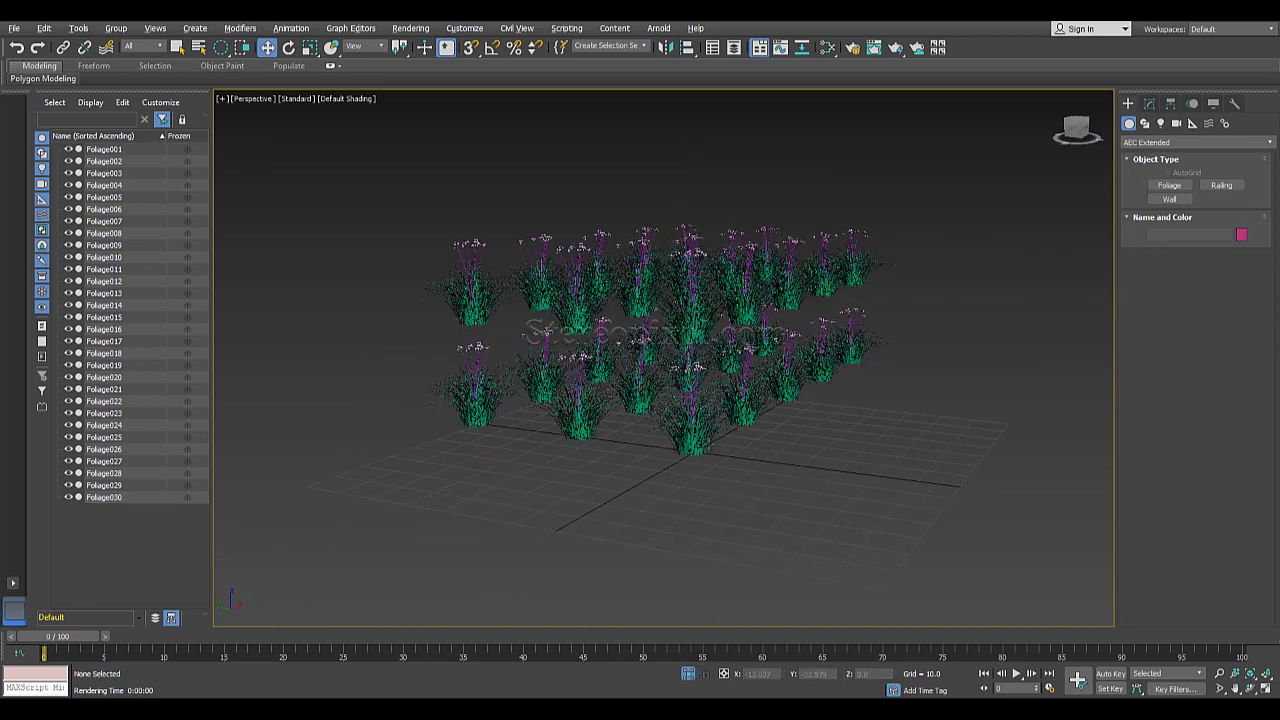
pyautogui.moveTo(539, 467)
pyautogui.keyDown('alt'); pyautogui.mouseDown(button='middle')
pyautogui.moveTo(580, 480)
pyautogui.moveTo(560, 474)
pyautogui.mouseUp(button='middle'); pyautogui.keyUp('alt')
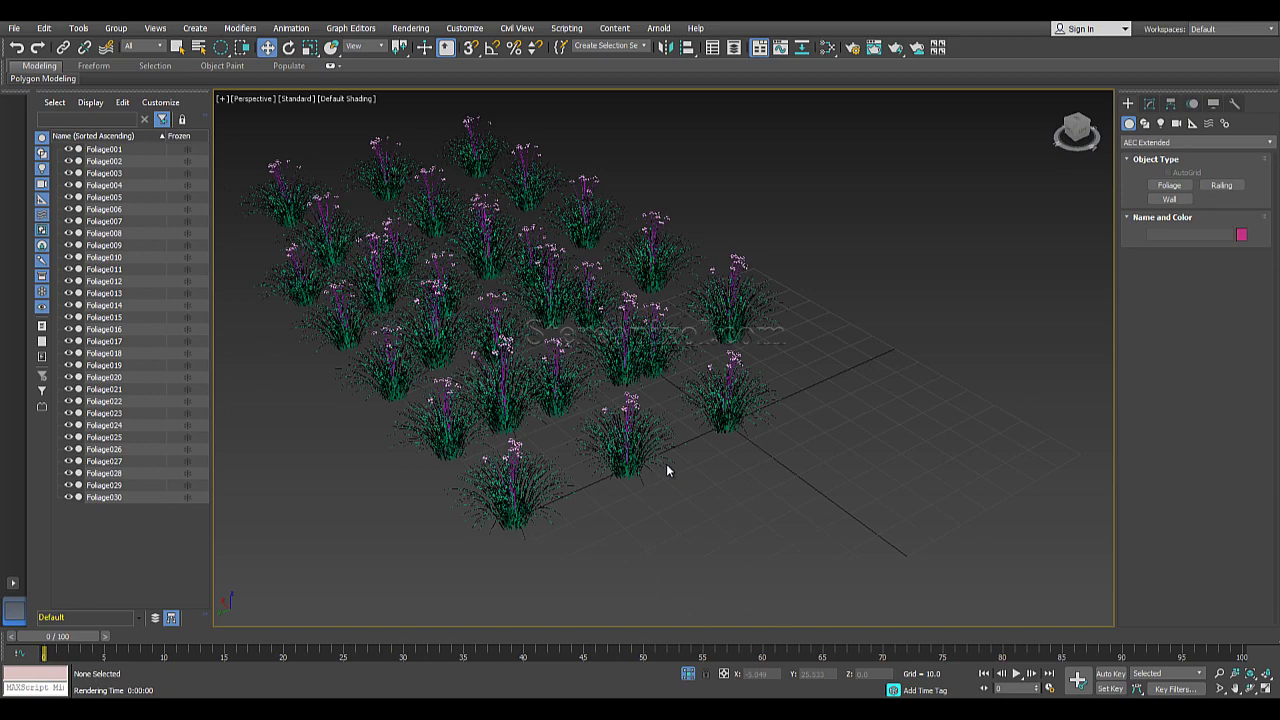
pyautogui.scroll(-3, 671, 471)
pyautogui.keyDown('alt'); pyautogui.moveTo(716, 485); pyautogui.dragTo(690, 482, button='middle'); pyautogui.keyUp('alt')
pyautogui.scroll(5, 690, 490)
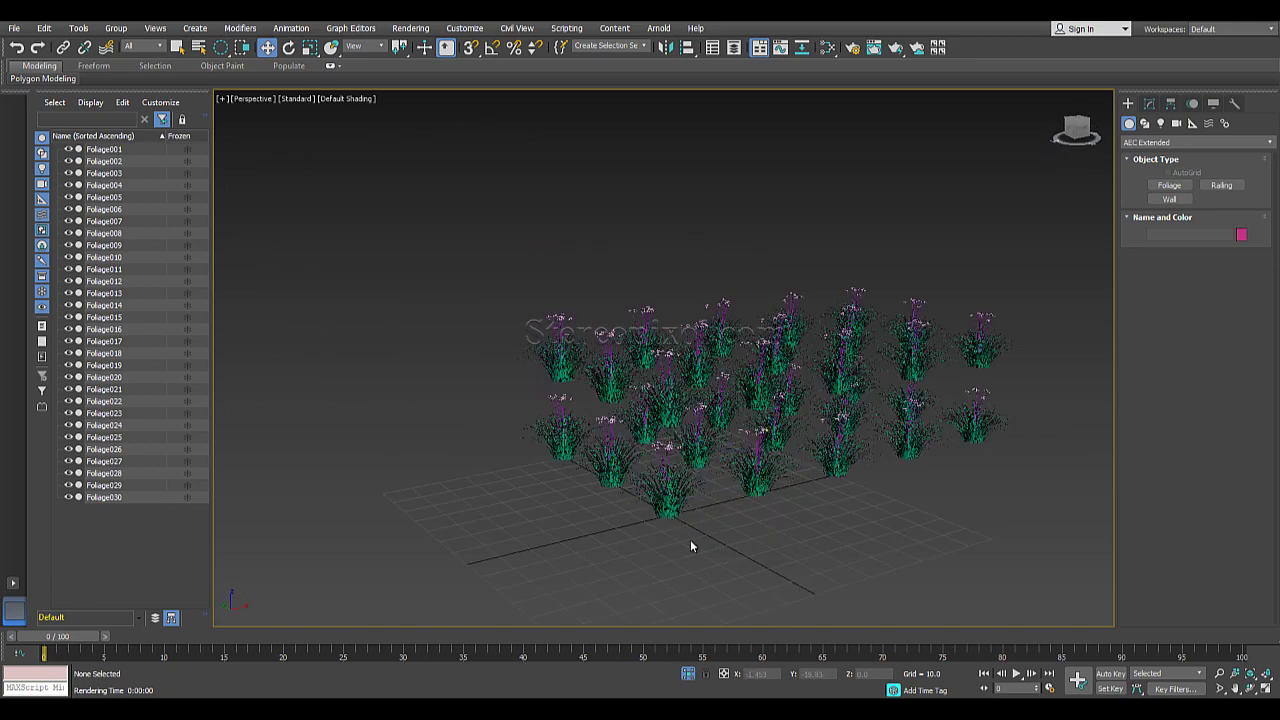
pyautogui.moveTo(737, 521); pyautogui.dragTo(687, 546, button='middle')
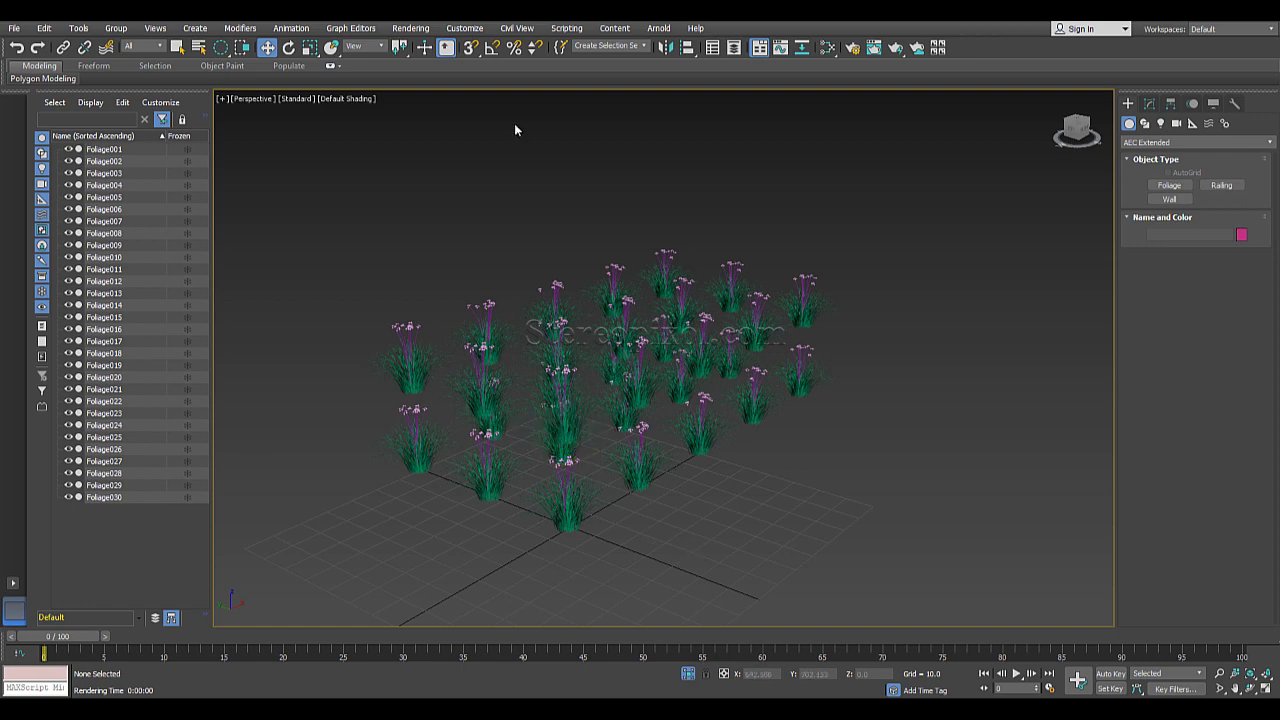
pyautogui.click(425, 372)
pyautogui.click(355, 278)
# - Region-select the foliage plants while switching between scale and placement tool variants
pyautogui.moveTo(397, 262); pyautogui.dragTo(921, 608)
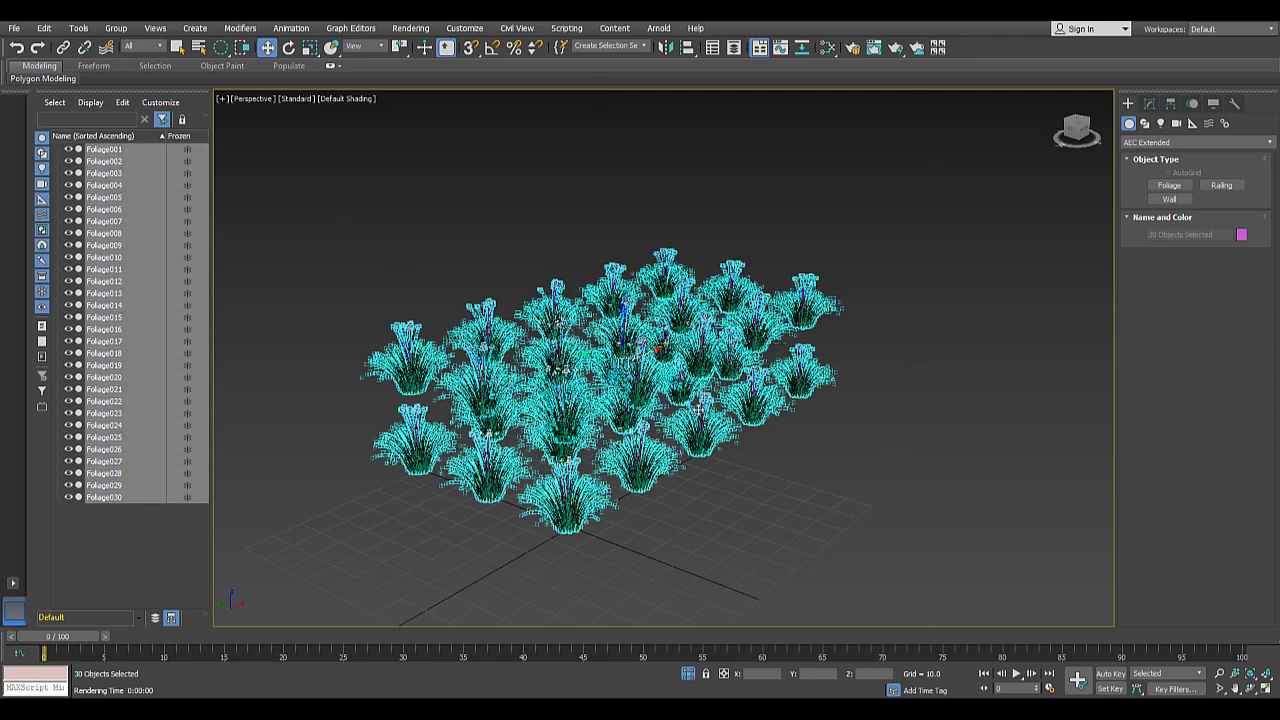
pyautogui.moveTo(333, 49)
pyautogui.mouseDown()
pyautogui.moveTo(332, 62)
pyautogui.moveTo(309, 52)
pyautogui.mouseUp()
pyautogui.click(309, 50)
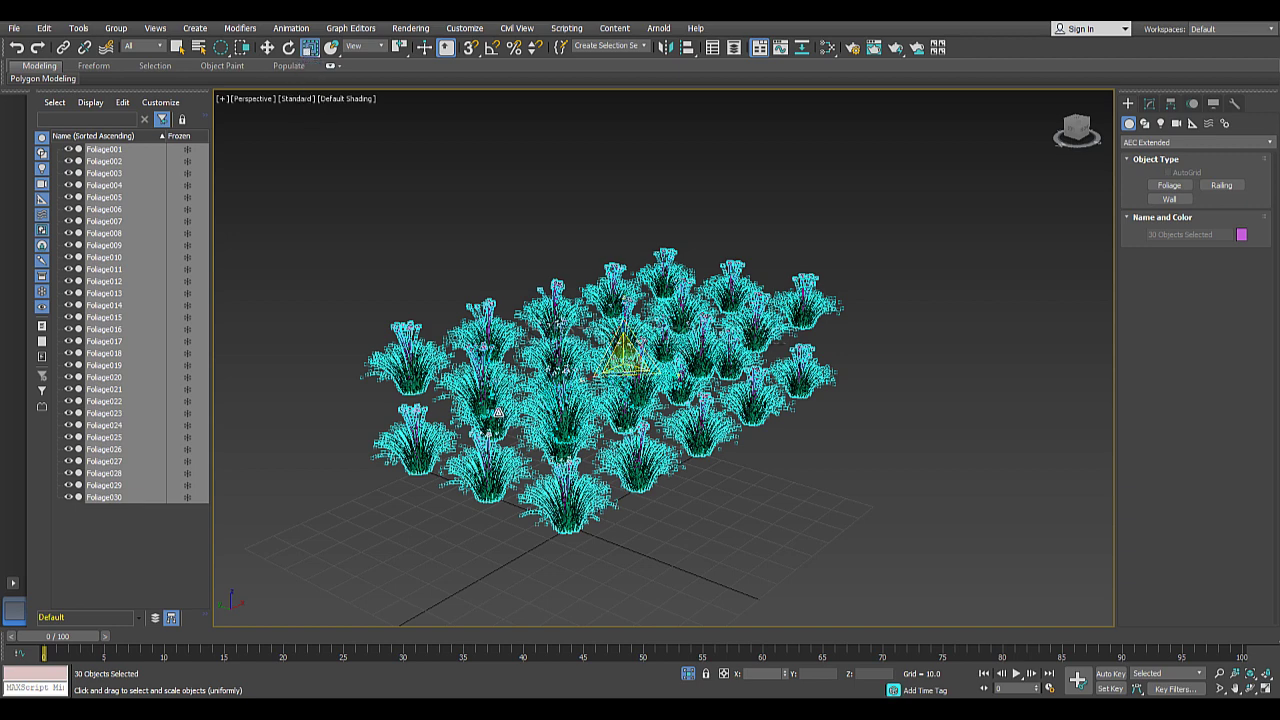
pyautogui.click(421, 262)
pyautogui.moveTo(421, 262); pyautogui.dragTo(877, 543)
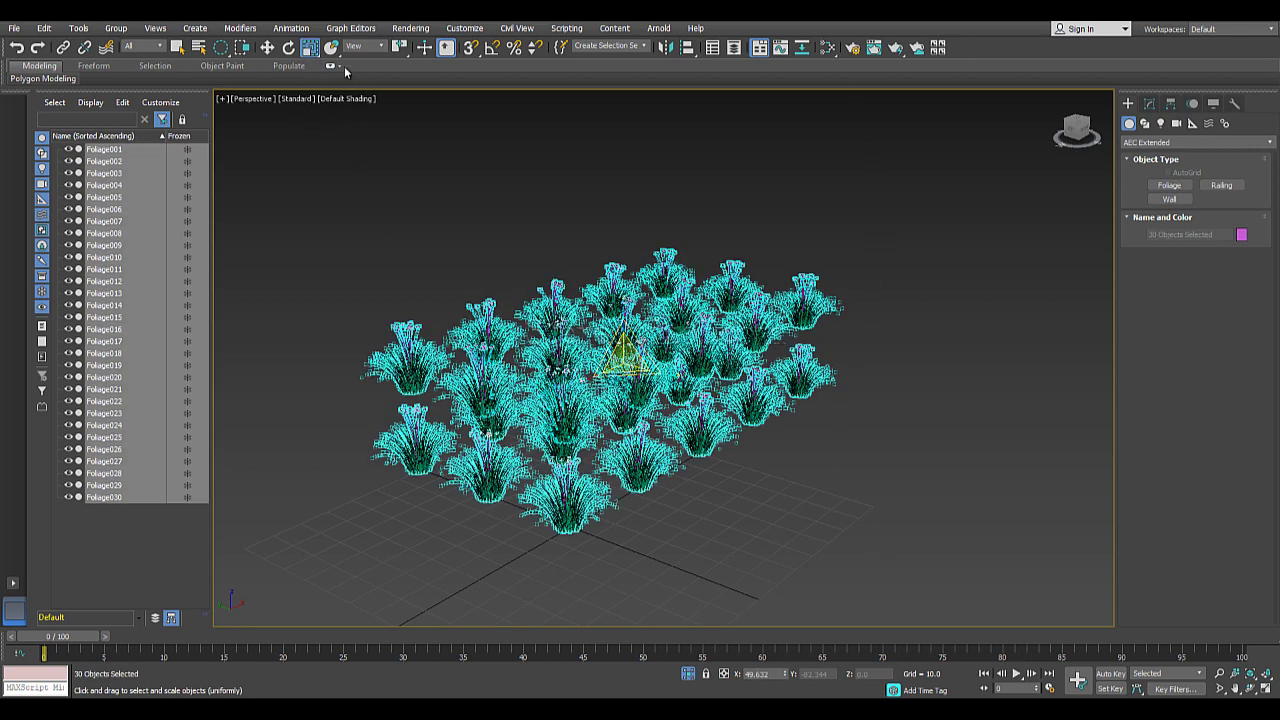
pyautogui.click(331, 50)
pyautogui.click(362, 47)
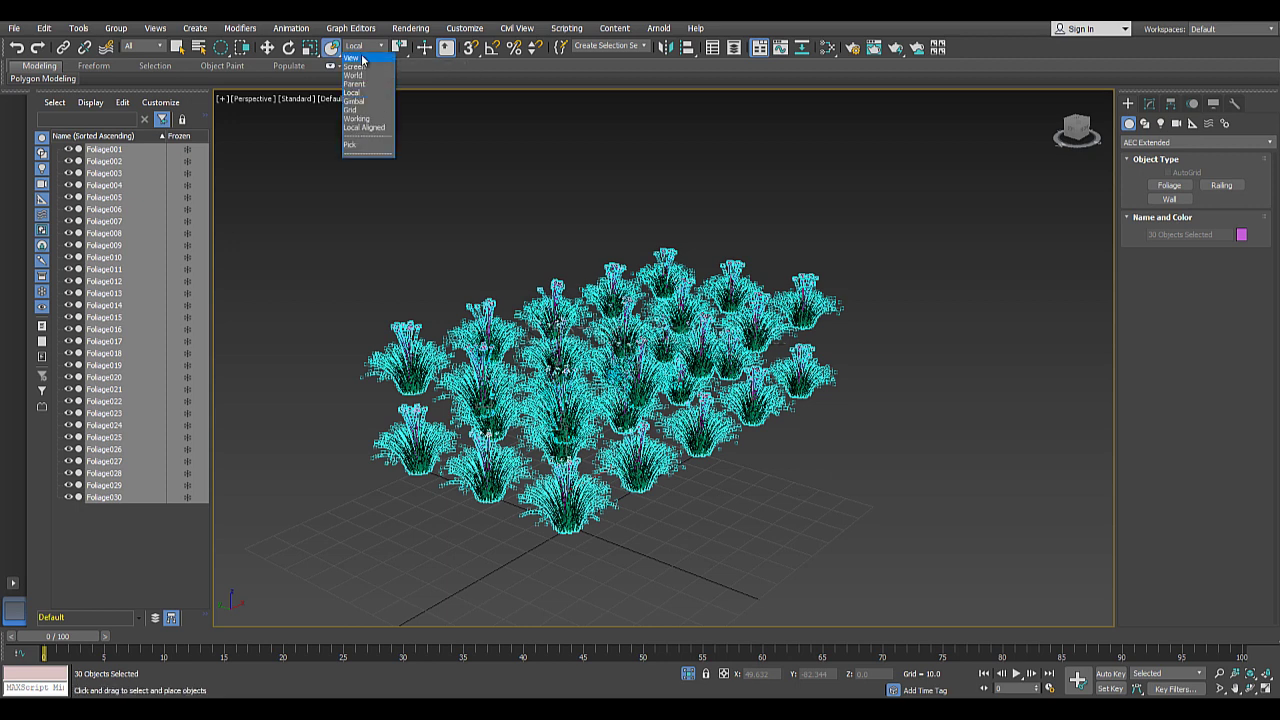
pyautogui.click(360, 47)
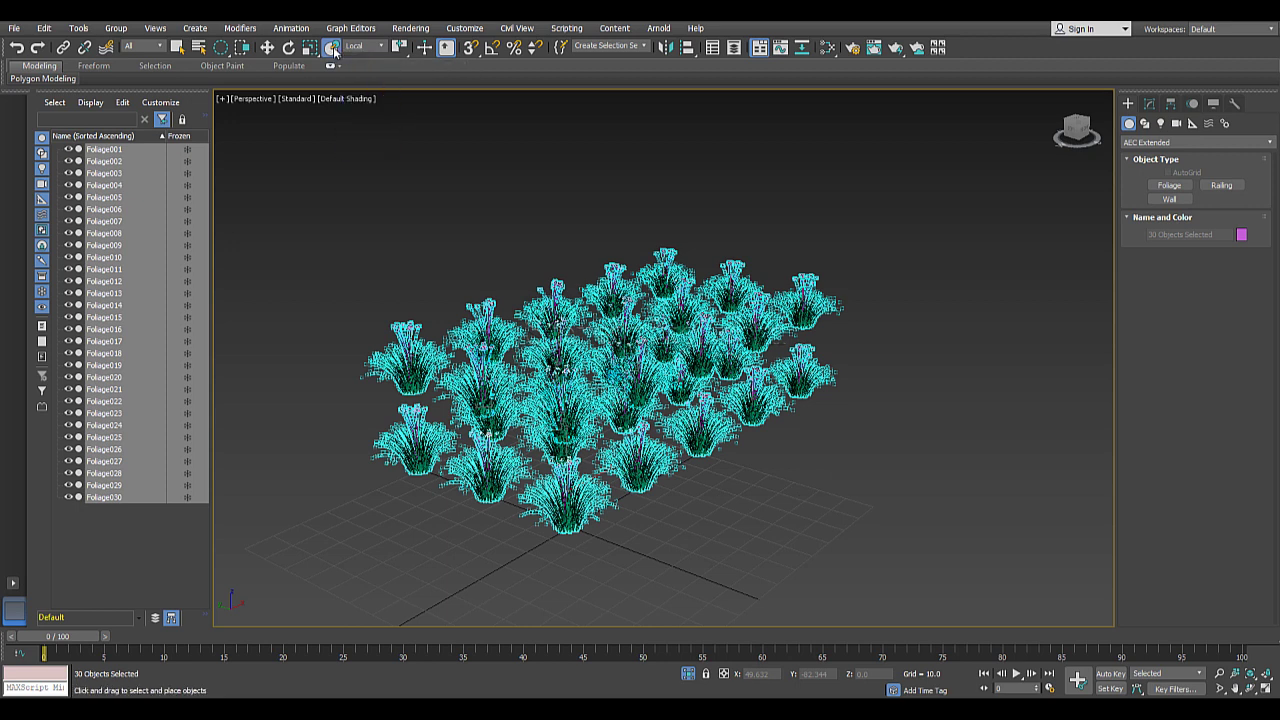
# - Reselect all 30 foliage plants, delete them, and zoom out on the empty grid
pyautogui.click(222, 50)
pyautogui.click(343, 258)
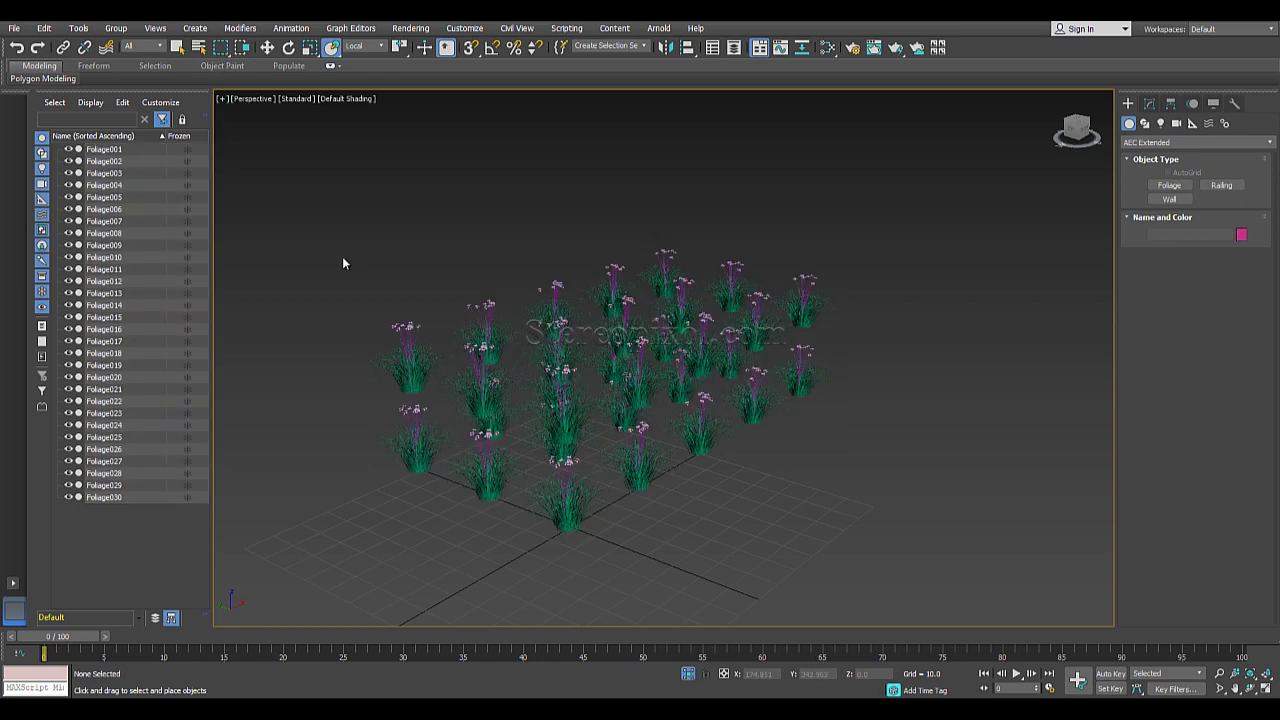
pyautogui.moveTo(900, 522); pyautogui.dragTo(900, 522)
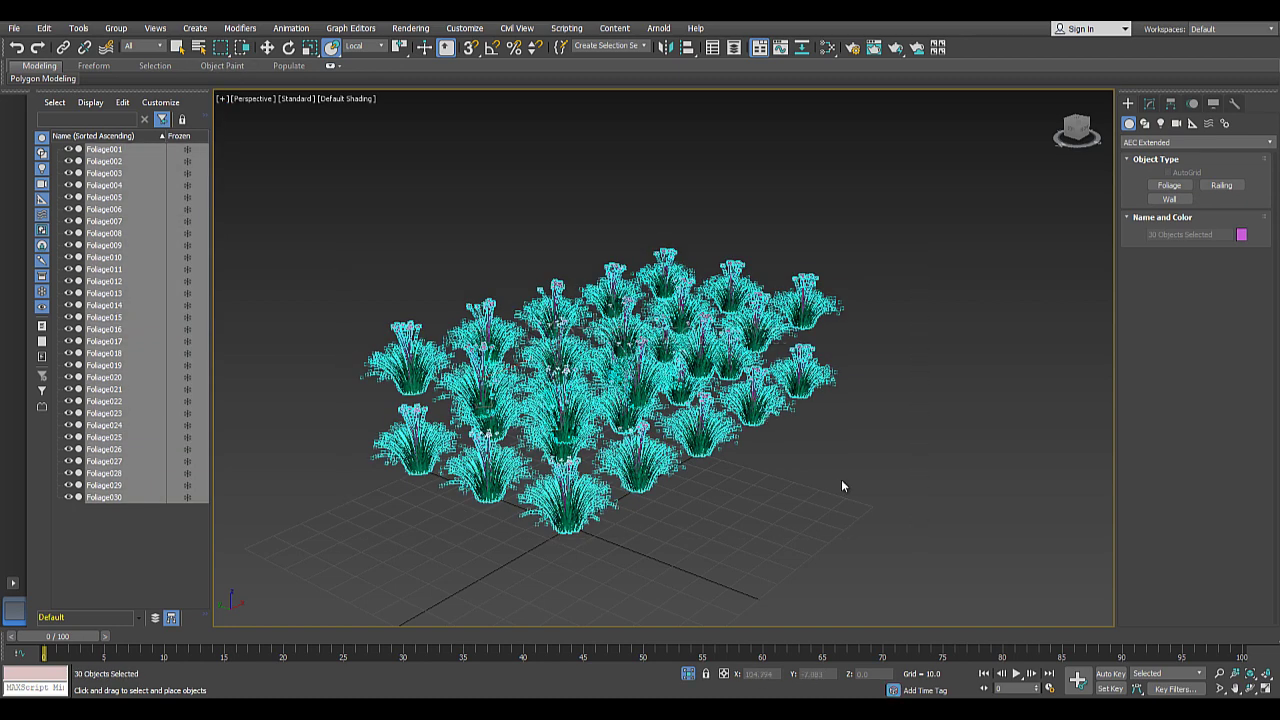
pyautogui.press('Delete')
pyautogui.scroll(-10, 730, 382)
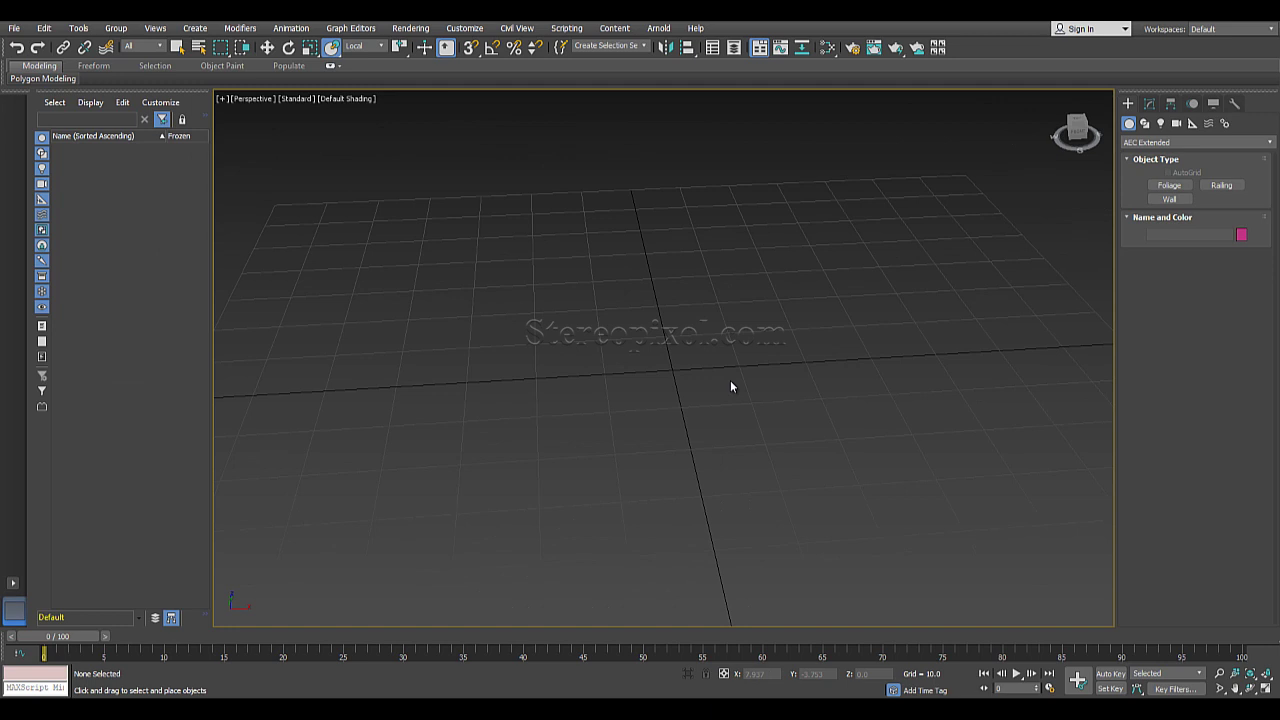
# - Create a long, thin flat Standard Primitives box in the Top view
pyautogui.click(1145, 142)
pyautogui.click(1142, 157)
pyautogui.click(1169, 185)
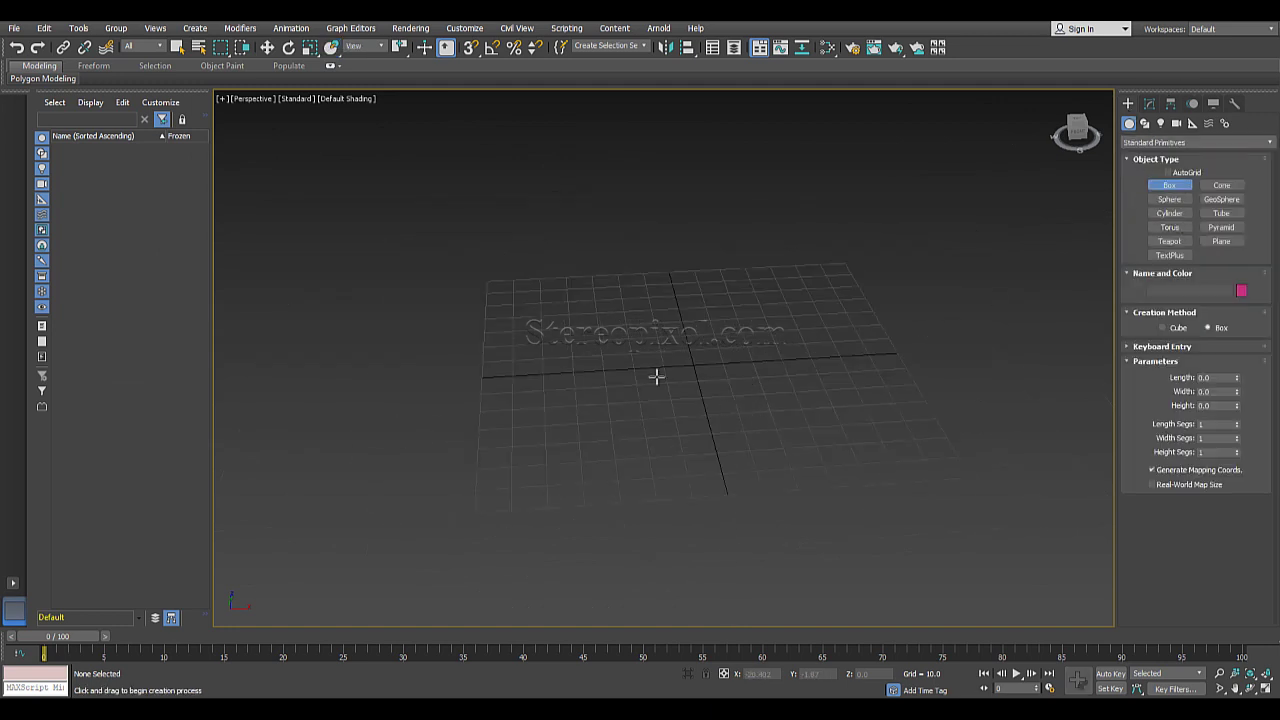
pyautogui.hotkey('alt', 'w')
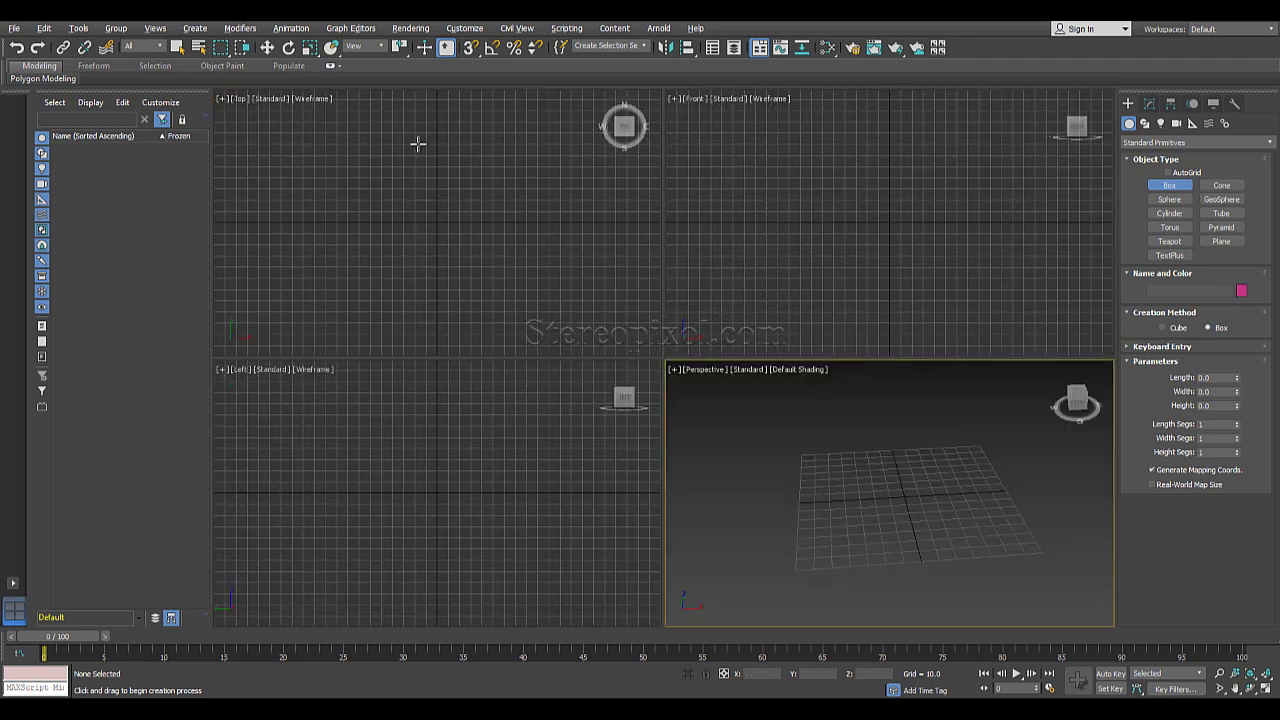
pyautogui.moveTo(417, 144); pyautogui.dragTo(436, 214)
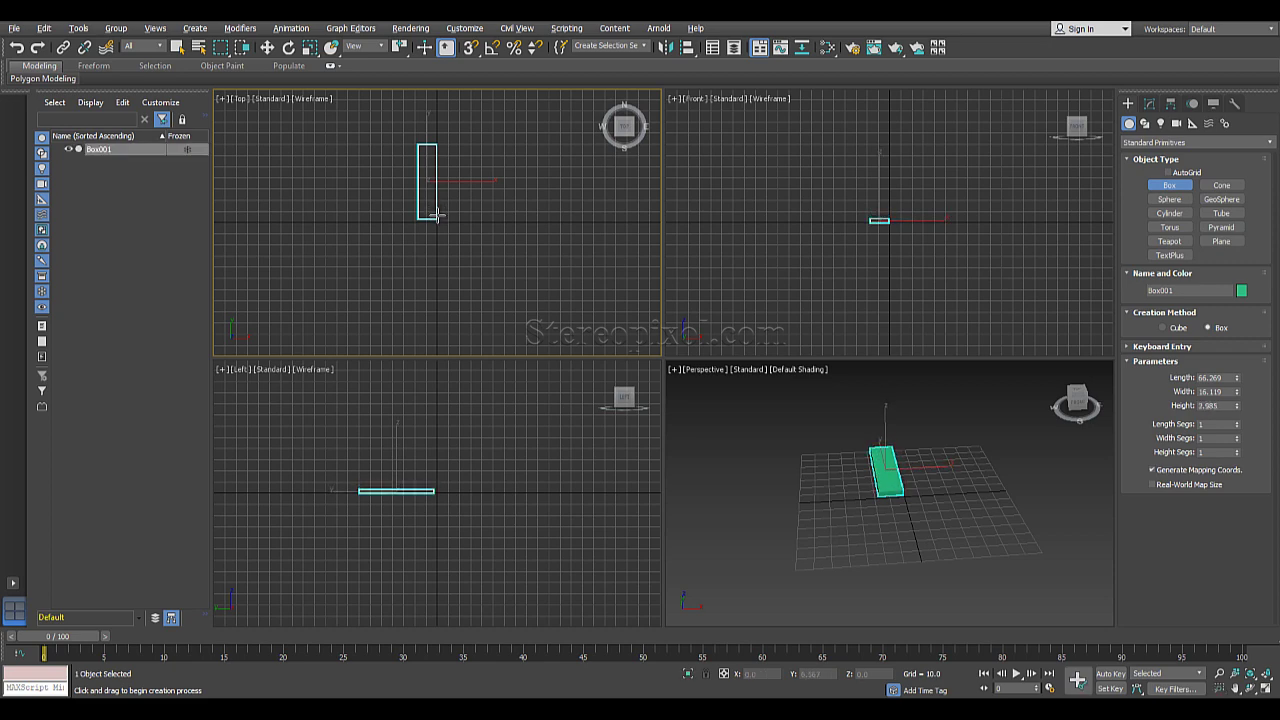
pyautogui.click(436, 214)
pyautogui.rightClick(875, 515)
# - Nudge Box001 slightly right along X and orbit the Perspective view to inspect it
pyautogui.scroll(3, 875, 515)
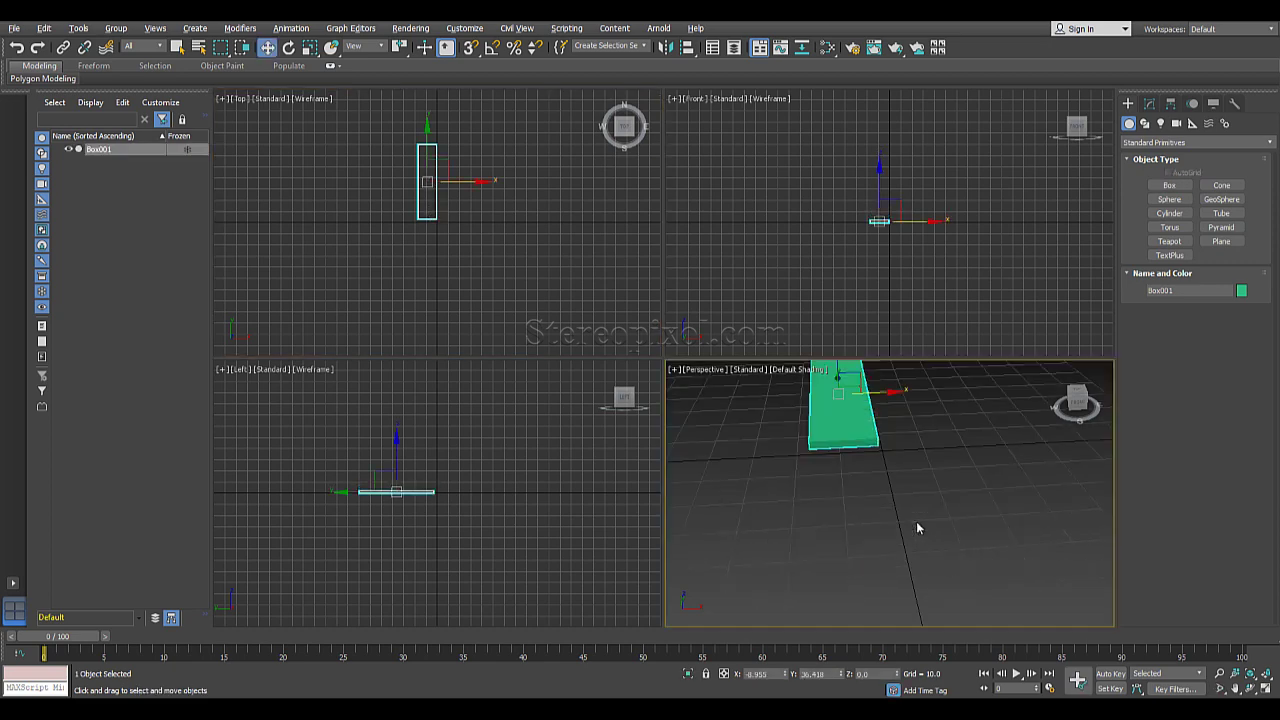
pyautogui.moveTo(886, 396); pyautogui.dragTo(913, 405)
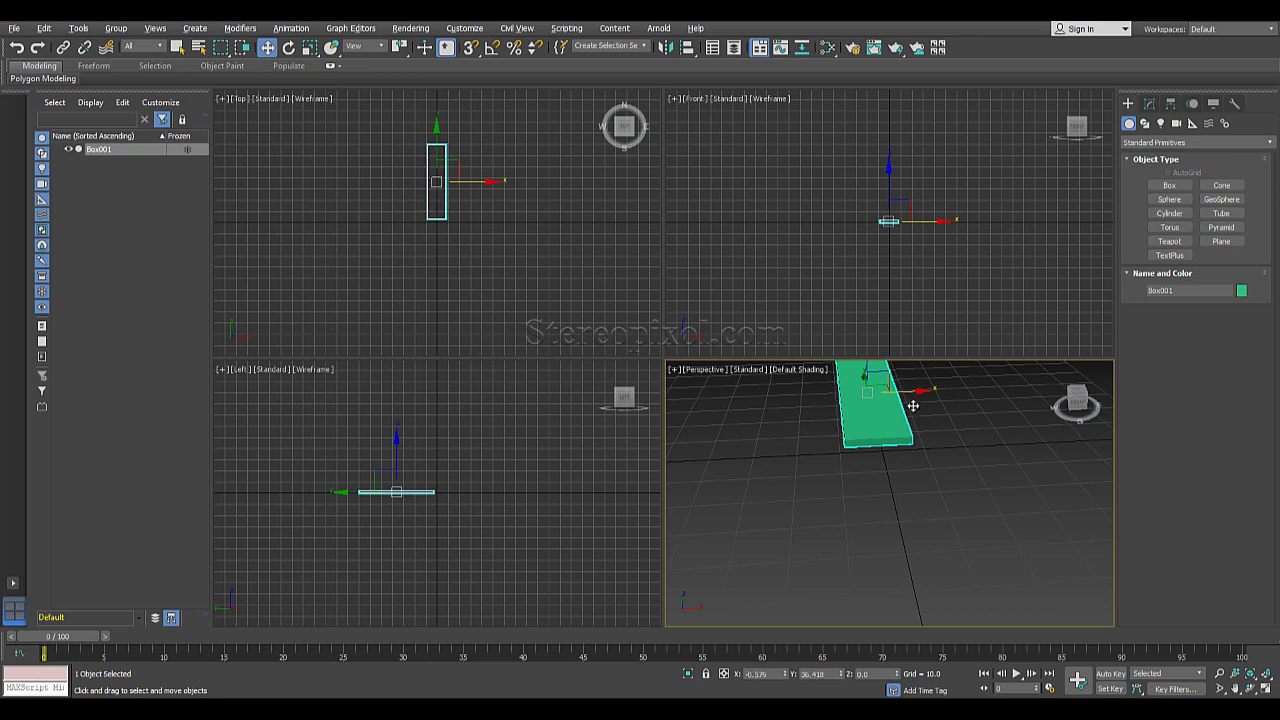
pyautogui.hotkey('alt', 'w')
pyautogui.keyDown('alt'); pyautogui.moveTo(654, 420); pyautogui.dragTo(766, 500, button='middle'); pyautogui.keyUp('alt')
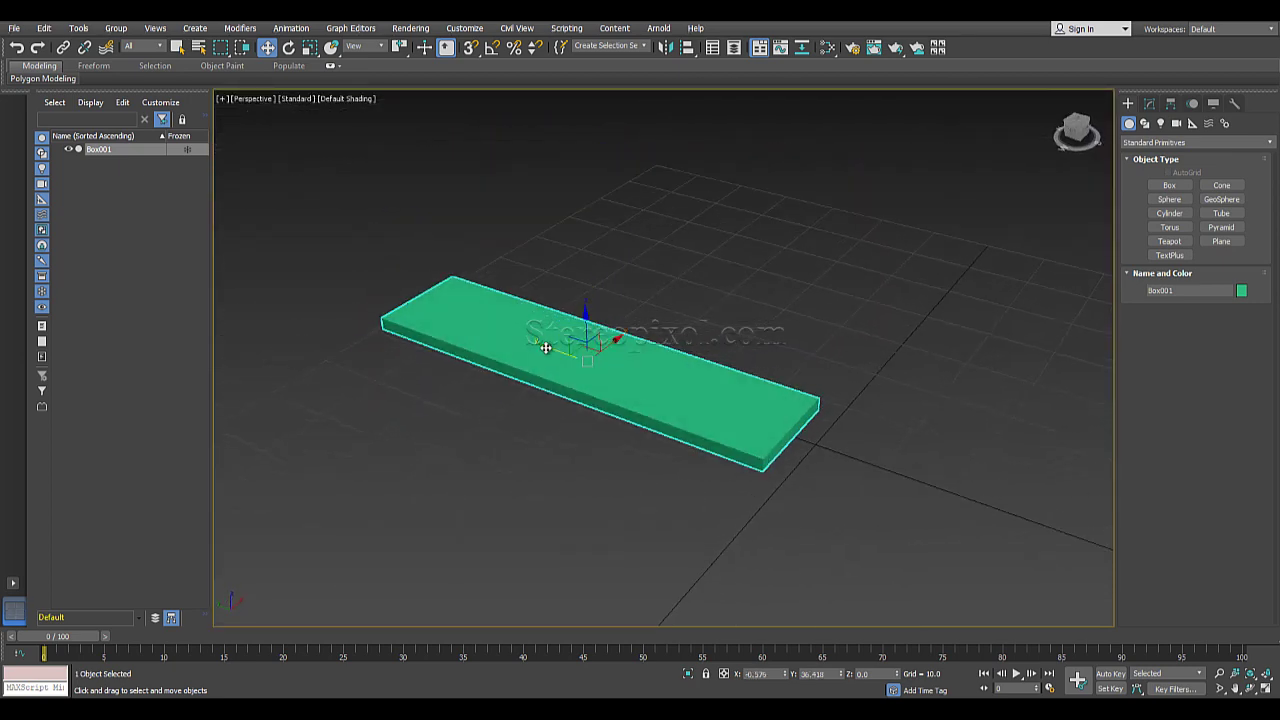
pyautogui.keyDown('alt'); pyautogui.moveTo(545, 347); pyautogui.dragTo(820, 531, button='middle'); pyautogui.keyUp('alt')
pyautogui.moveTo(651, 360); pyautogui.dragTo(651, 365)
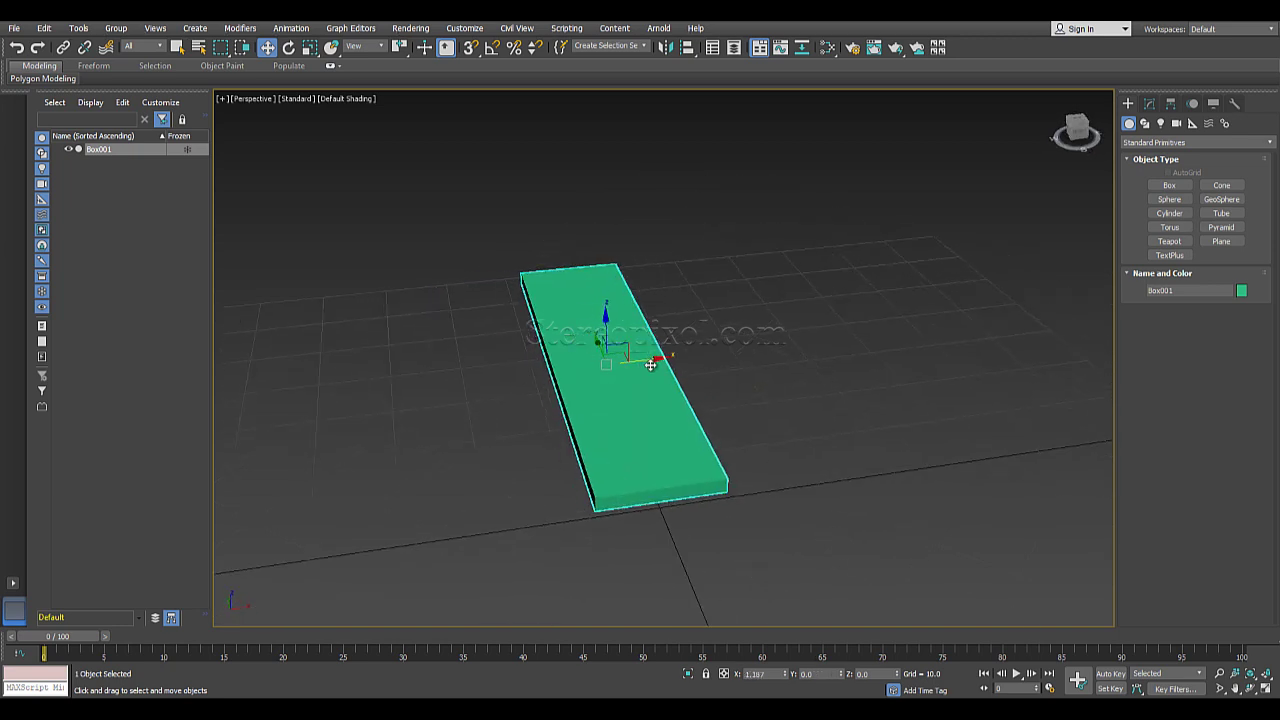
pyautogui.keyDown('alt'); pyautogui.moveTo(623, 463); pyautogui.dragTo(708, 483, button='middle'); pyautogui.keyUp('alt')
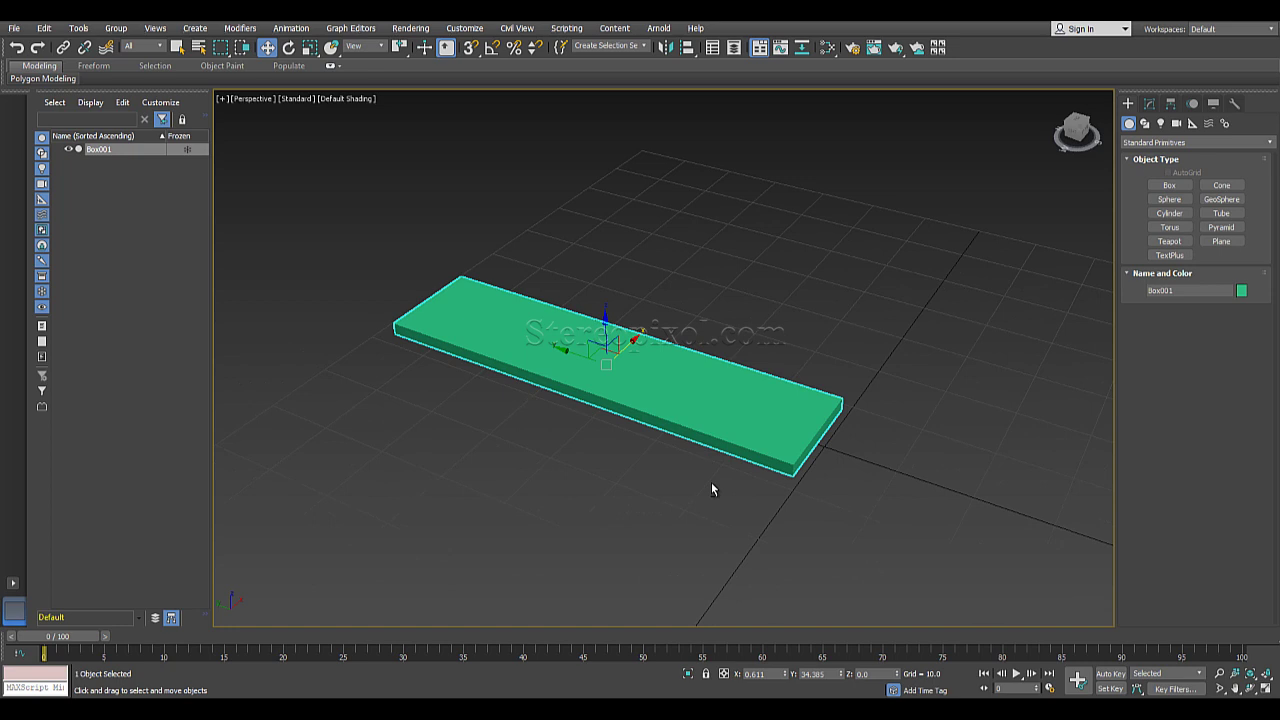
pyautogui.scroll(-3, 652, 453)
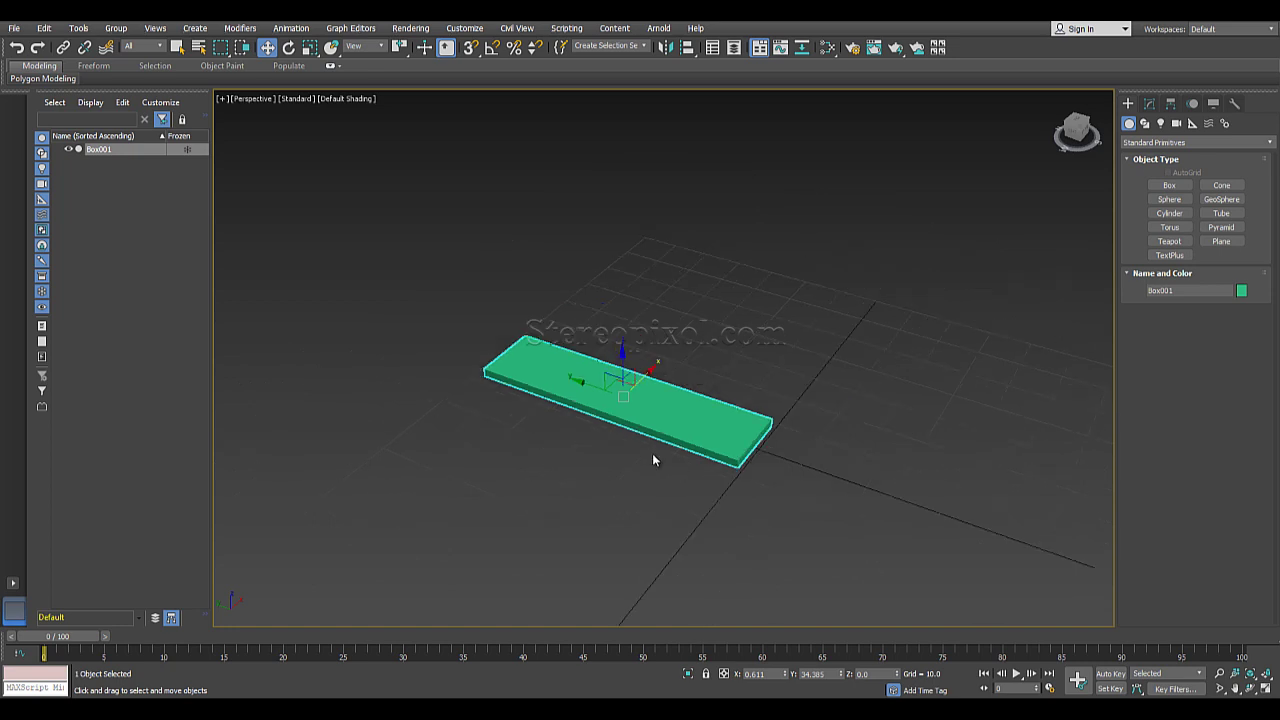
pyautogui.keyDown('alt'); pyautogui.moveTo(652, 453); pyautogui.dragTo(670, 496, button='middle'); pyautogui.keyUp('alt')
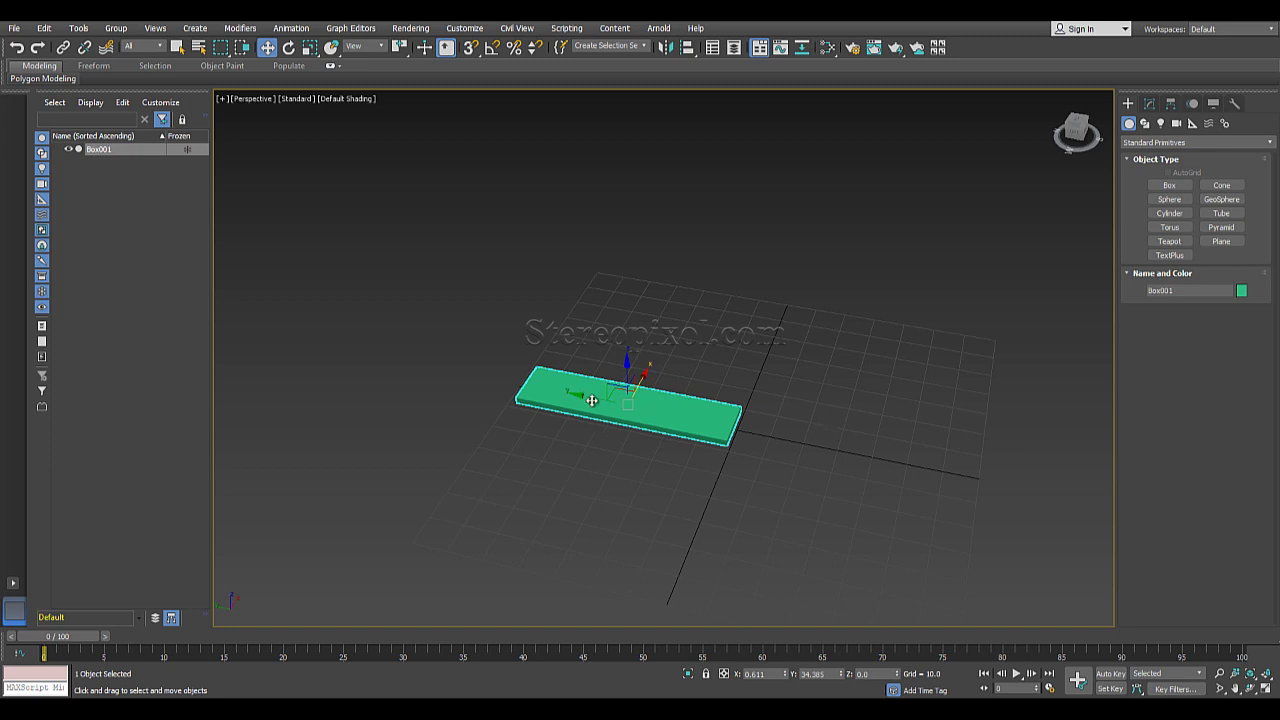
# - Move Box001's pivot to the middle of one short end with Affect Pivot Only
pyautogui.hotkey('alt', 'w')
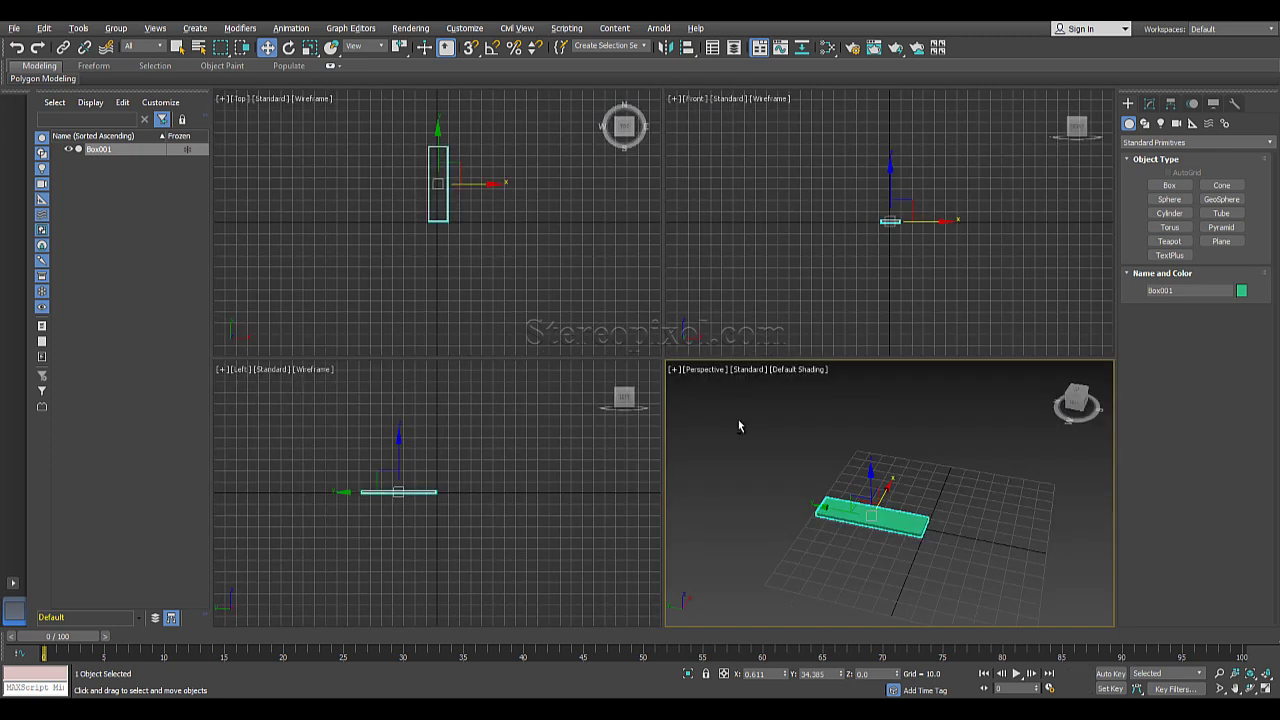
pyautogui.scroll(3, 473, 229)
pyautogui.hotkey('alt', 'w')
pyautogui.moveTo(744, 234); pyautogui.dragTo(753, 364, button='middle')
pyautogui.click(1170, 103)
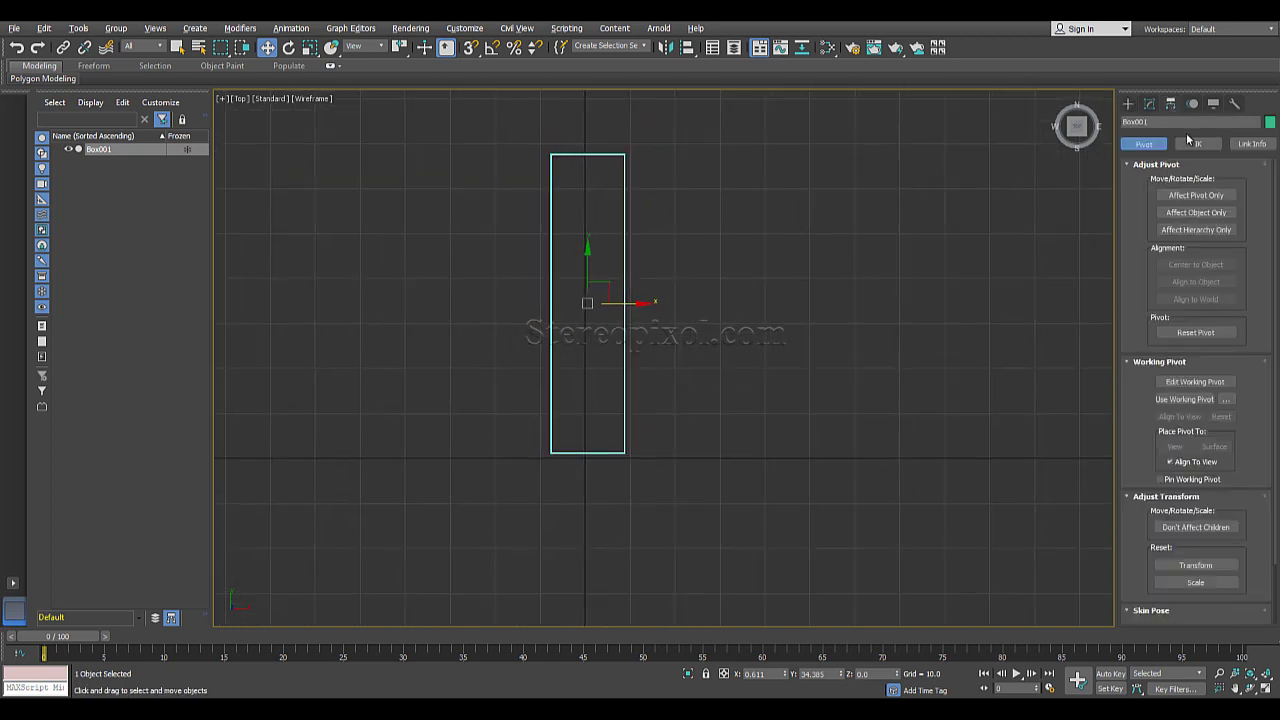
pyautogui.click(1190, 196)
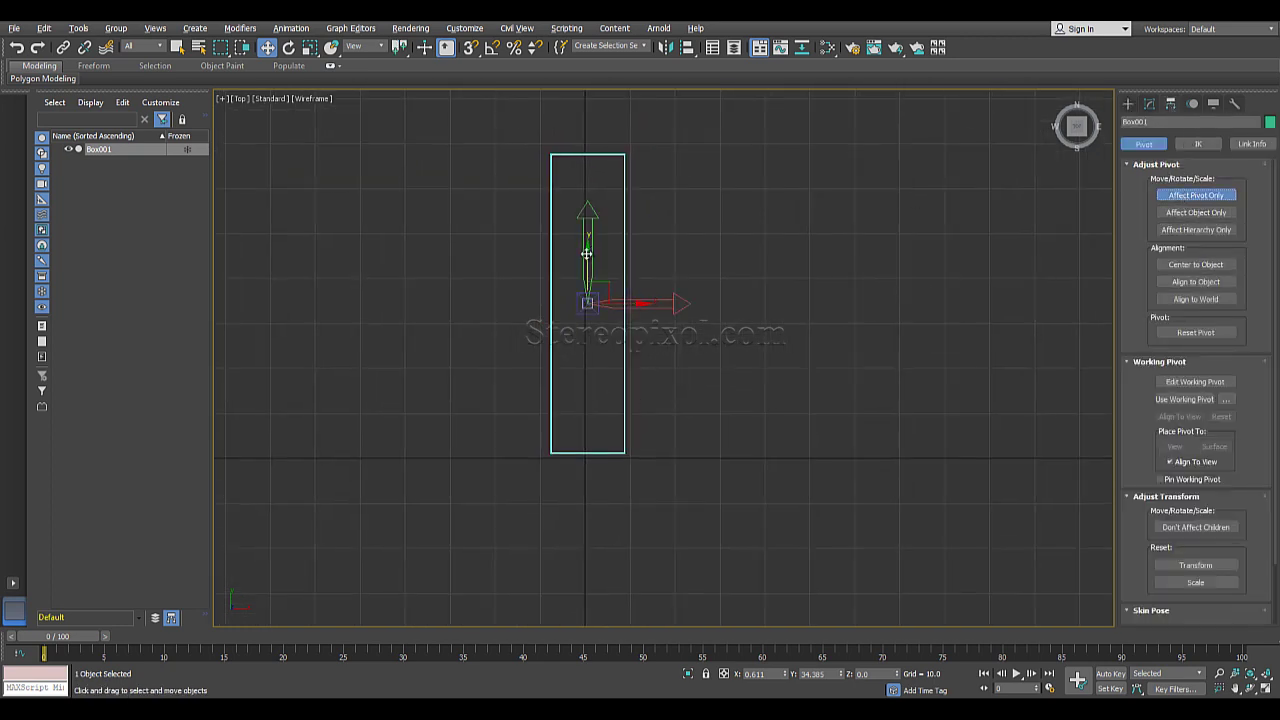
pyautogui.moveTo(588, 274); pyautogui.dragTo(590, 403)
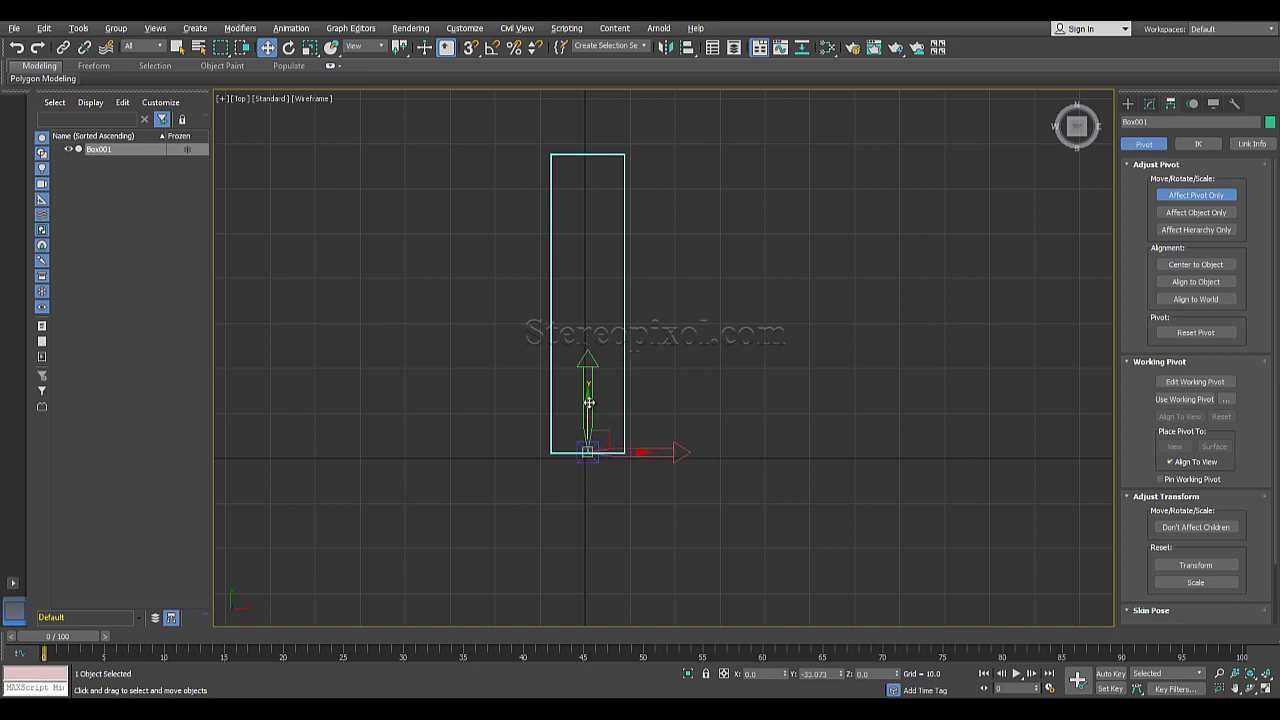
pyautogui.click(1193, 198)
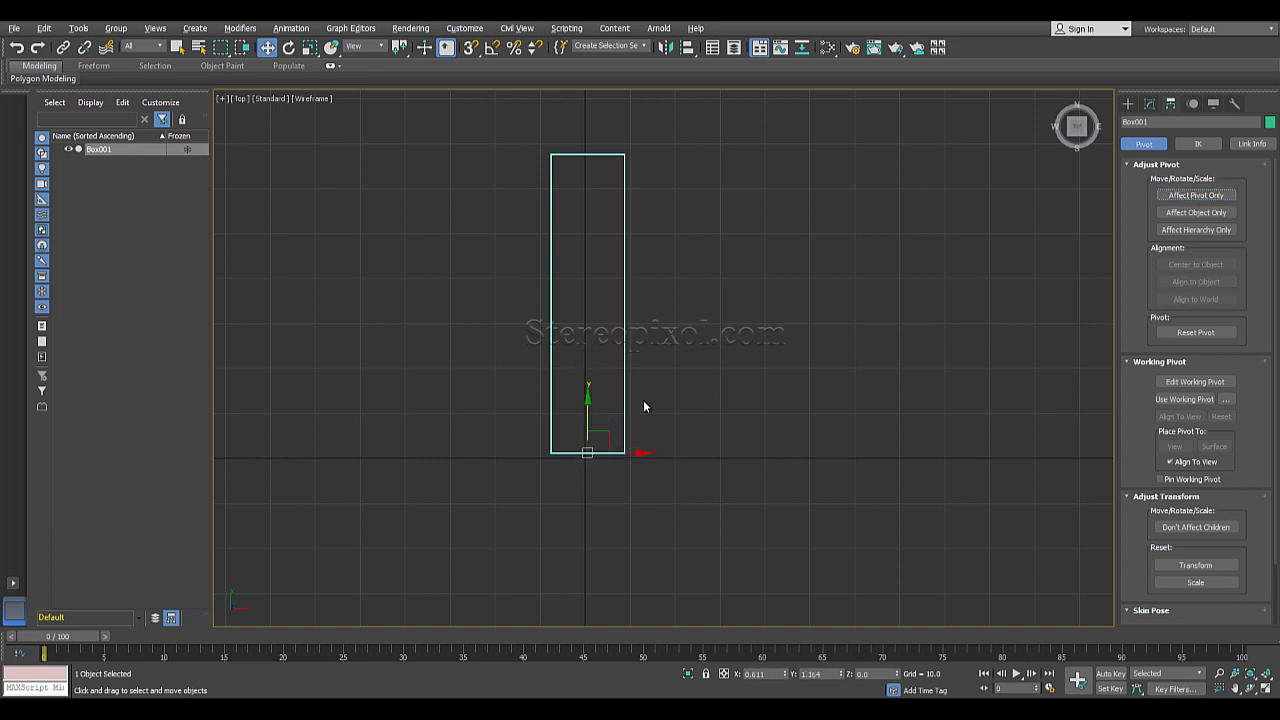
# - Return to four viewports and maximize the Perspective view
pyautogui.hotkey('alt', 'w')
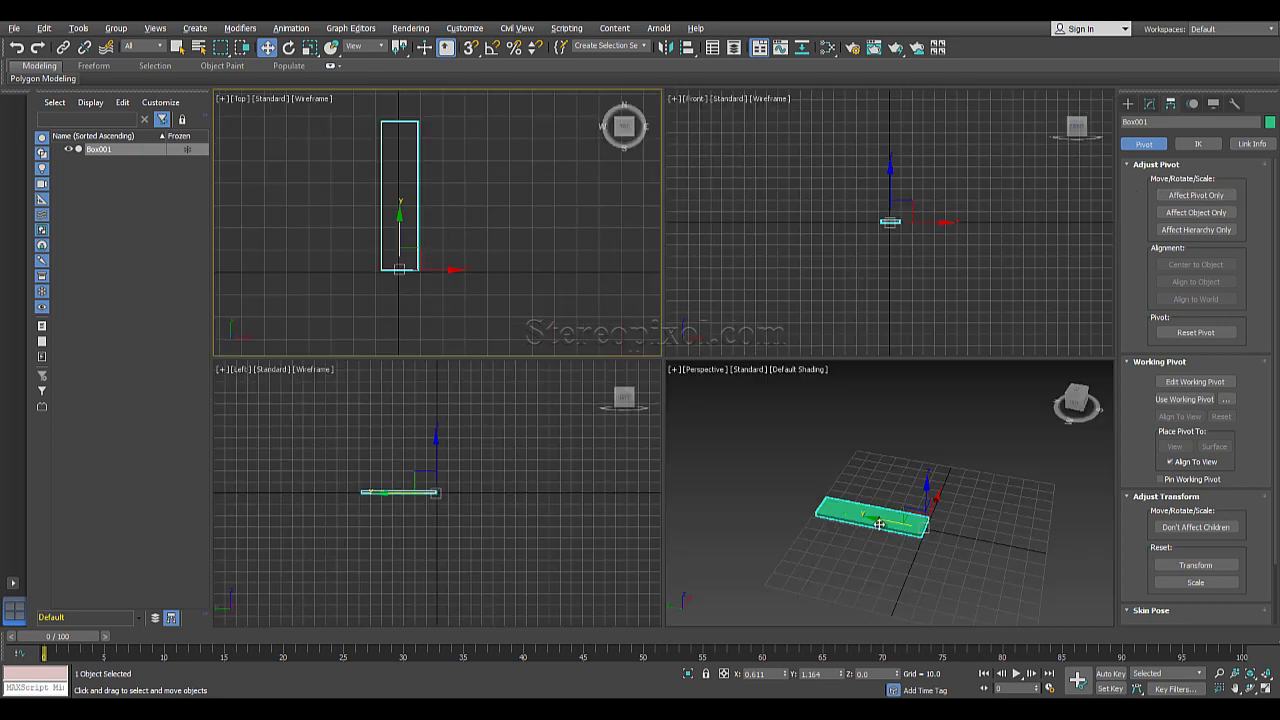
pyautogui.rightClick(861, 483)
pyautogui.hotkey('alt', 'w')
# - Open the Array dialog for the plank and move it aside so the plank stays visible
pyautogui.moveTo(814, 467); pyautogui.dragTo(759, 511, button='middle')
pyautogui.click(78, 28)
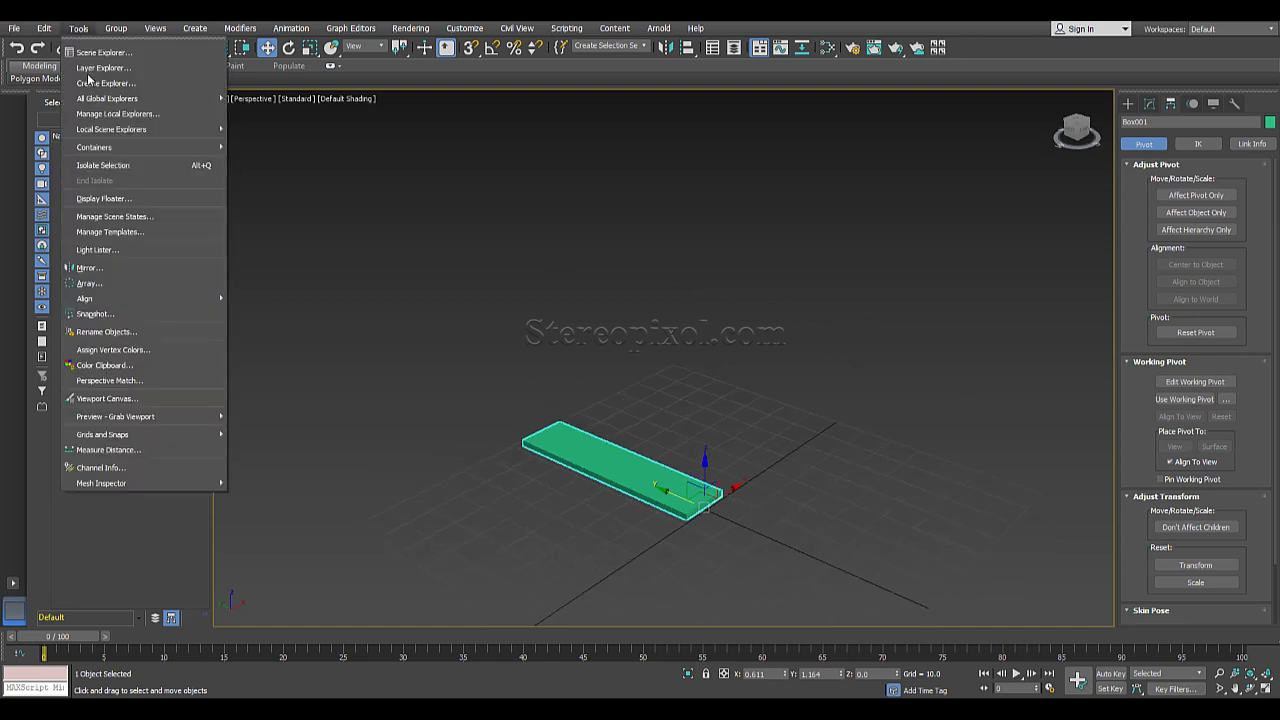
pyautogui.click(136, 287)
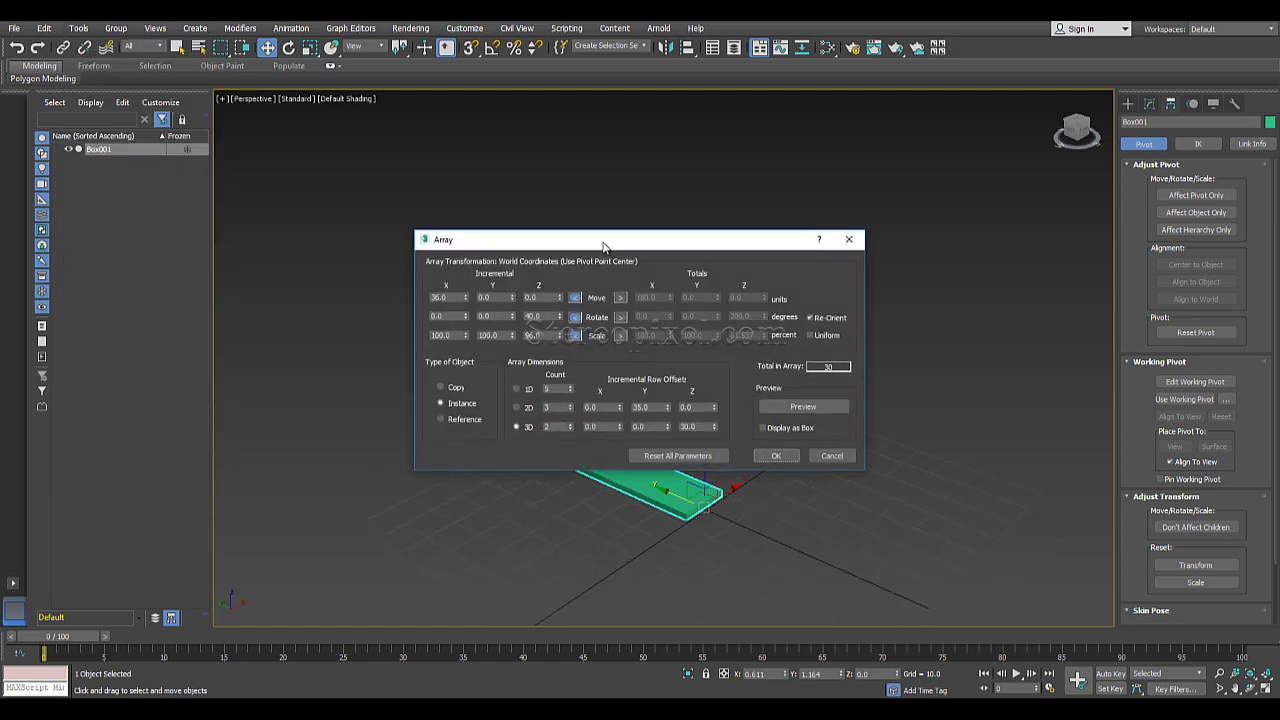
pyautogui.moveTo(560, 240); pyautogui.dragTo(997, 233)
pyautogui.moveTo(672, 433); pyautogui.dragTo(610, 478, button='middle')
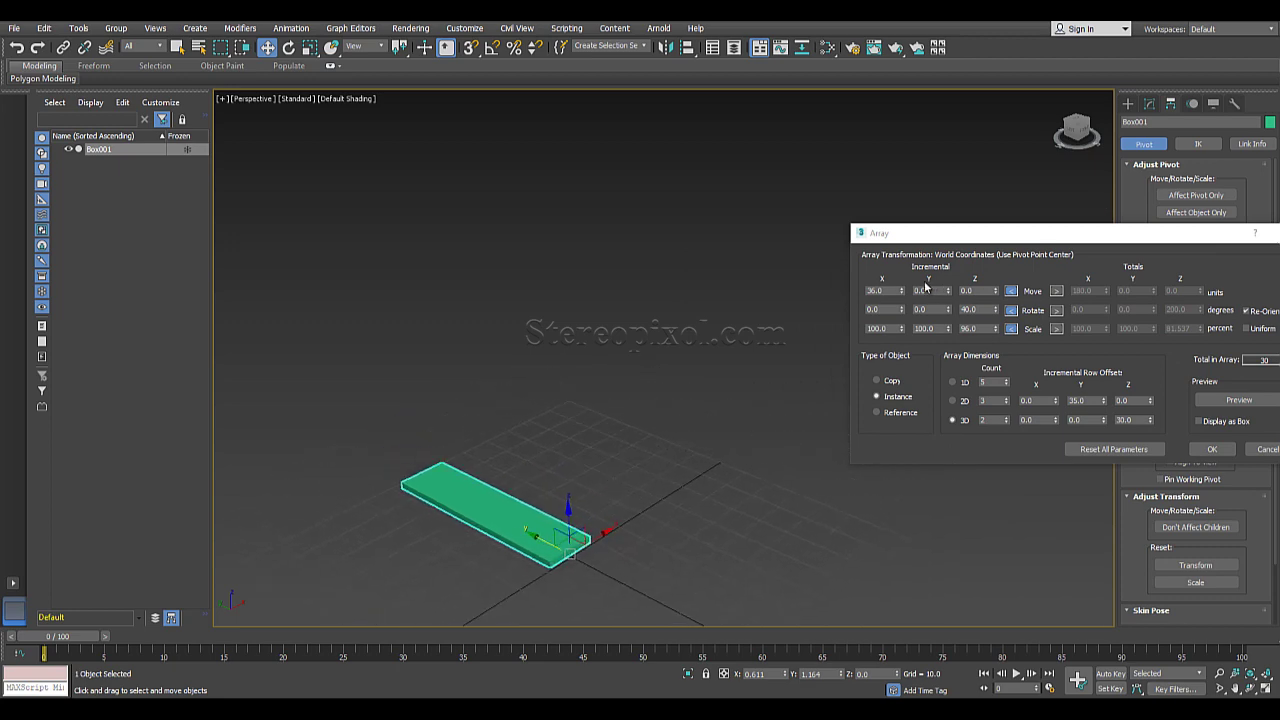
# - Zero the incremental X move and Z rotation, set Z scale to 100, and choose a 1D array
pyautogui.click(889, 289)
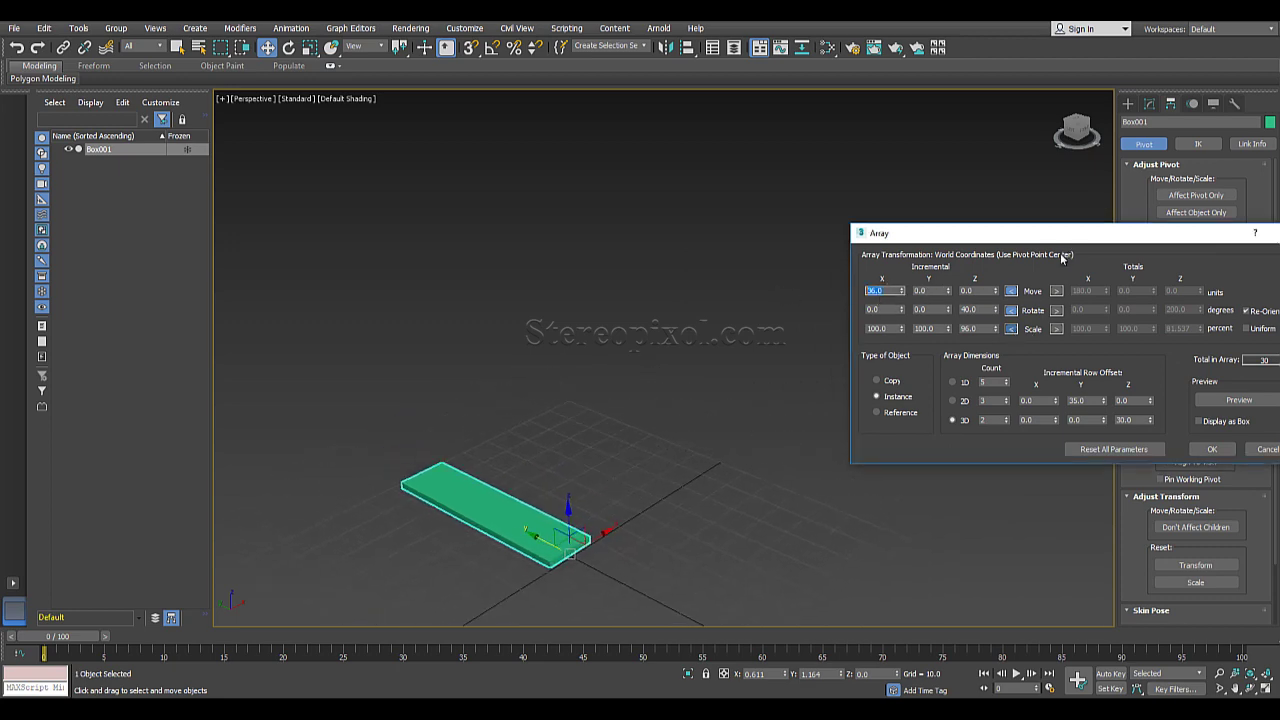
pyautogui.moveTo(1075, 240); pyautogui.dragTo(1011, 215)
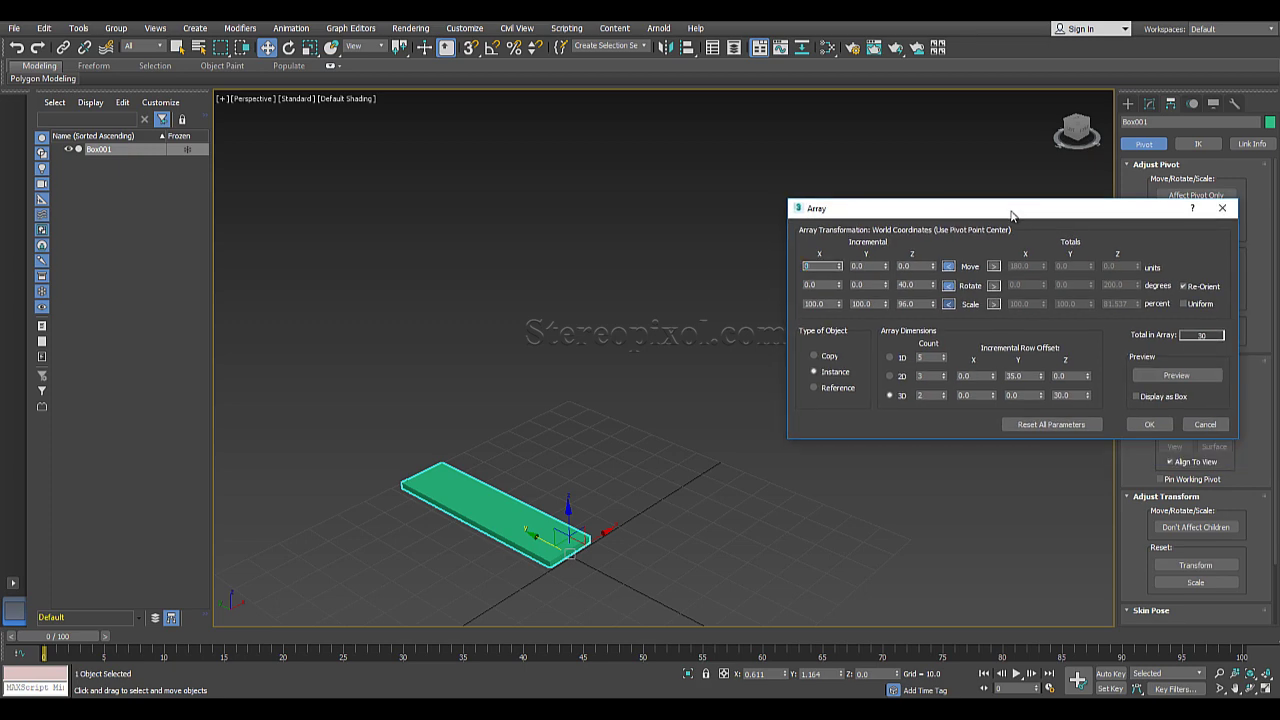
pyautogui.press('Tab')
pyautogui.press('Tab')
pyautogui.press('Tab')
pyautogui.press('Tab')
pyautogui.press('Tab')
pyautogui.press('Tab')
pyautogui.press('Tab')
pyautogui.press('Tab')
pyautogui.write('100')
pyautogui.press('Return')
pyautogui.doubleClick(1074, 396)
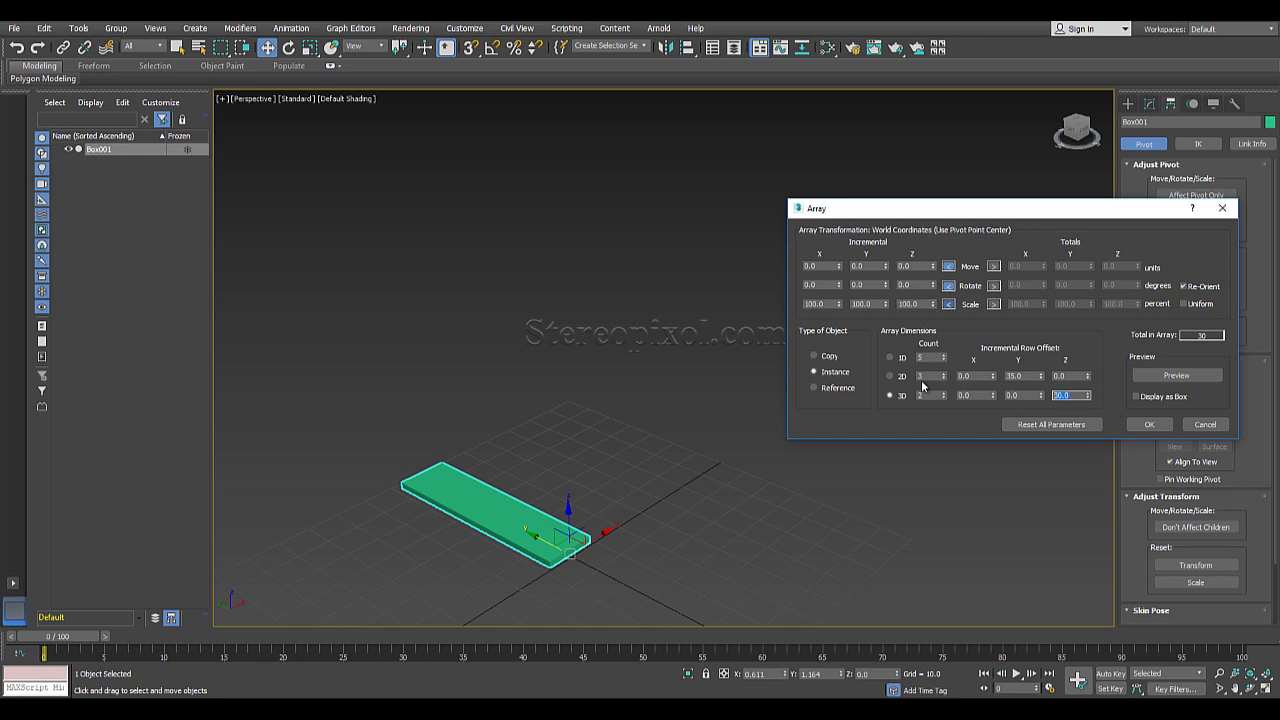
pyautogui.doubleClick(1020, 376)
pyautogui.click(890, 357)
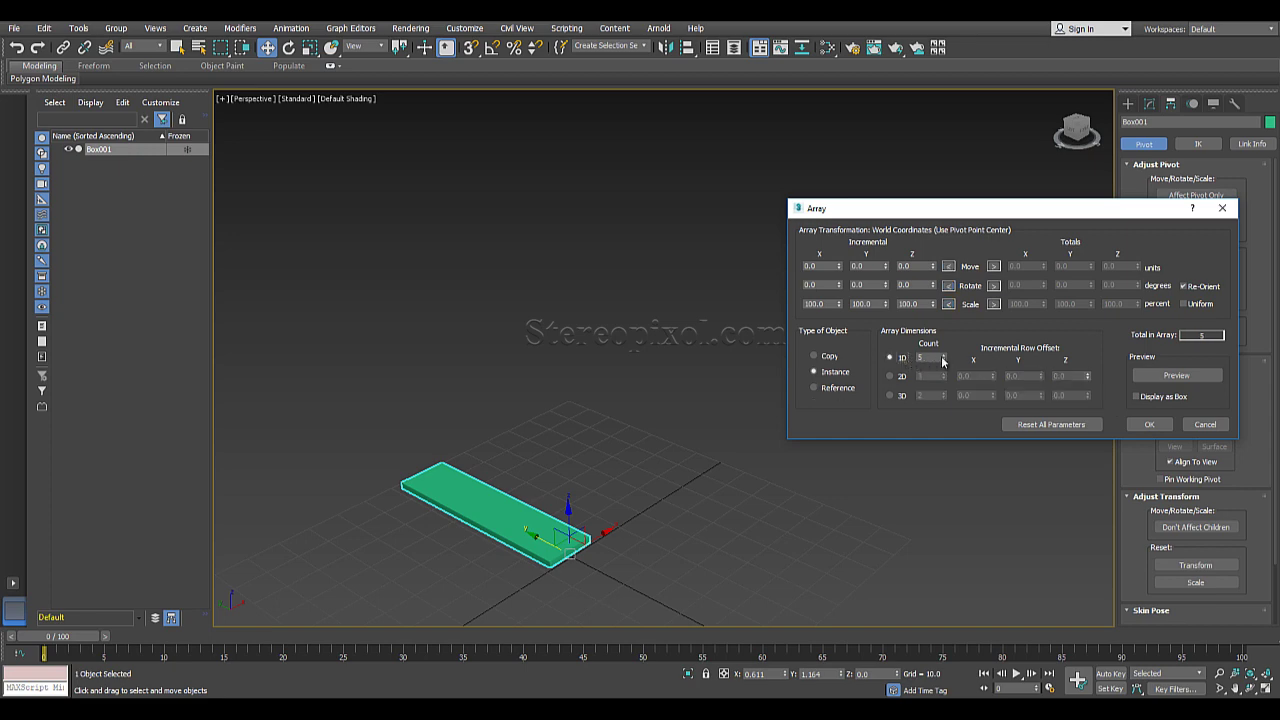
# - Set the 1D count to 10, preview the array, and switch Move to totals for the Z value
pyautogui.doubleClick(932, 357)
pyautogui.click(1030, 426)
pyautogui.click(1190, 380)
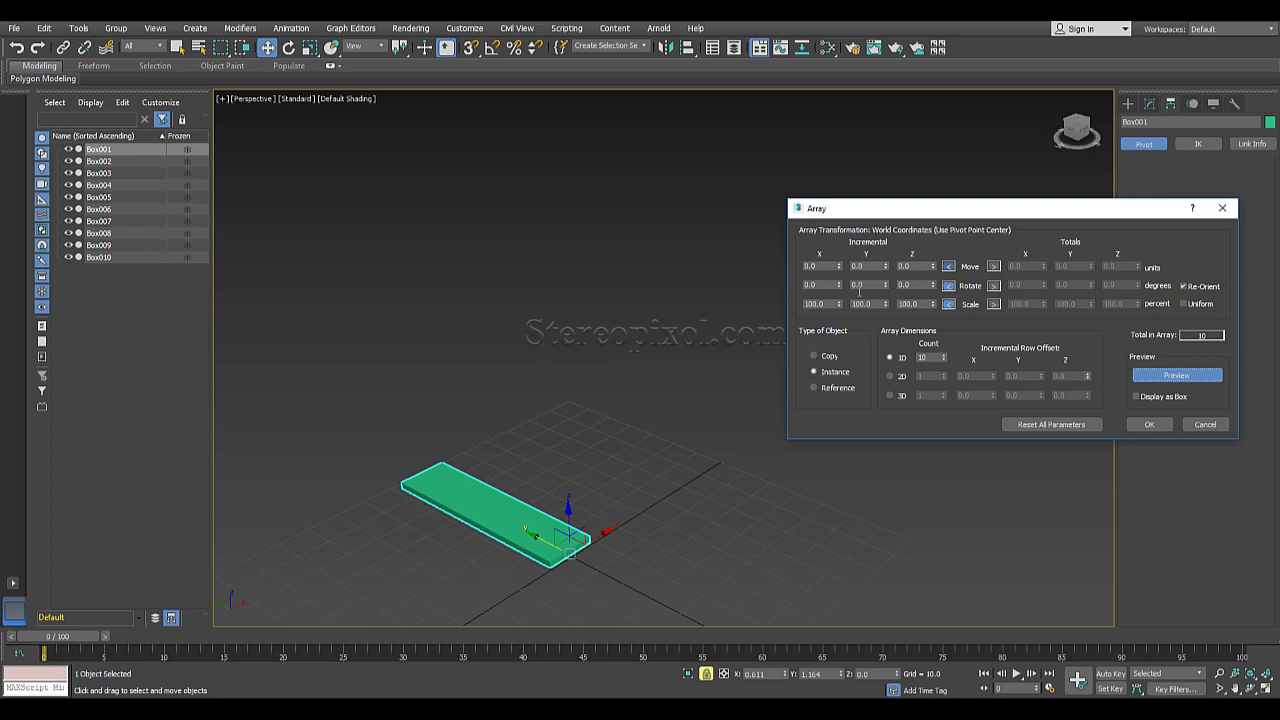
pyautogui.click(993, 267)
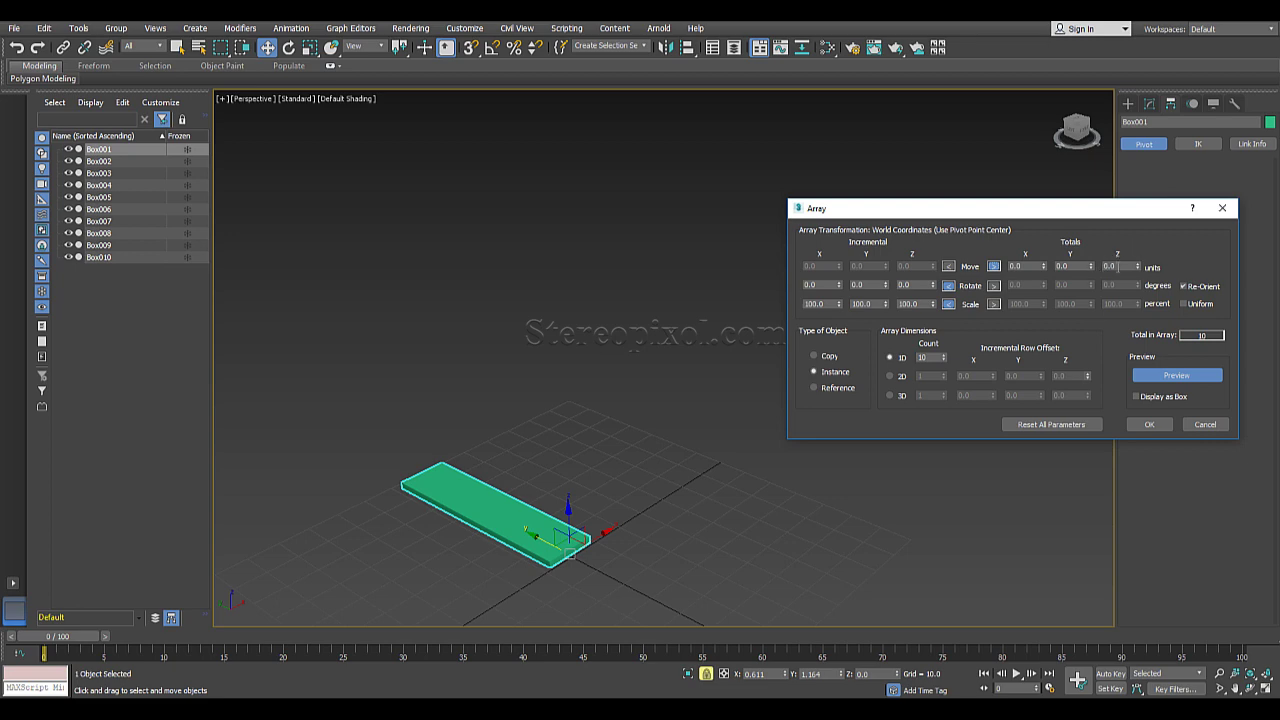
pyautogui.click(1125, 266)
# - Enter a total Z move of 100 and view the stacked planks from the front
pyautogui.write('100')
pyautogui.press('Return')
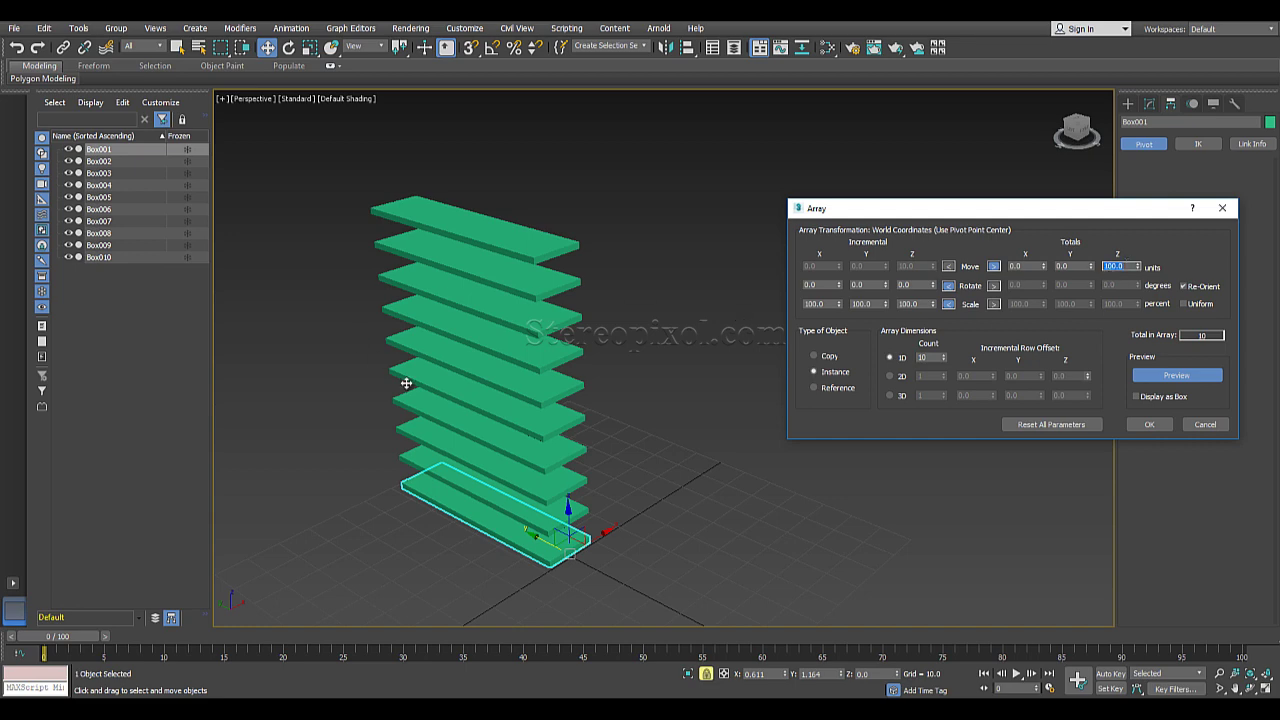
pyautogui.keyDown('alt'); pyautogui.moveTo(491, 475); pyautogui.dragTo(554, 456, button='middle'); pyautogui.keyUp('alt')
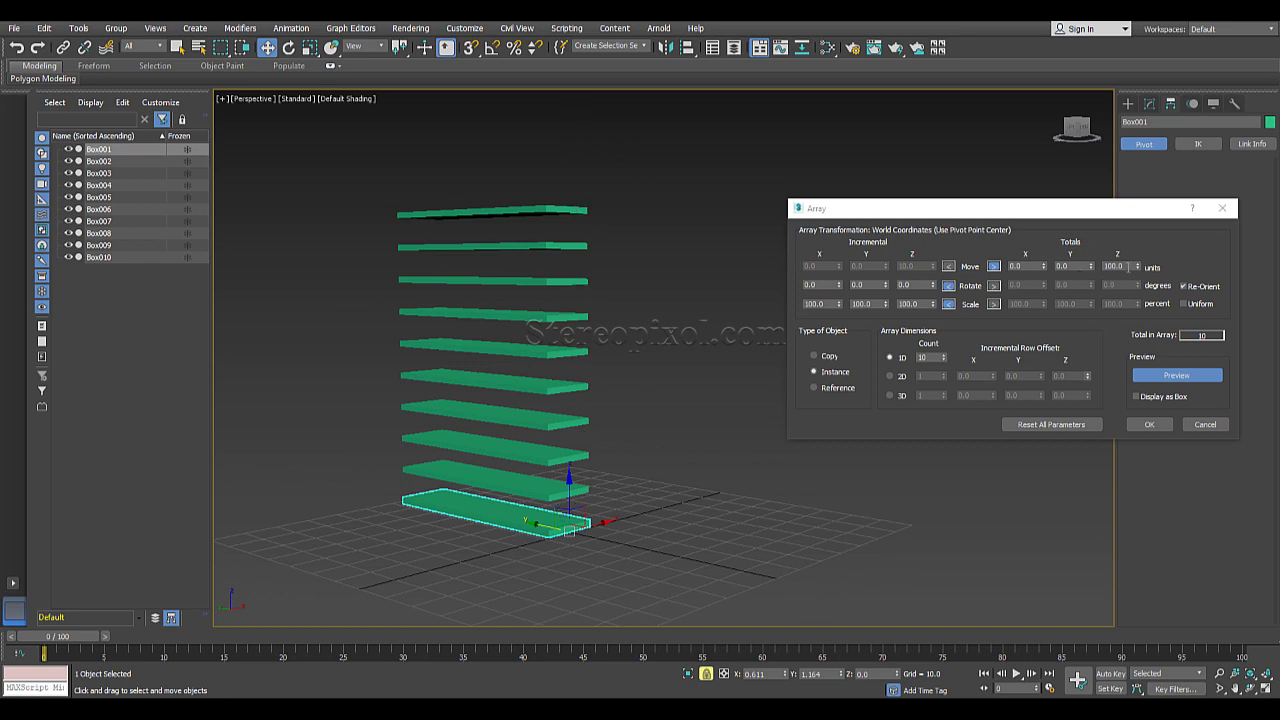
# - Reduce the total Z move to 80 and orbit around the tighter plank stack
pyautogui.doubleClick(1128, 266)
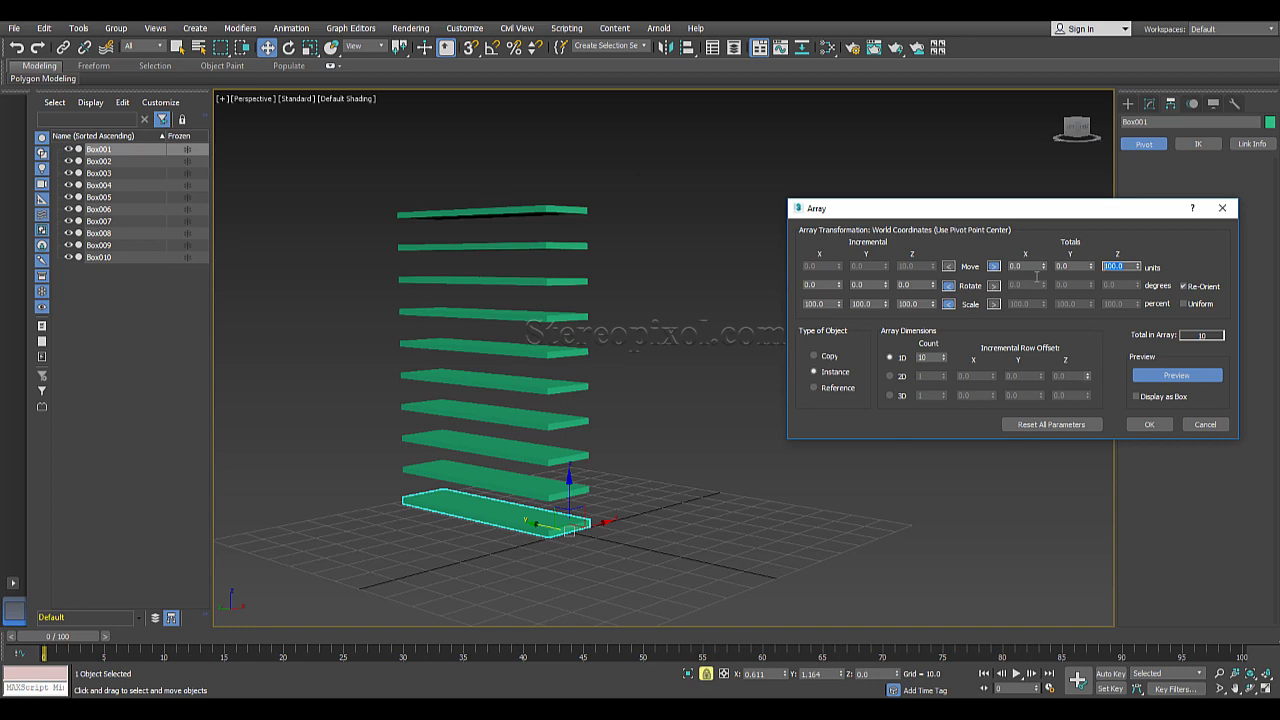
pyautogui.write('80')
pyautogui.press('Return')
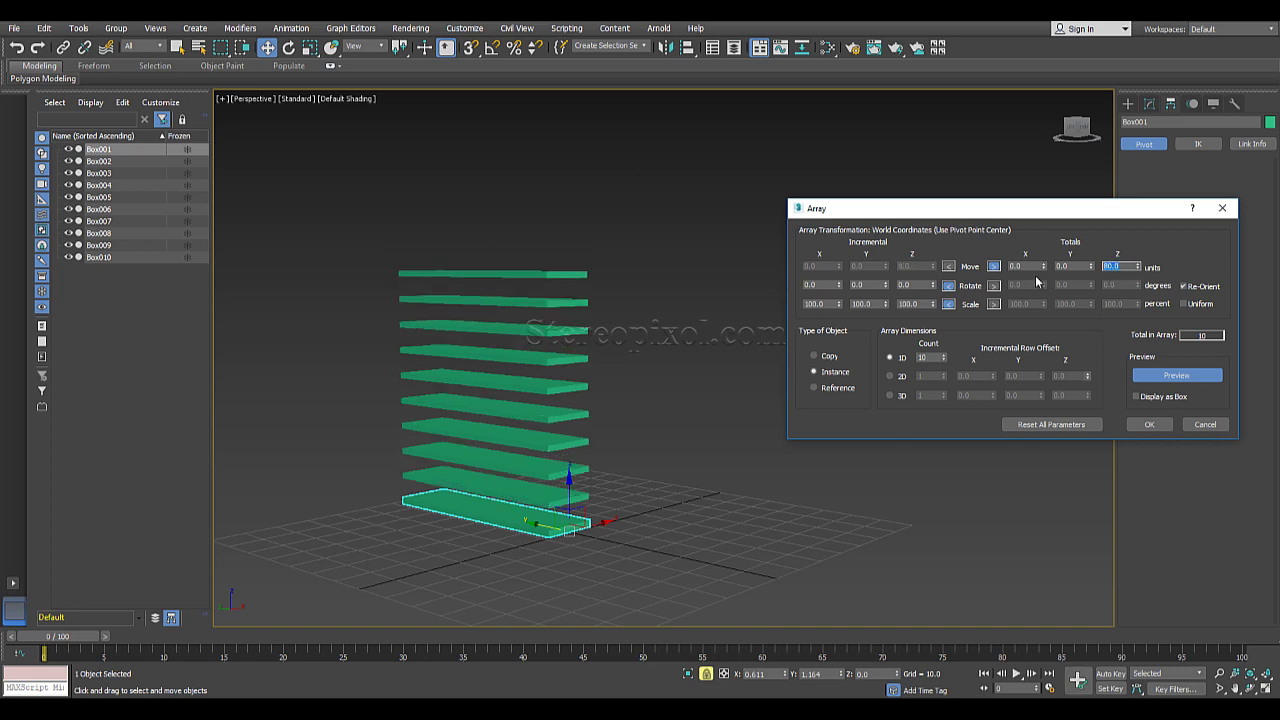
pyautogui.keyDown('alt'); pyautogui.moveTo(483, 430); pyautogui.dragTo(463, 451, button='middle'); pyautogui.keyUp('alt')
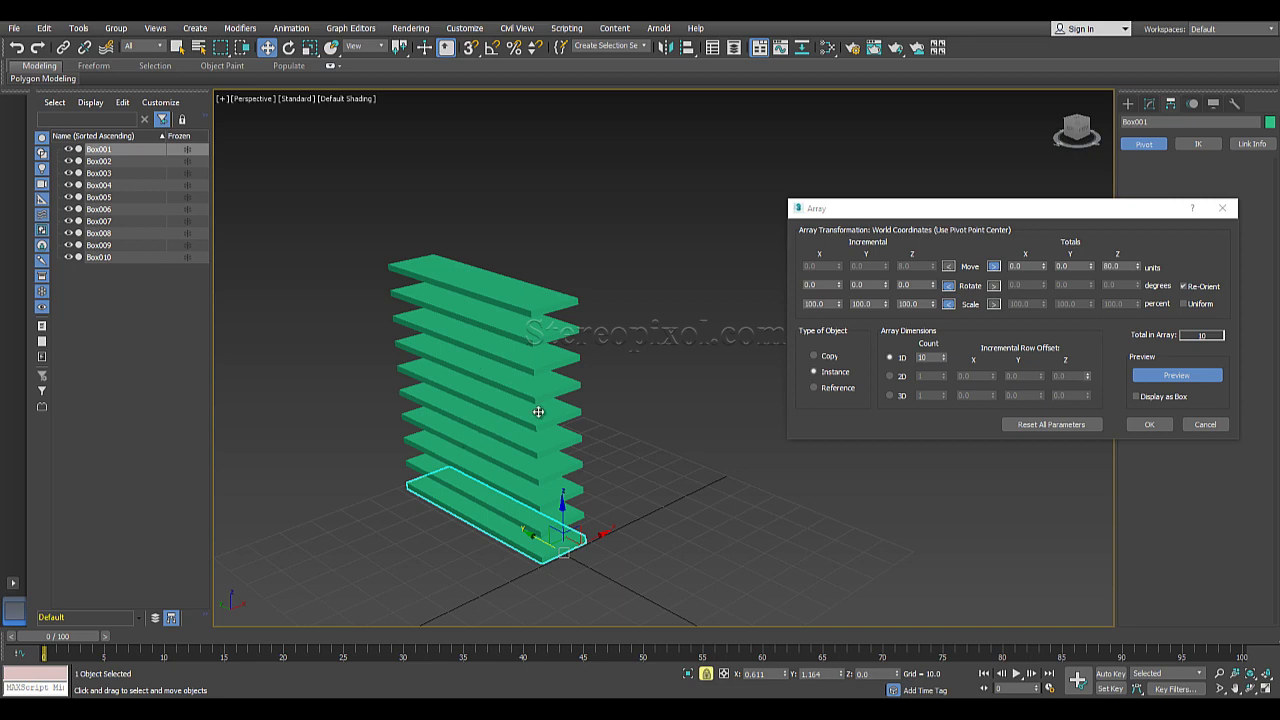
pyautogui.keyDown('alt'); pyautogui.moveTo(538, 411); pyautogui.dragTo(588, 407, button='middle'); pyautogui.keyUp('alt')
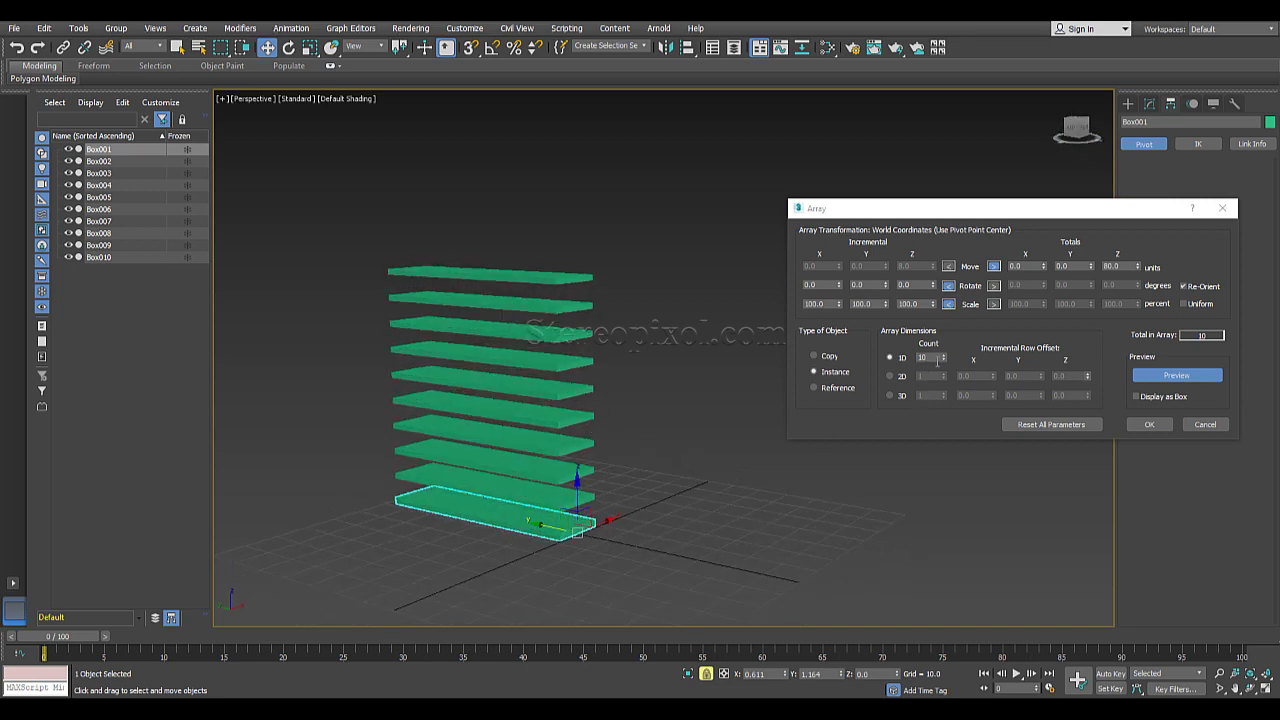
pyautogui.doubleClick(935, 358)
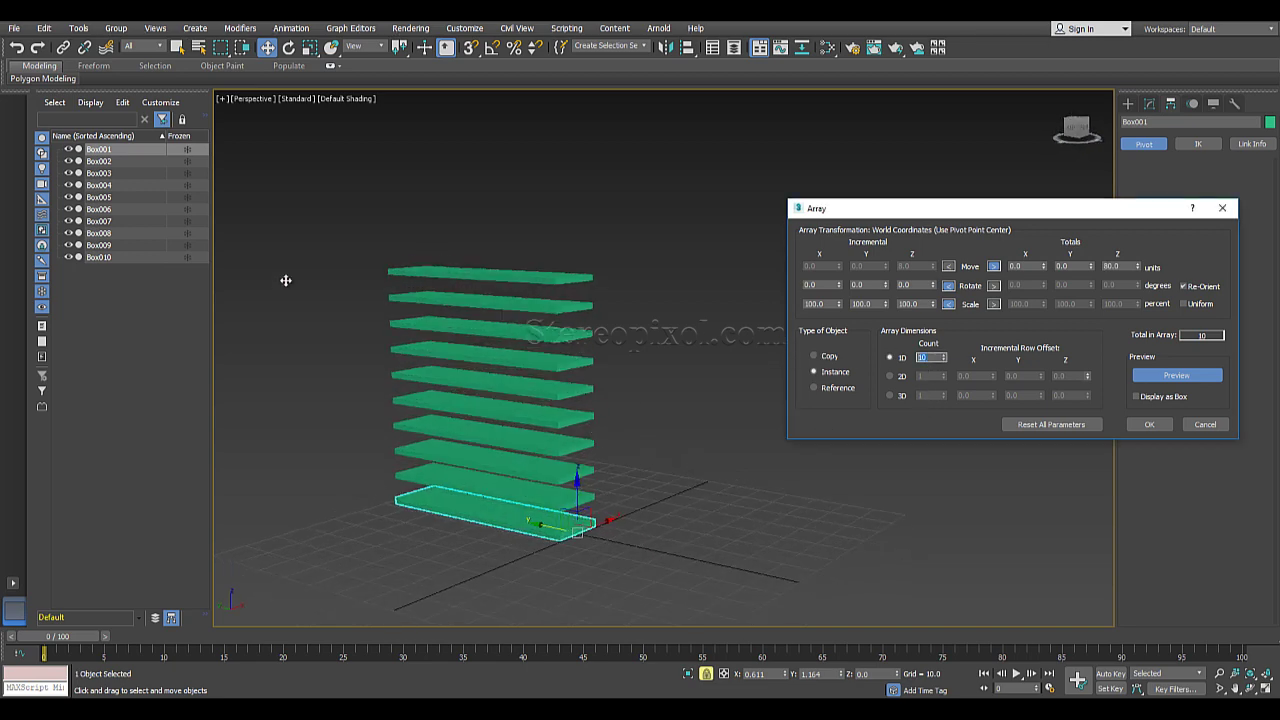
pyautogui.doubleClick(1112, 266)
pyautogui.moveTo(617, 484)
pyautogui.keyDown('alt'); pyautogui.mouseDown(button='middle')
pyautogui.moveTo(606, 491)
pyautogui.moveTo(626, 489)
pyautogui.mouseUp(button='middle'); pyautogui.keyUp('alt')
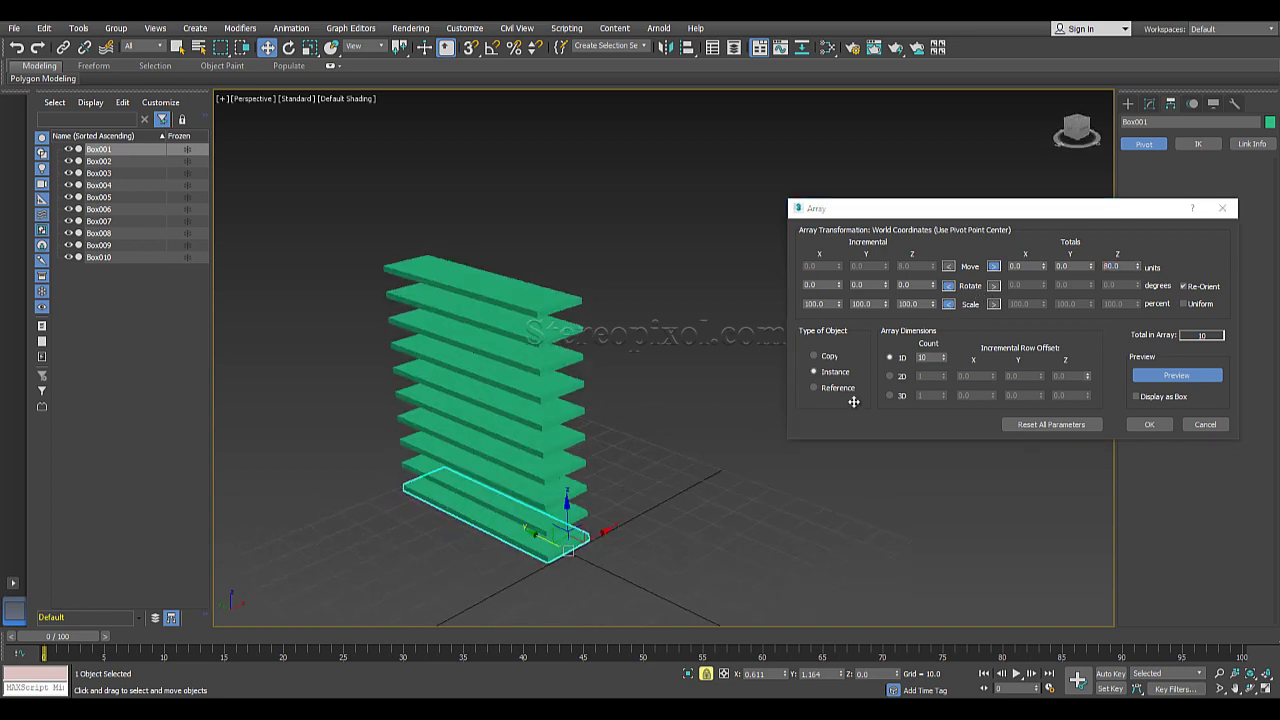
# - Switch Rotate to totals and give the array a full 360° Z rotation
pyautogui.click(995, 287)
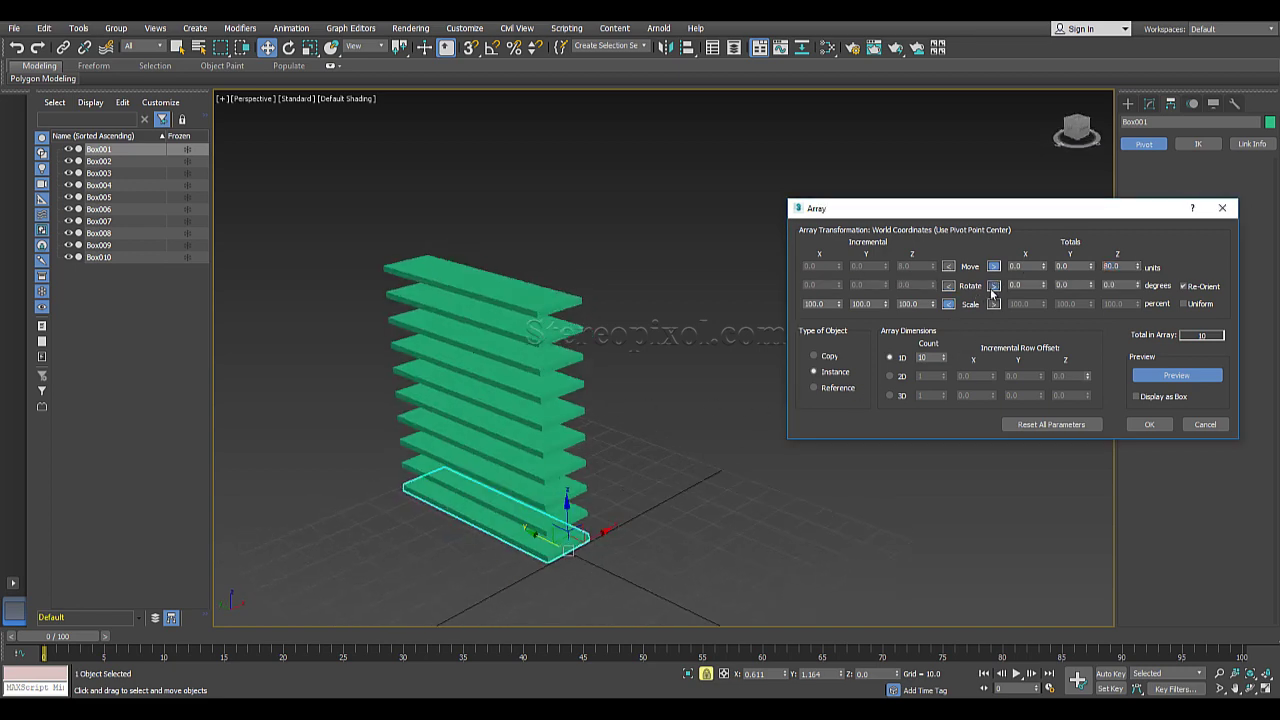
pyautogui.doubleClick(1112, 285)
pyautogui.write('360')
pyautogui.press('Return')
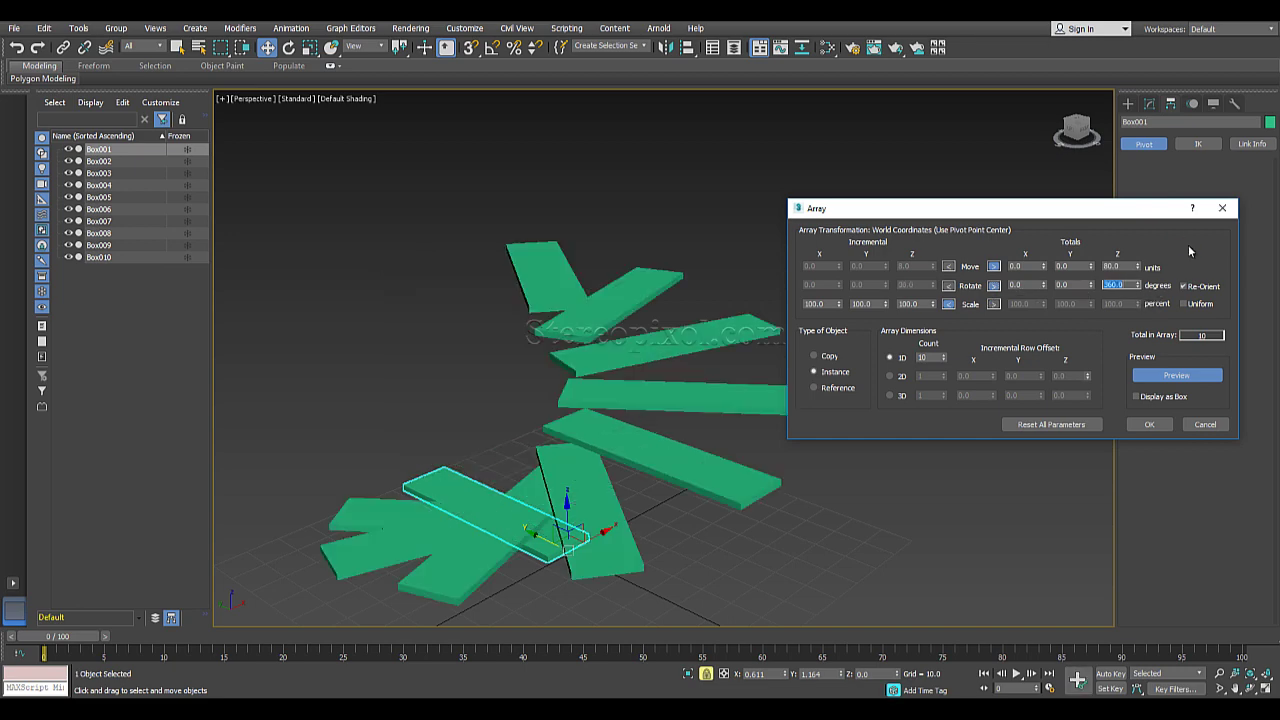
pyautogui.keyDown('alt'); pyautogui.moveTo(517, 466); pyautogui.dragTo(488, 484, button='middle'); pyautogui.keyUp('alt')
pyautogui.scroll(-5, 557, 480)
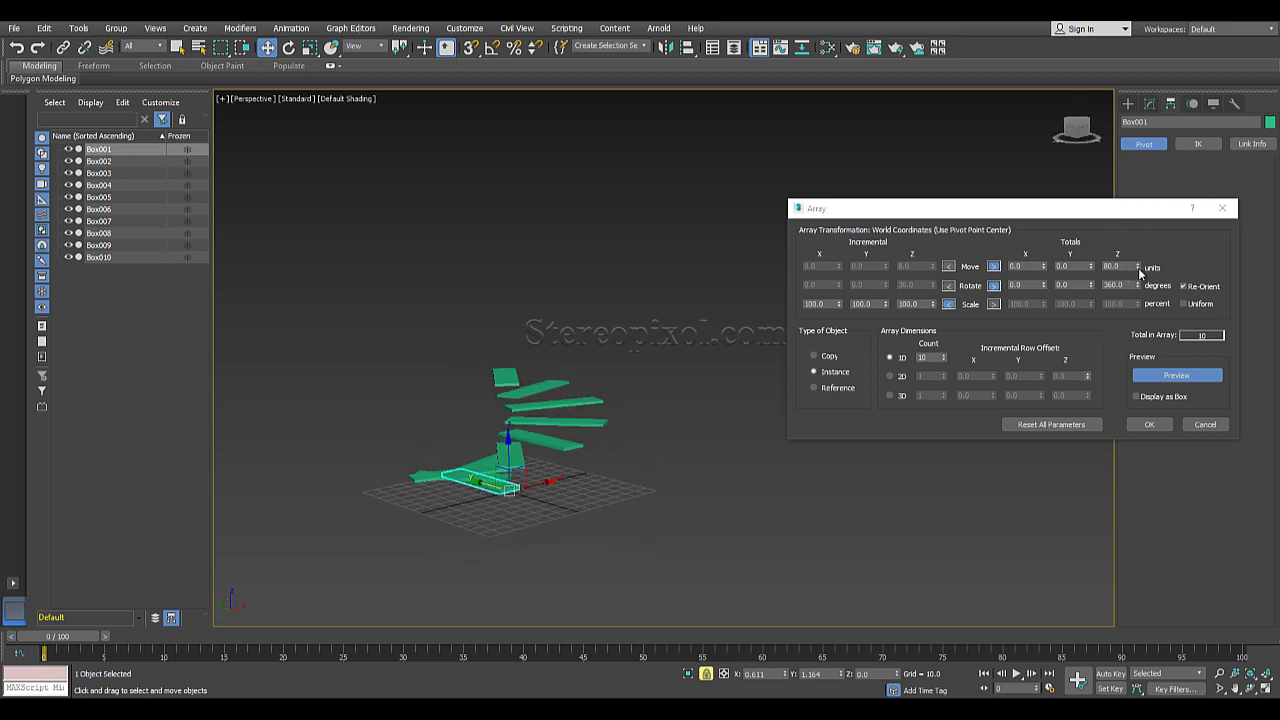
# - Raise the total Z move to 181 and the array count to 33
pyautogui.moveTo(1136, 267); pyautogui.dragTo(1129, 204)
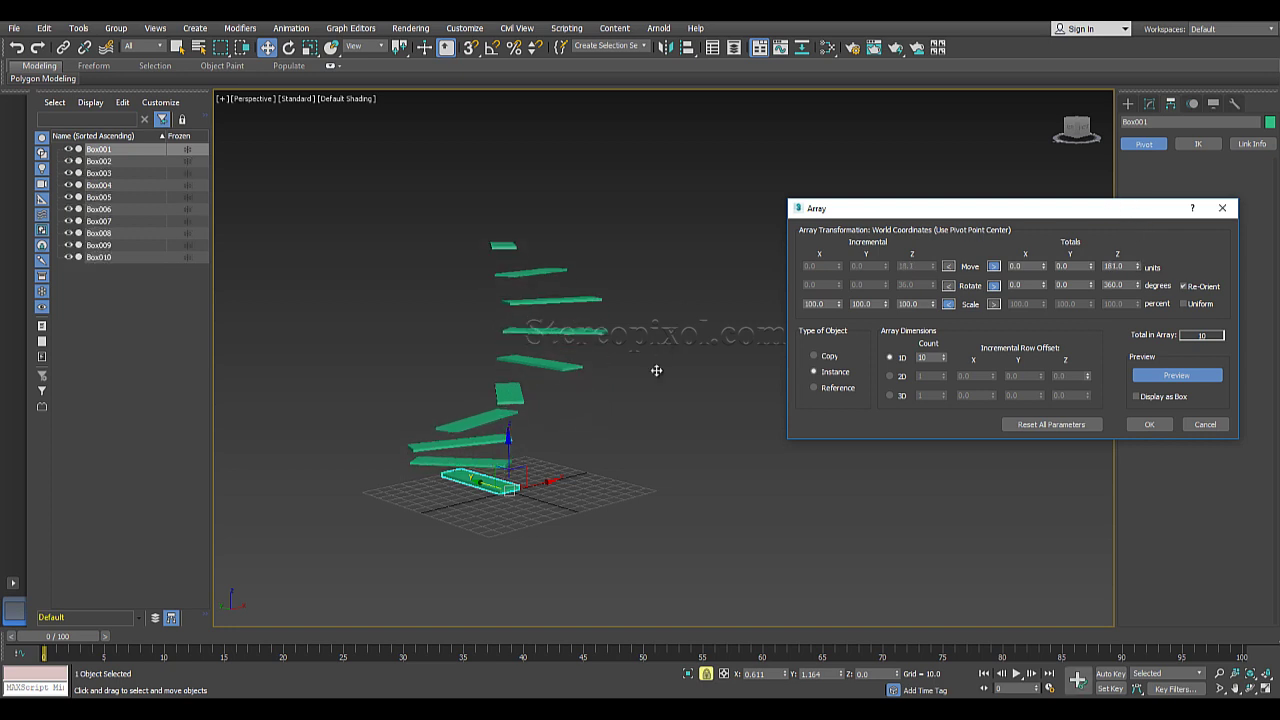
pyautogui.moveTo(654, 366)
pyautogui.keyDown('alt'); pyautogui.mouseDown(button='middle')
pyautogui.moveTo(767, 404)
pyautogui.moveTo(643, 423)
pyautogui.moveTo(648, 380)
pyautogui.mouseUp(button='middle'); pyautogui.keyUp('alt')
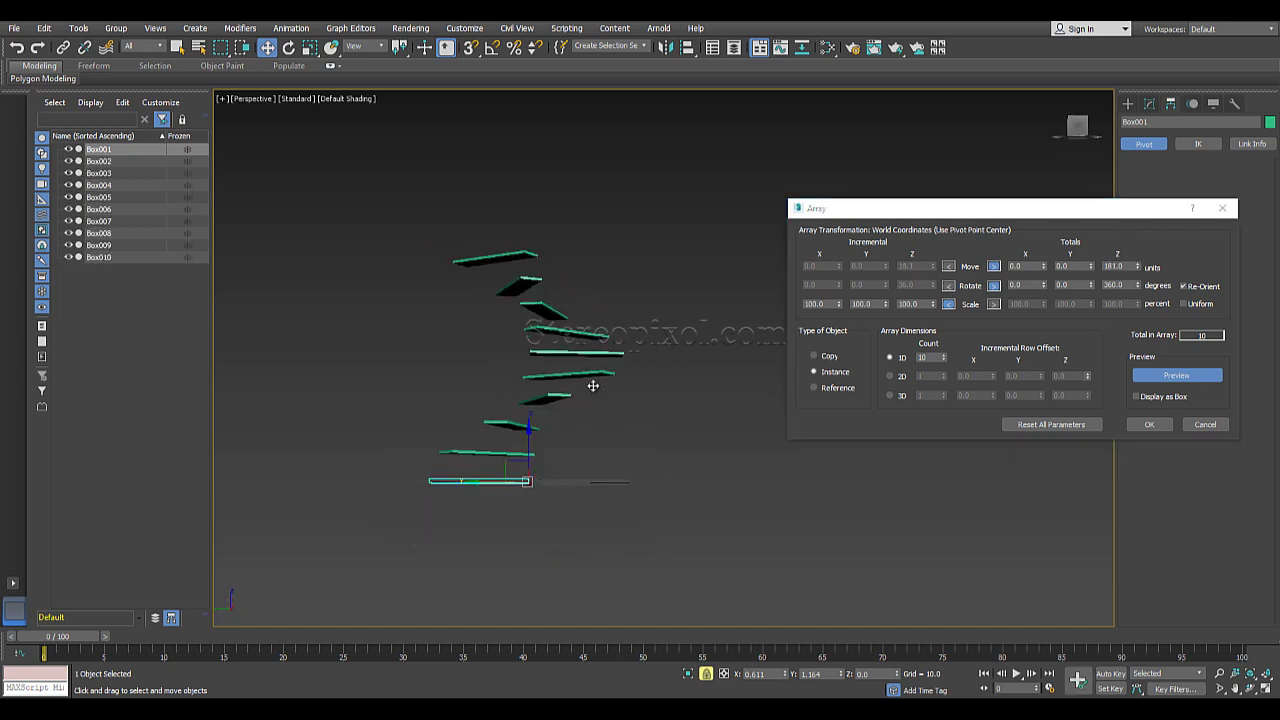
pyautogui.moveTo(943, 358); pyautogui.dragTo(942, 340)
pyautogui.keyDown('alt'); pyautogui.moveTo(585, 505); pyautogui.dragTo(621, 412, button='middle'); pyautogui.keyUp('alt')
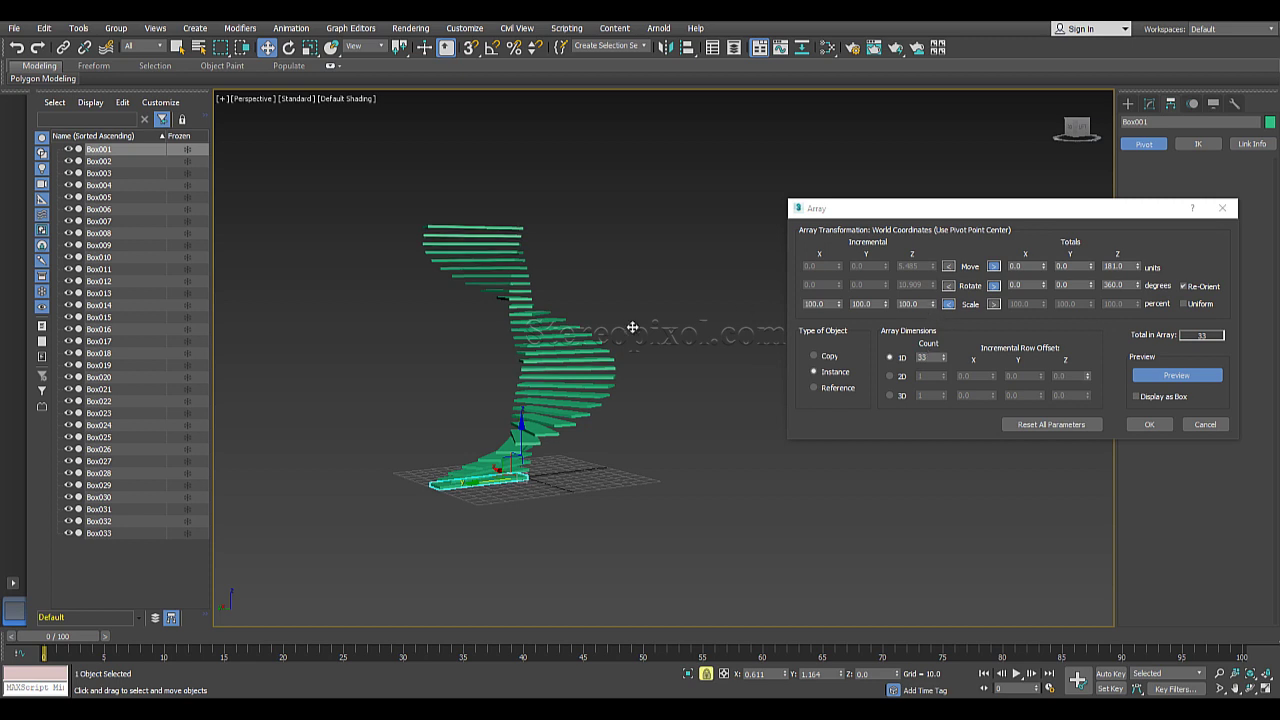
# - Try a smaller Z scale for the steps, inspect the spiral preview, then turn the preview off
pyautogui.keyDown('alt'); pyautogui.moveTo(633, 330); pyautogui.dragTo(615, 400, button='middle'); pyautogui.keyUp('alt')
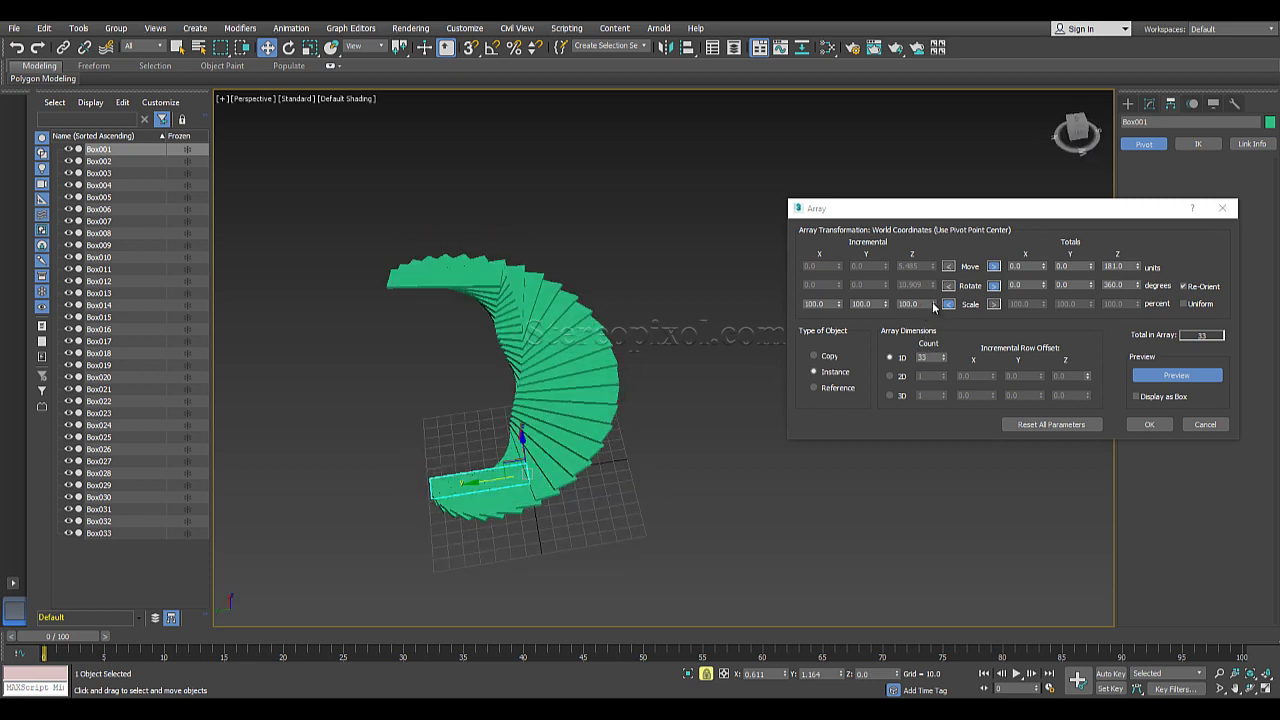
pyautogui.moveTo(933, 307); pyautogui.dragTo(933, 318)
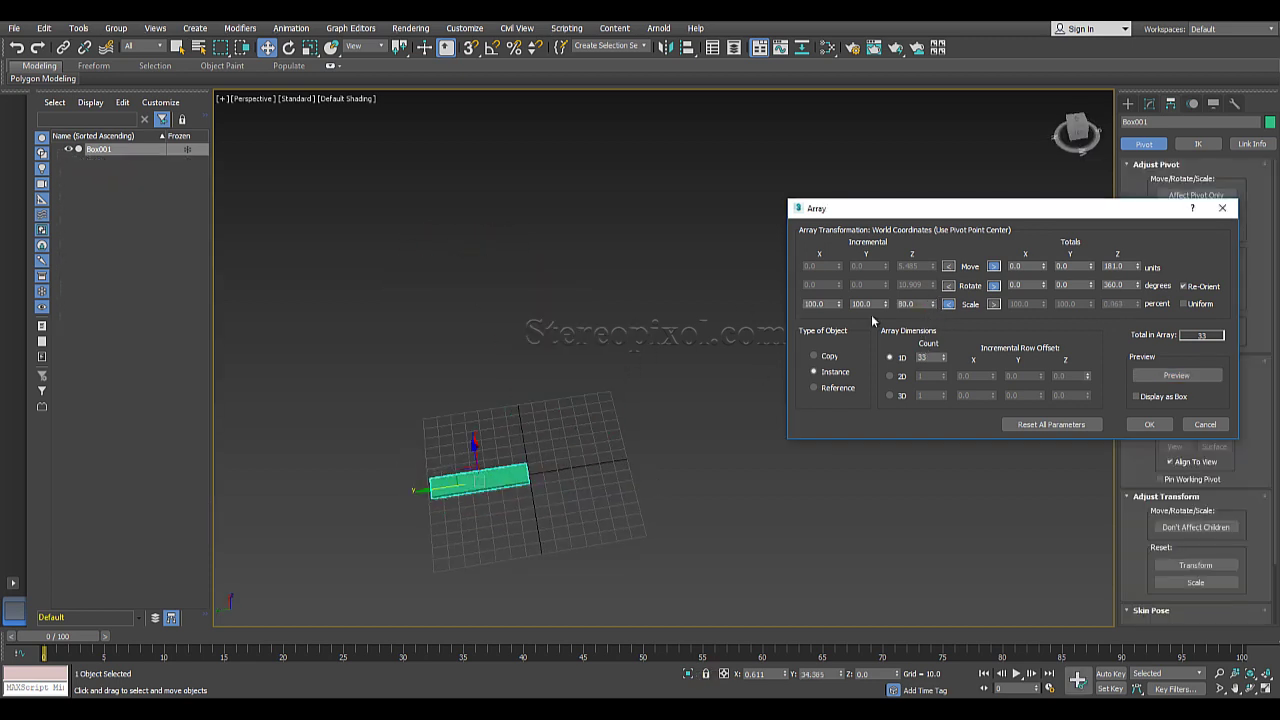
pyautogui.doubleClick(919, 308)
pyautogui.click(1176, 375)
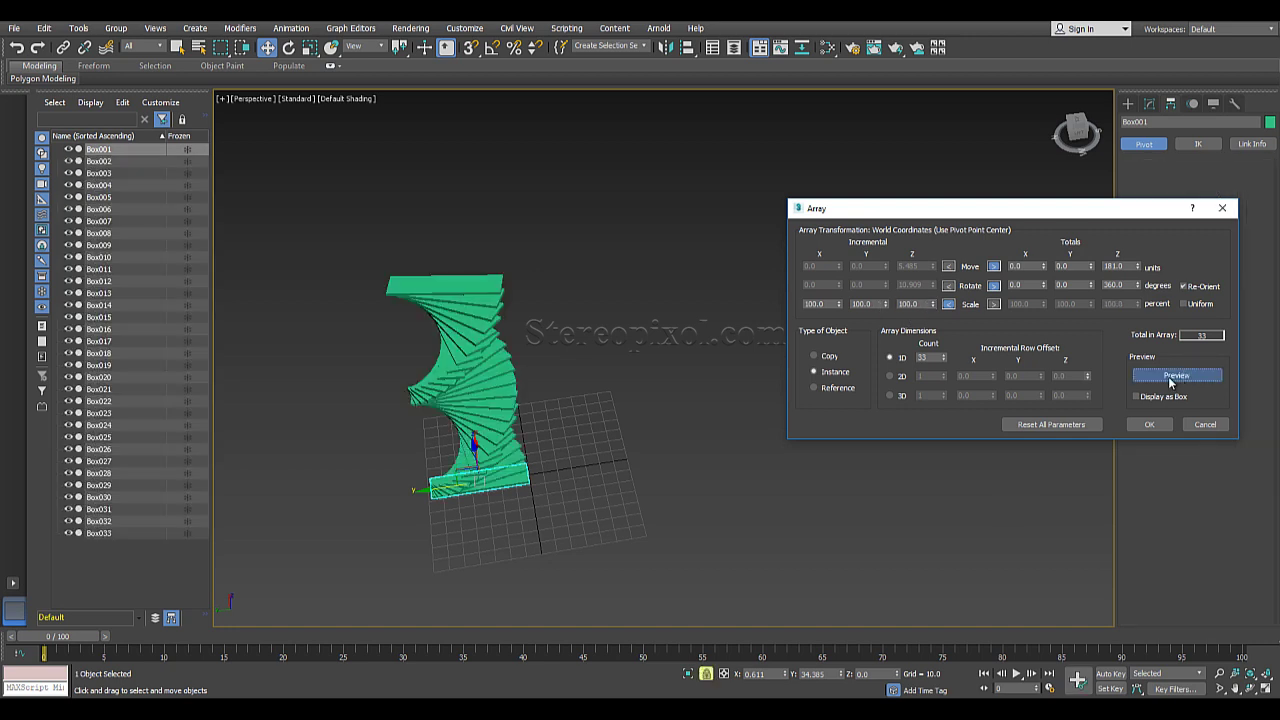
pyautogui.keyDown('alt'); pyautogui.moveTo(554, 503); pyautogui.dragTo(615, 460, button='middle'); pyautogui.keyUp('alt')
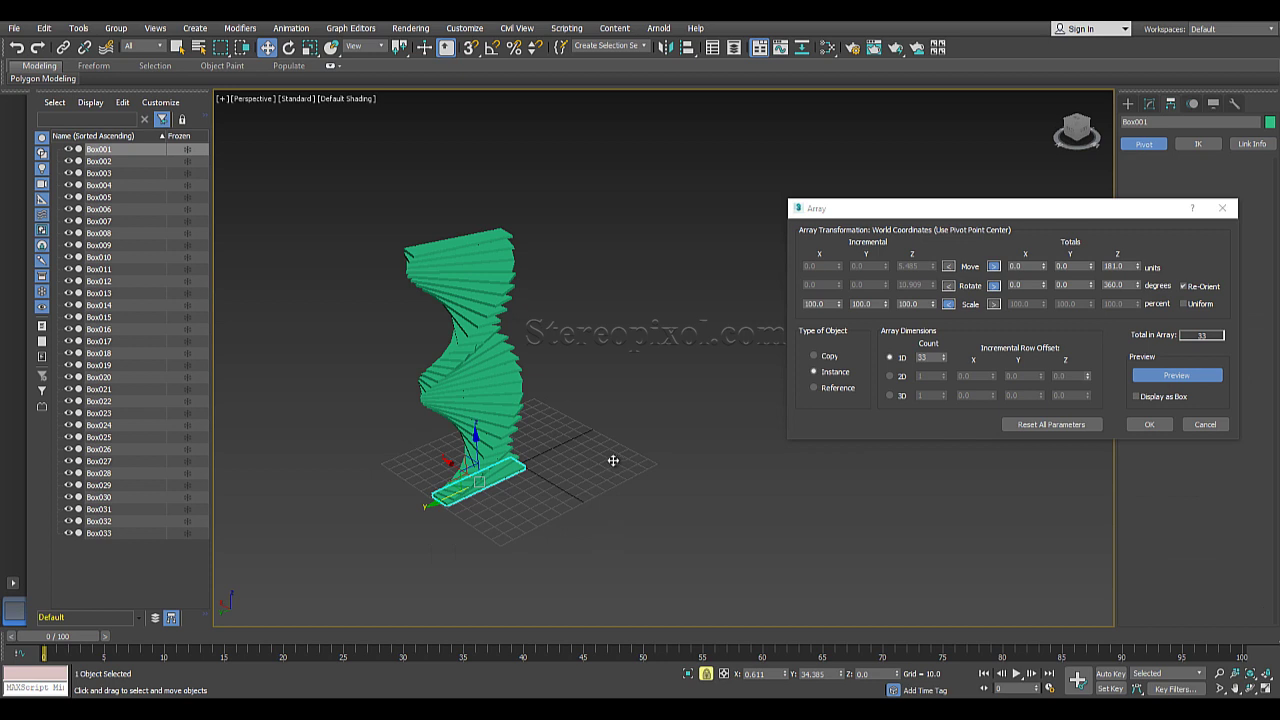
pyautogui.keyDown('alt'); pyautogui.moveTo(583, 497); pyautogui.dragTo(547, 506, button='middle'); pyautogui.keyUp('alt')
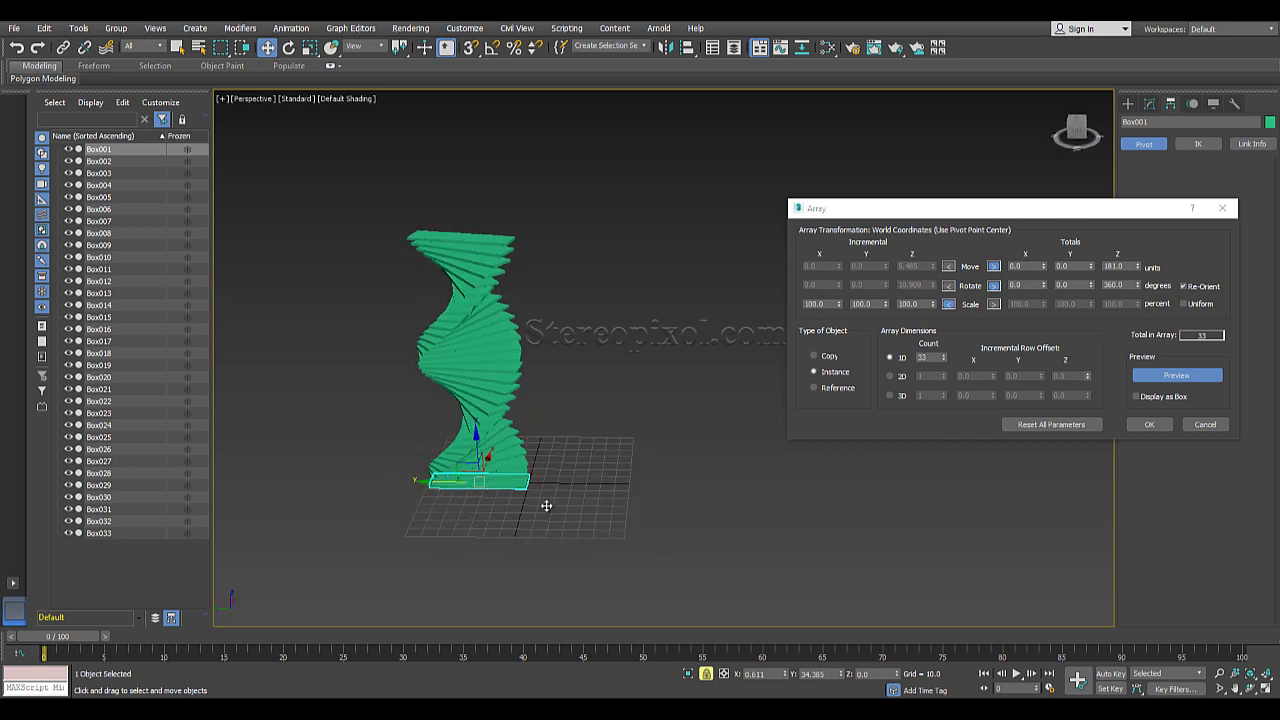
pyautogui.click(1176, 375)
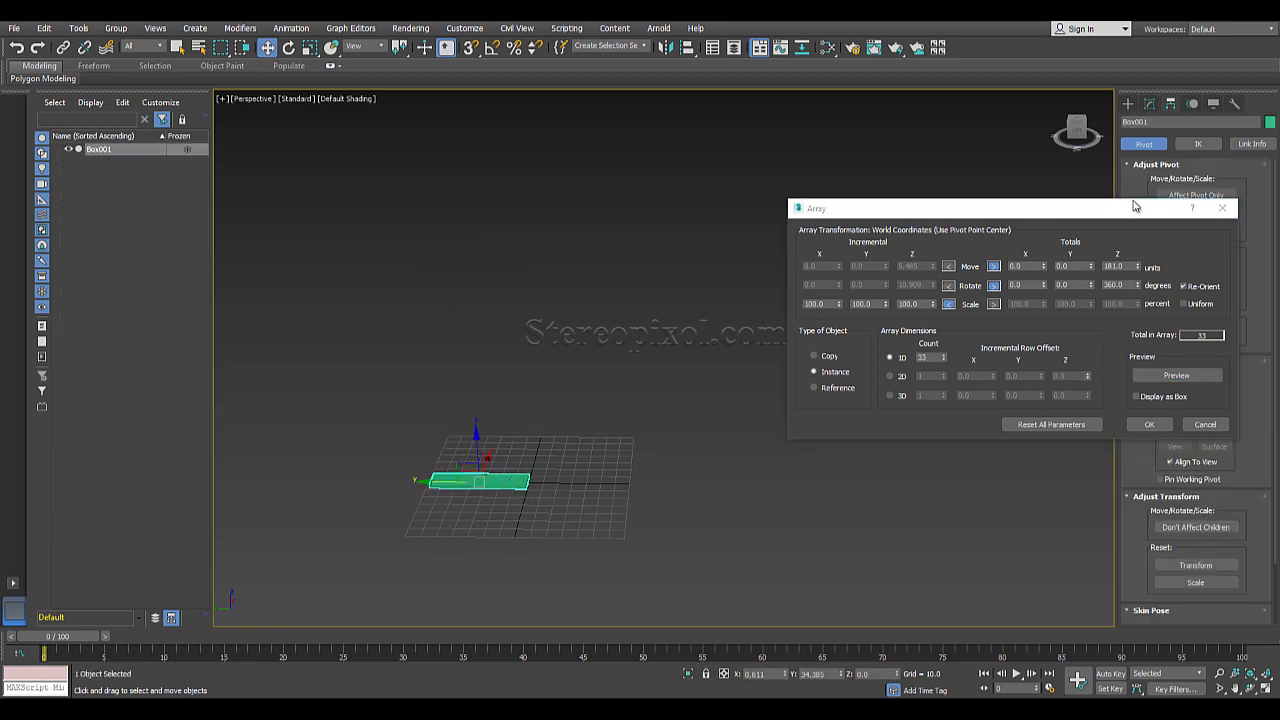
# - Move Box001's pivot to the box's right end using Affect Pivot Only
pyautogui.moveTo(1162, 211); pyautogui.dragTo(1156, 281)
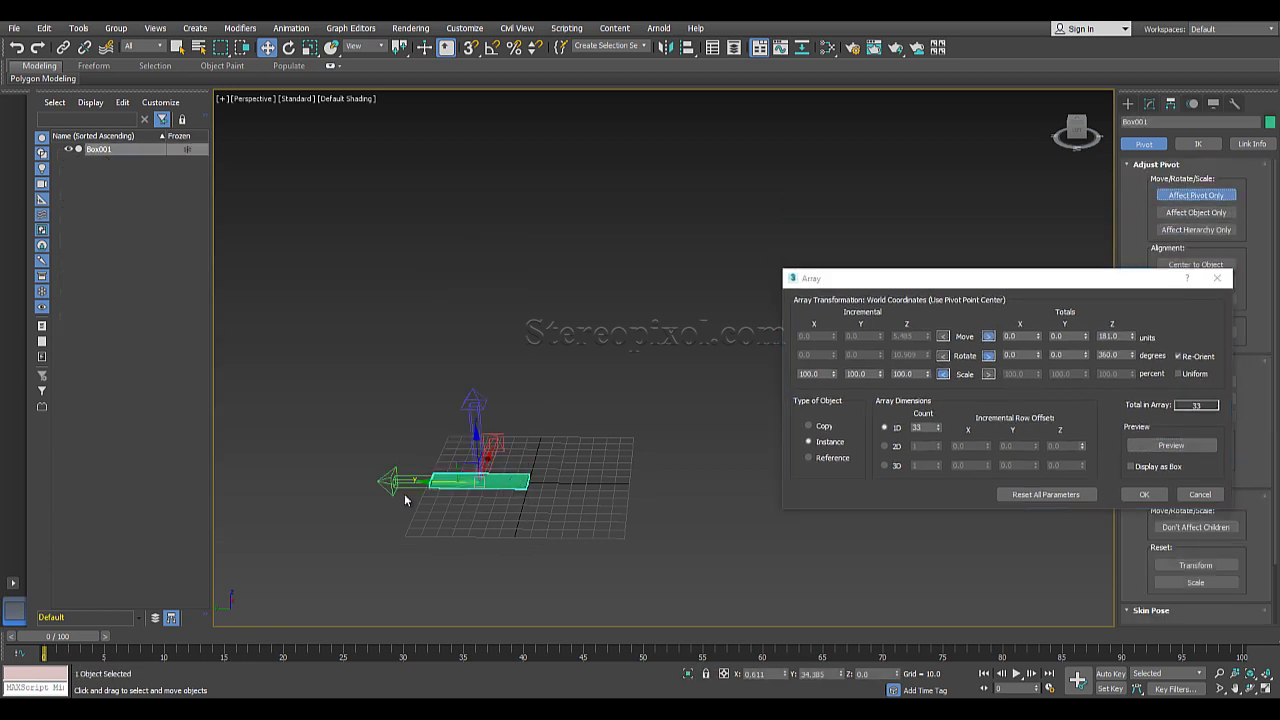
pyautogui.moveTo(433, 483); pyautogui.dragTo(480, 482)
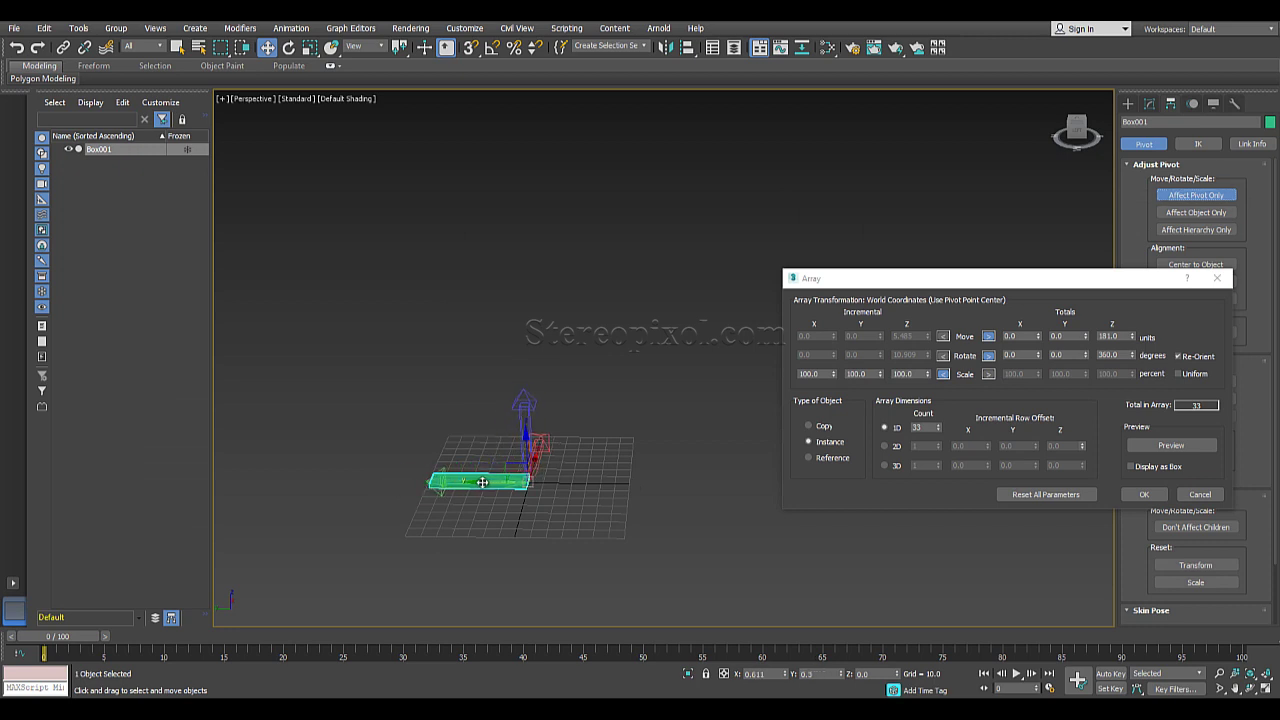
pyautogui.click(1184, 195)
# - Preview the 33-step spiral with each step's Y scale tapered to 97%
pyautogui.click(1142, 446)
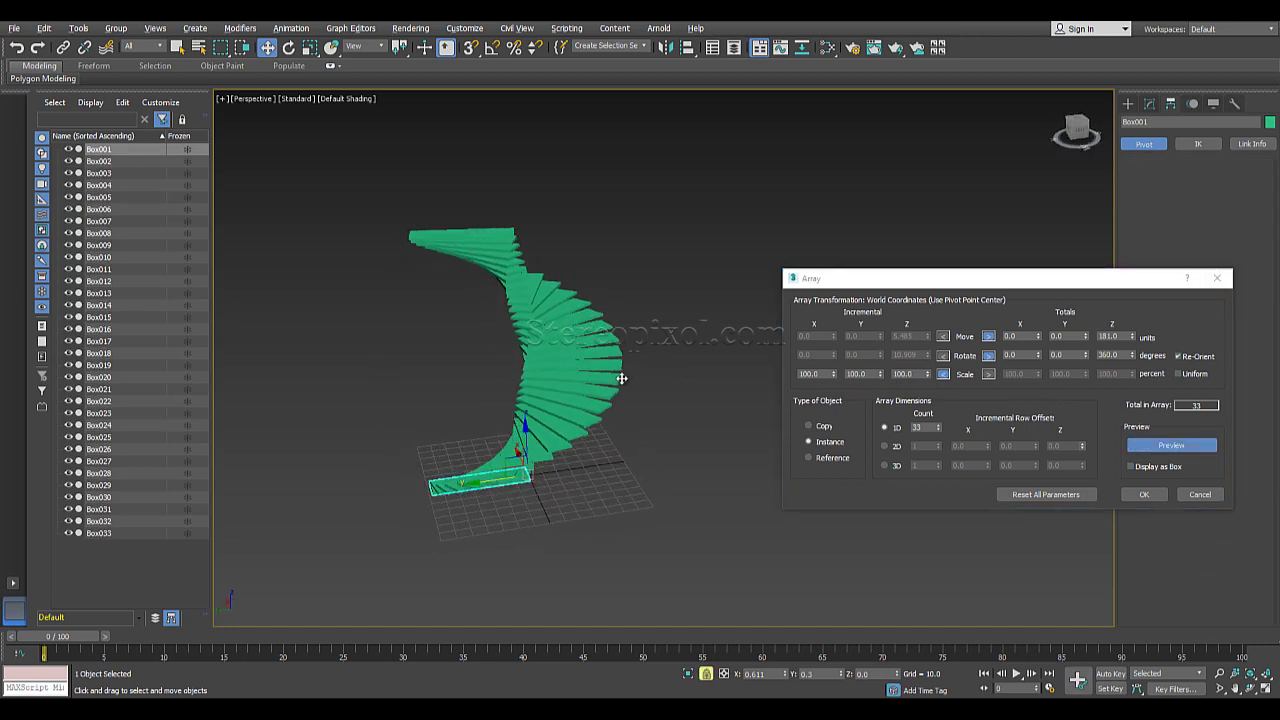
pyautogui.keyDown('alt'); pyautogui.moveTo(622, 379); pyautogui.dragTo(574, 406, button='middle'); pyautogui.keyUp('alt')
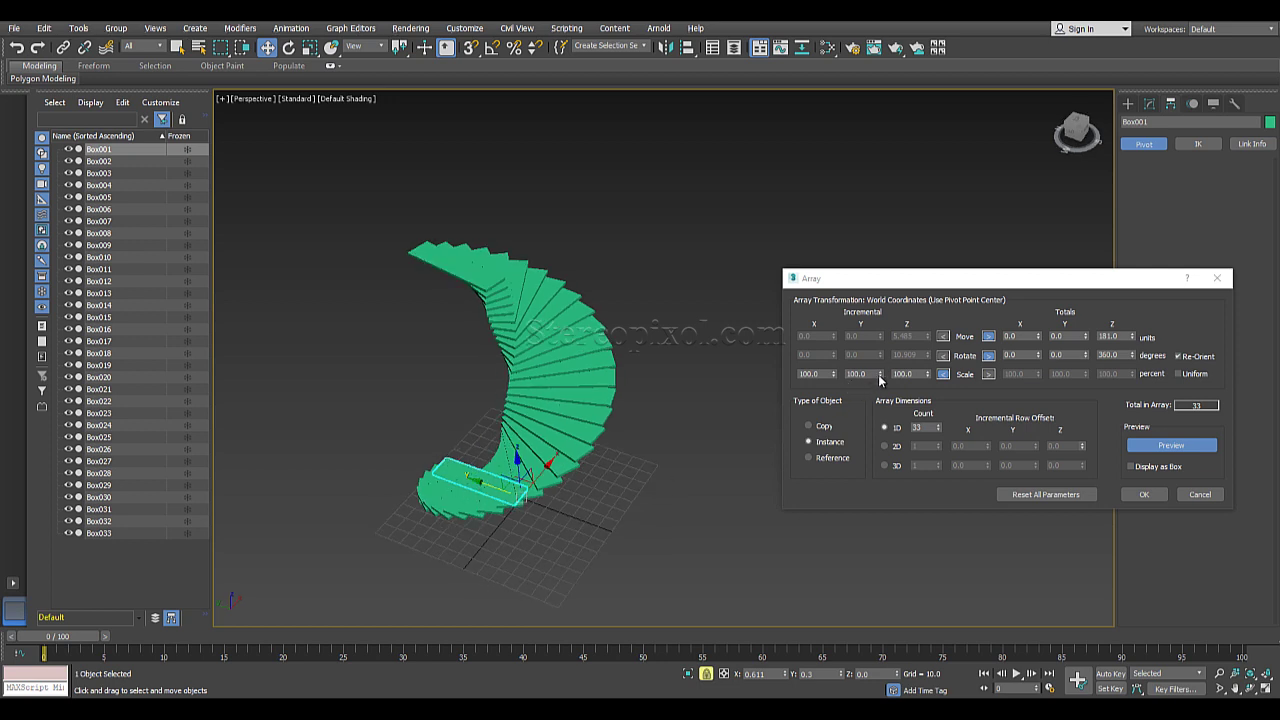
pyautogui.moveTo(880, 378); pyautogui.dragTo(881, 382)
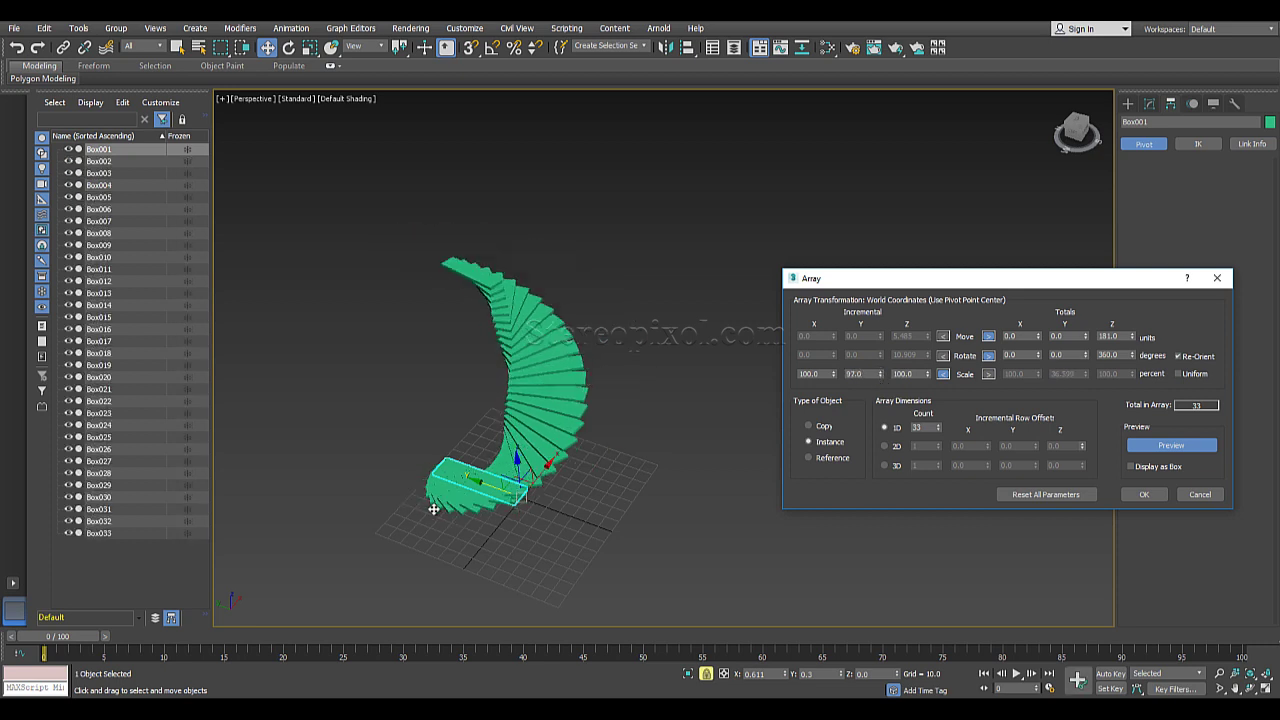
pyautogui.keyDown('alt'); pyautogui.moveTo(747, 391); pyautogui.dragTo(492, 511, button='middle'); pyautogui.keyUp('alt')
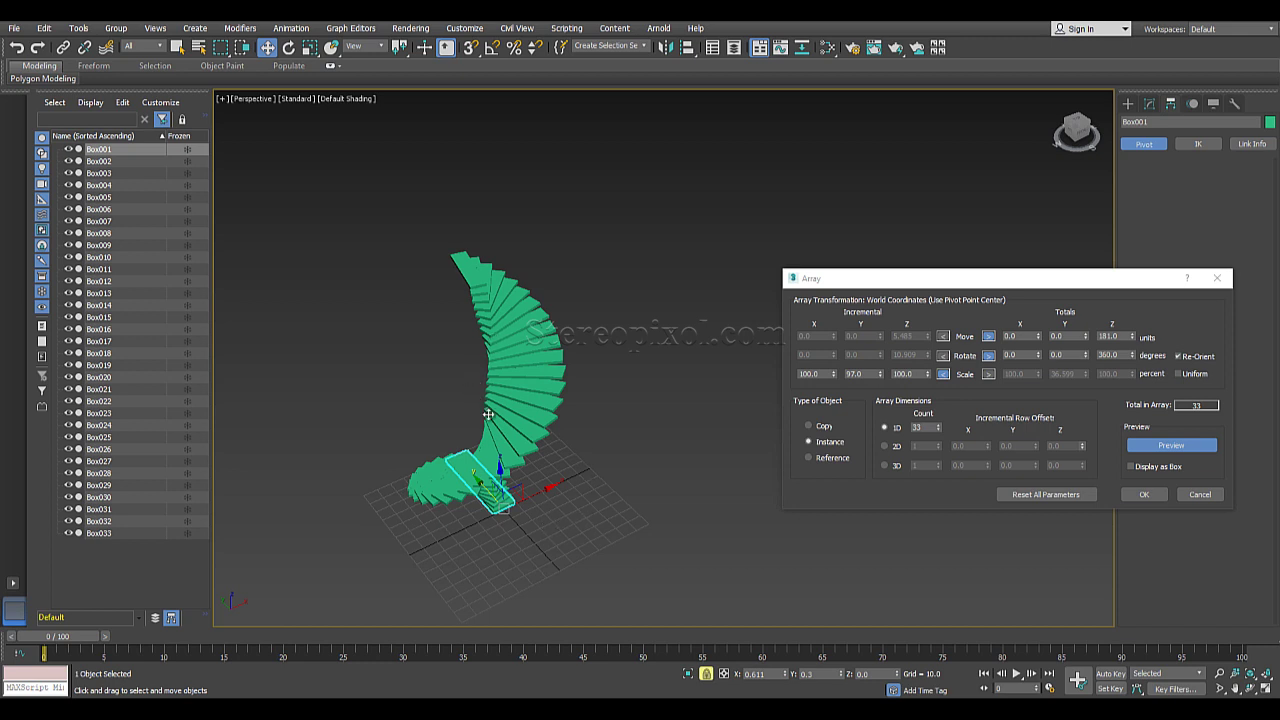
pyautogui.moveTo(531, 413)
pyautogui.keyDown('alt'); pyautogui.mouseDown(button='middle')
pyautogui.moveTo(567, 403)
pyautogui.moveTo(516, 403)
pyautogui.mouseUp(button='middle'); pyautogui.keyUp('alt')
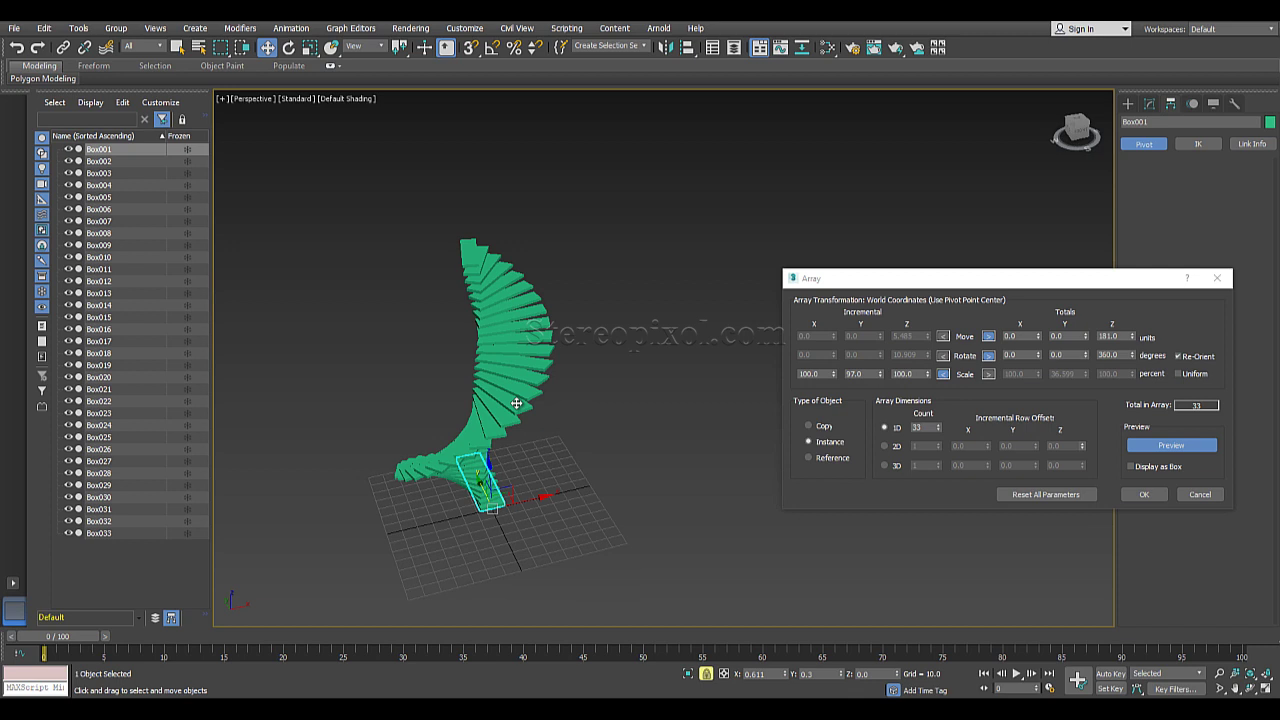
pyautogui.moveTo(508, 405)
pyautogui.keyDown('alt'); pyautogui.mouseDown(button='middle')
pyautogui.moveTo(500, 420)
pyautogui.moveTo(525, 409)
pyautogui.moveTo(509, 413)
pyautogui.mouseUp(button='middle'); pyautogui.keyUp('alt')
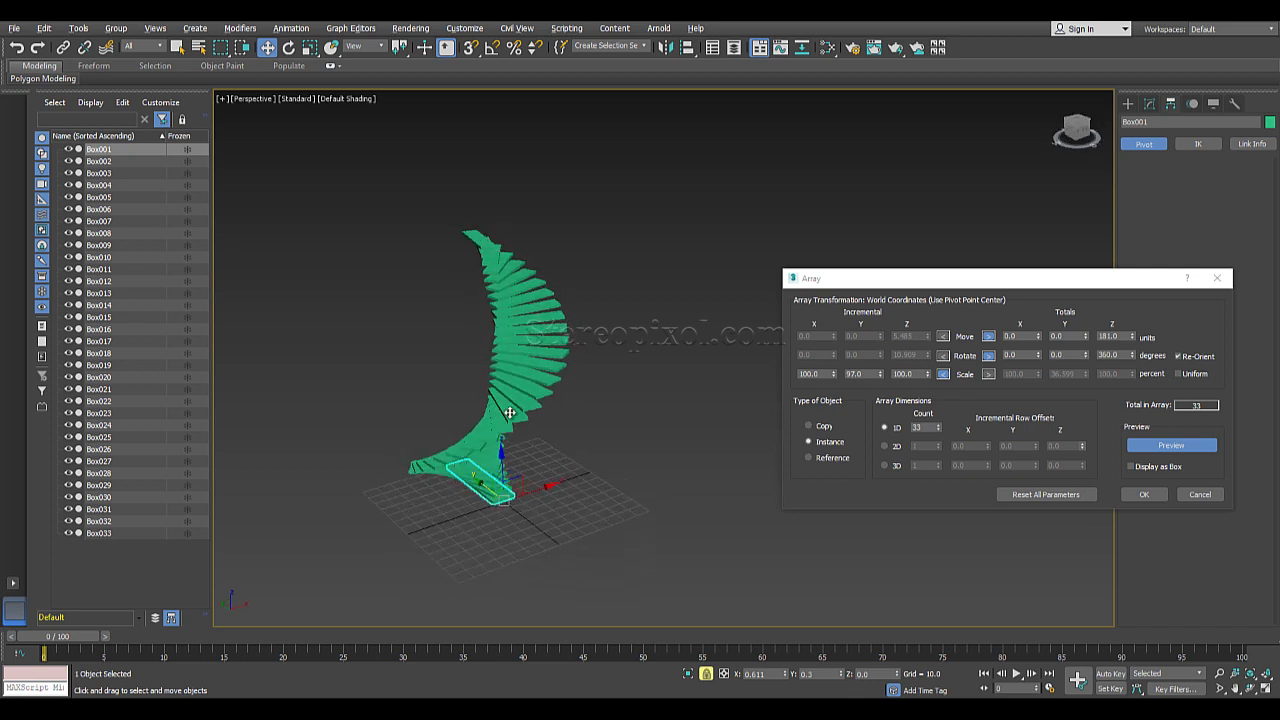
pyautogui.moveTo(534, 477)
pyautogui.keyDown('alt'); pyautogui.mouseDown(button='middle')
pyautogui.moveTo(563, 474)
pyautogui.moveTo(549, 485)
pyautogui.mouseUp(button='middle'); pyautogui.keyUp('alt')
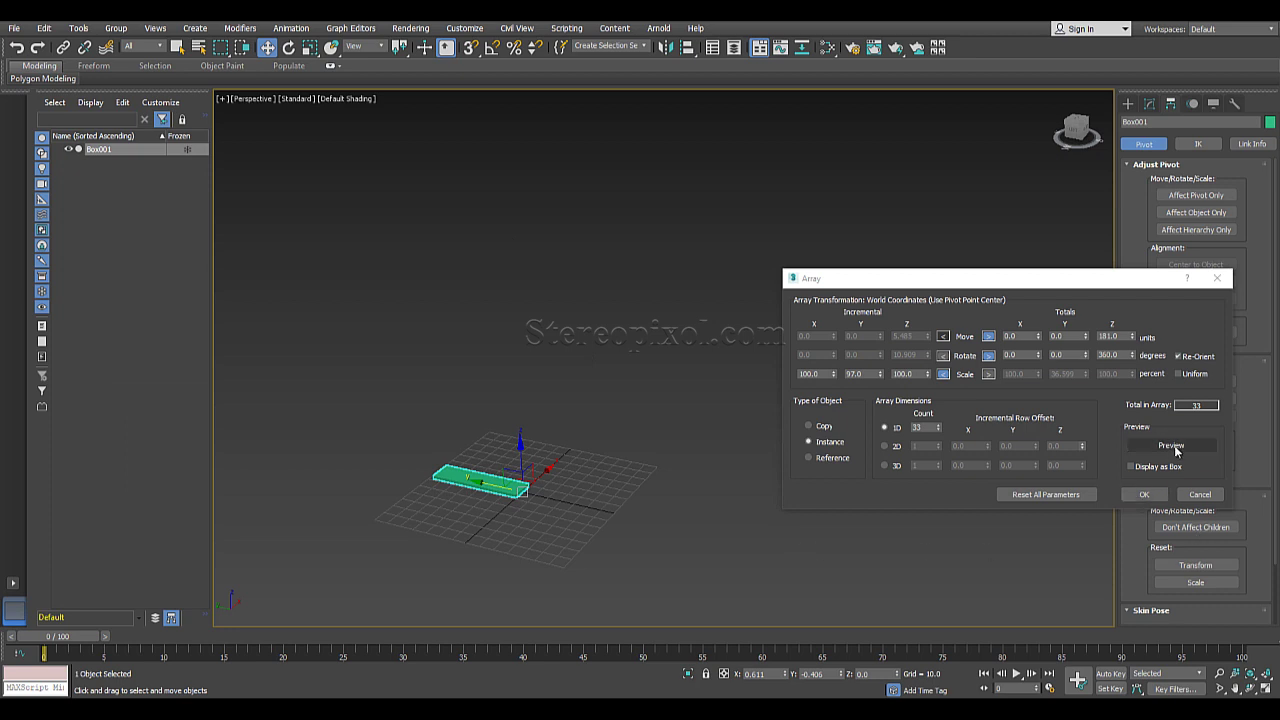
# - Toggle the stair preview and close the Array dialog without applying it
pyautogui.click(1171, 445)
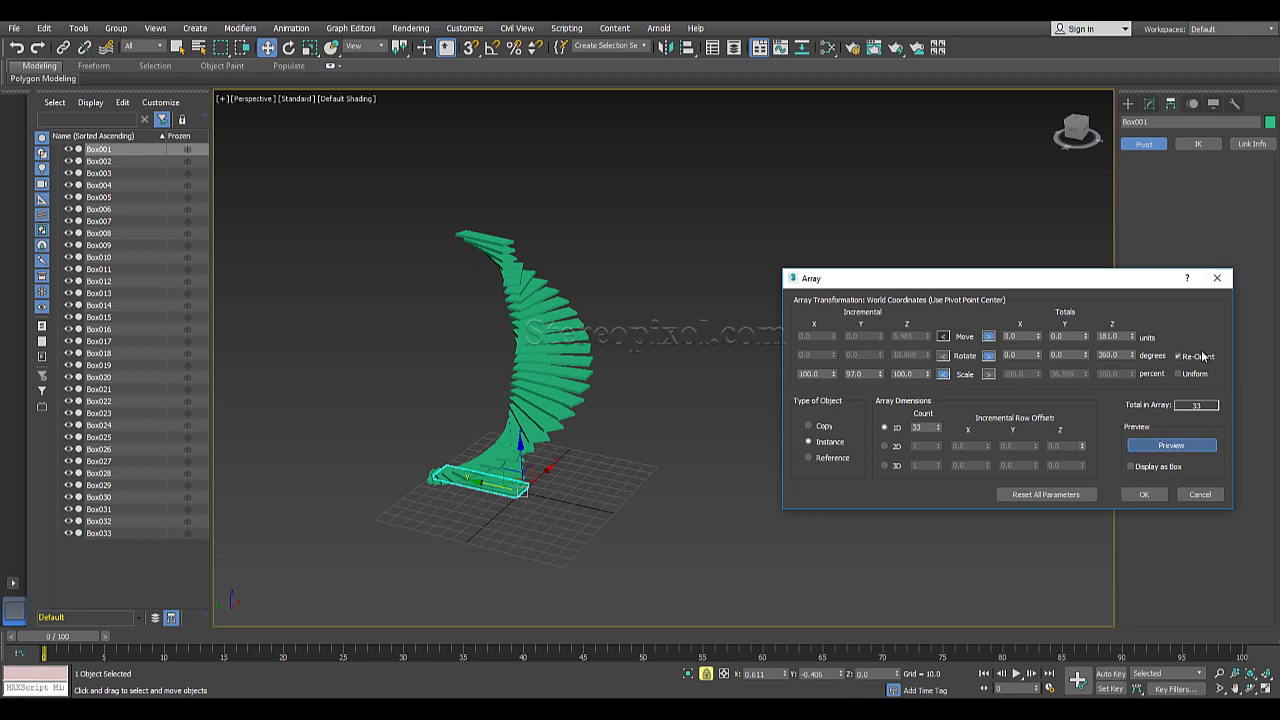
pyautogui.click(1217, 277)
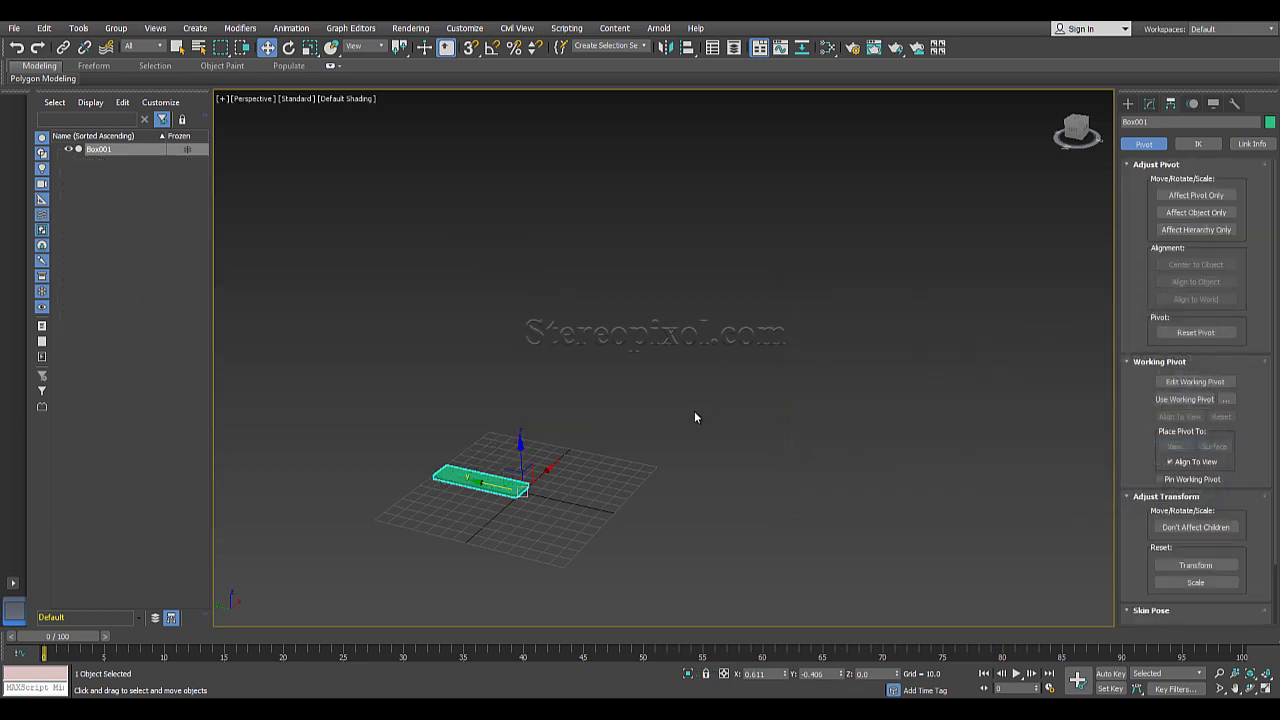
# - Reopen the Array dialog for Box001, turn on its preview, and orbit to a frontal view
pyautogui.click(78, 28)
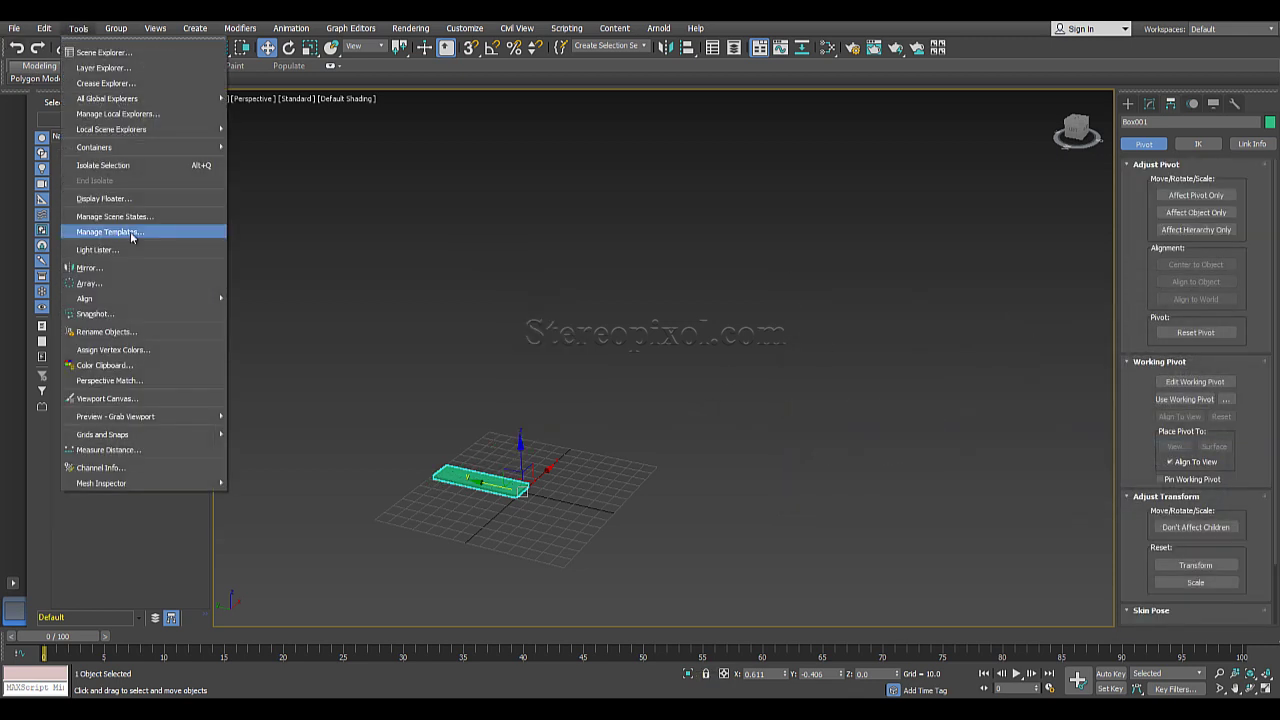
pyautogui.click(128, 285)
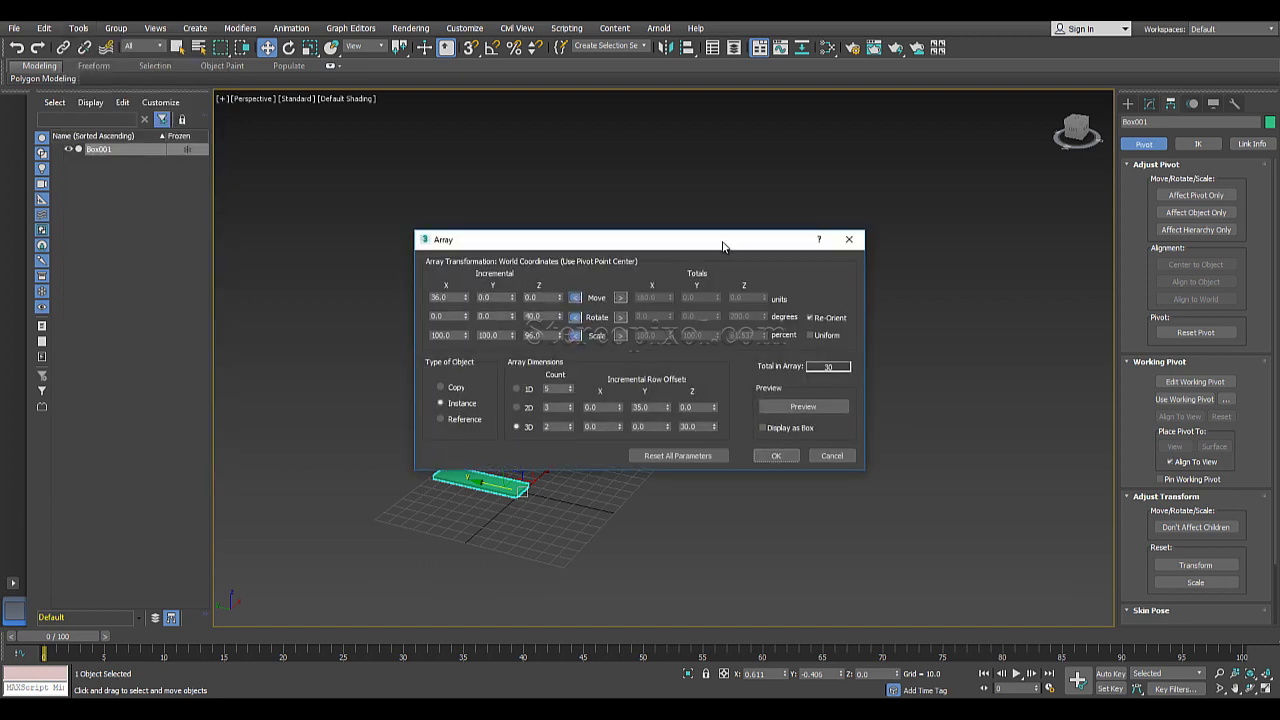
pyautogui.moveTo(754, 246); pyautogui.dragTo(1094, 203)
pyautogui.click(1144, 364)
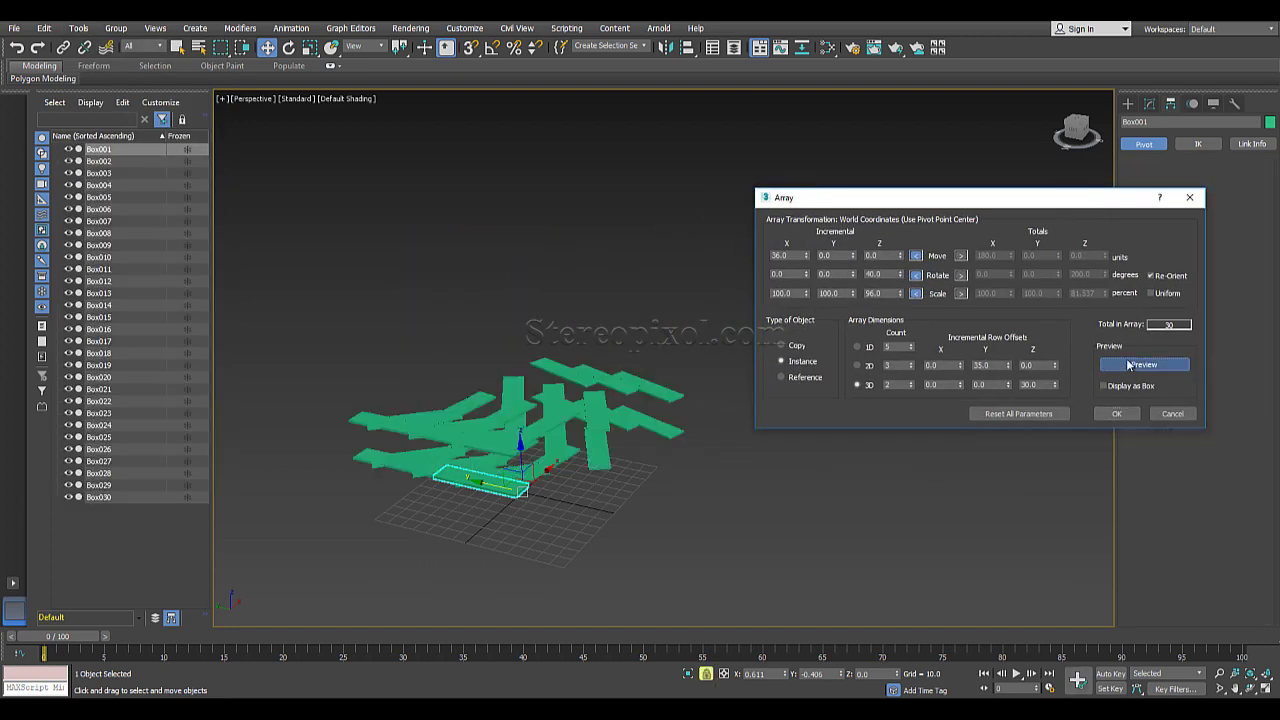
pyautogui.keyDown('alt'); pyautogui.moveTo(552, 517); pyautogui.dragTo(594, 531, button='middle'); pyautogui.keyUp('alt')
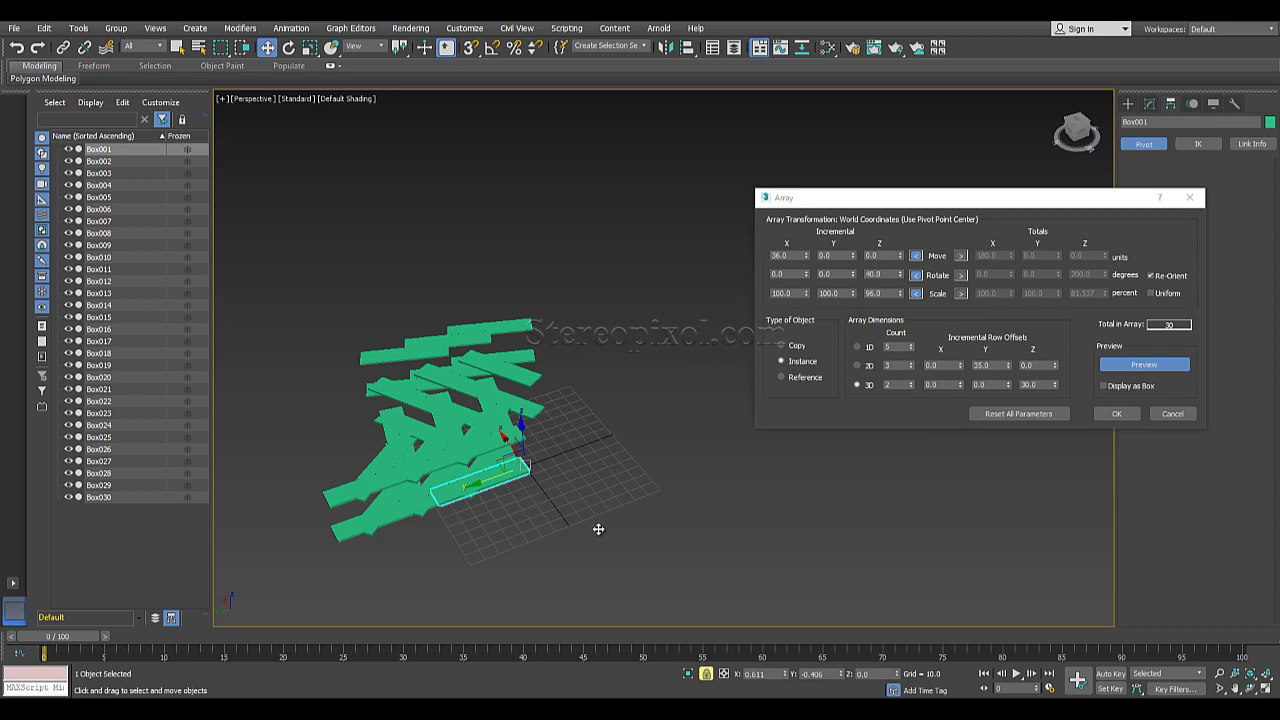
pyautogui.keyDown('alt'); pyautogui.moveTo(659, 369); pyautogui.dragTo(759, 259, button='middle'); pyautogui.keyUp('alt')
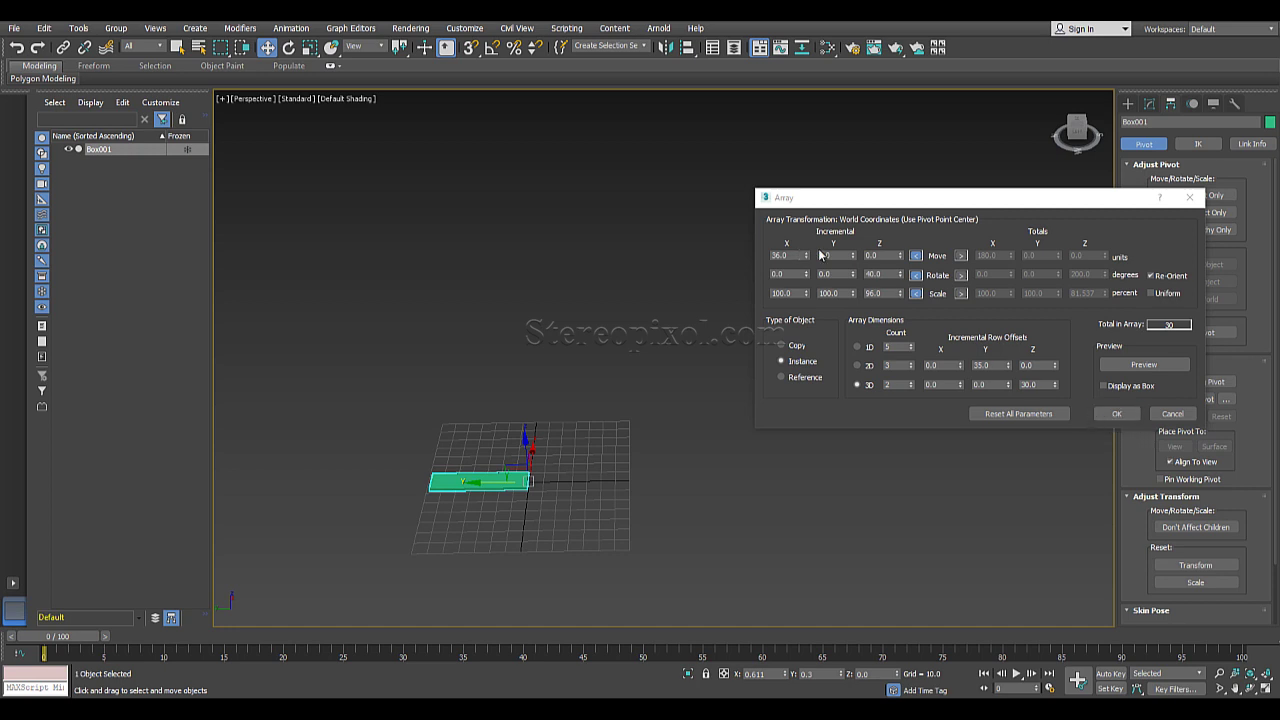
# - Switch both Move and Rotate to totals, keeping the 360° Z rotation
pyautogui.click(805, 256)
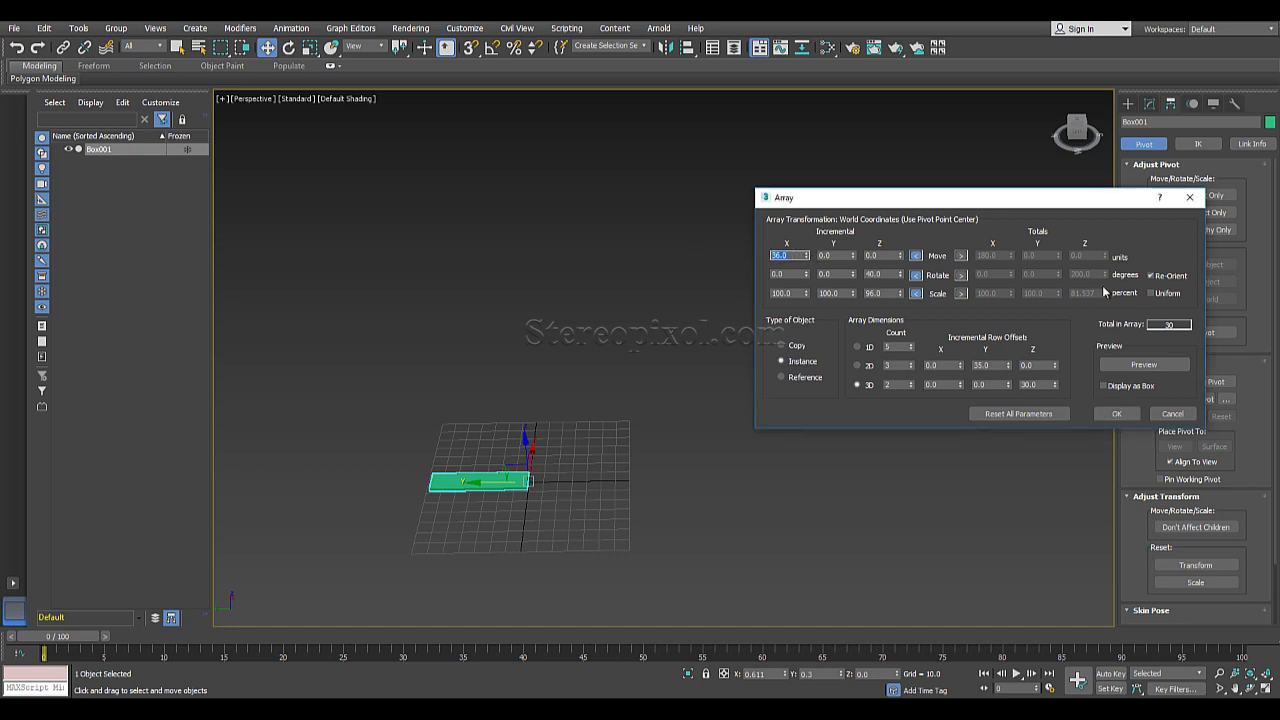
pyautogui.click(961, 256)
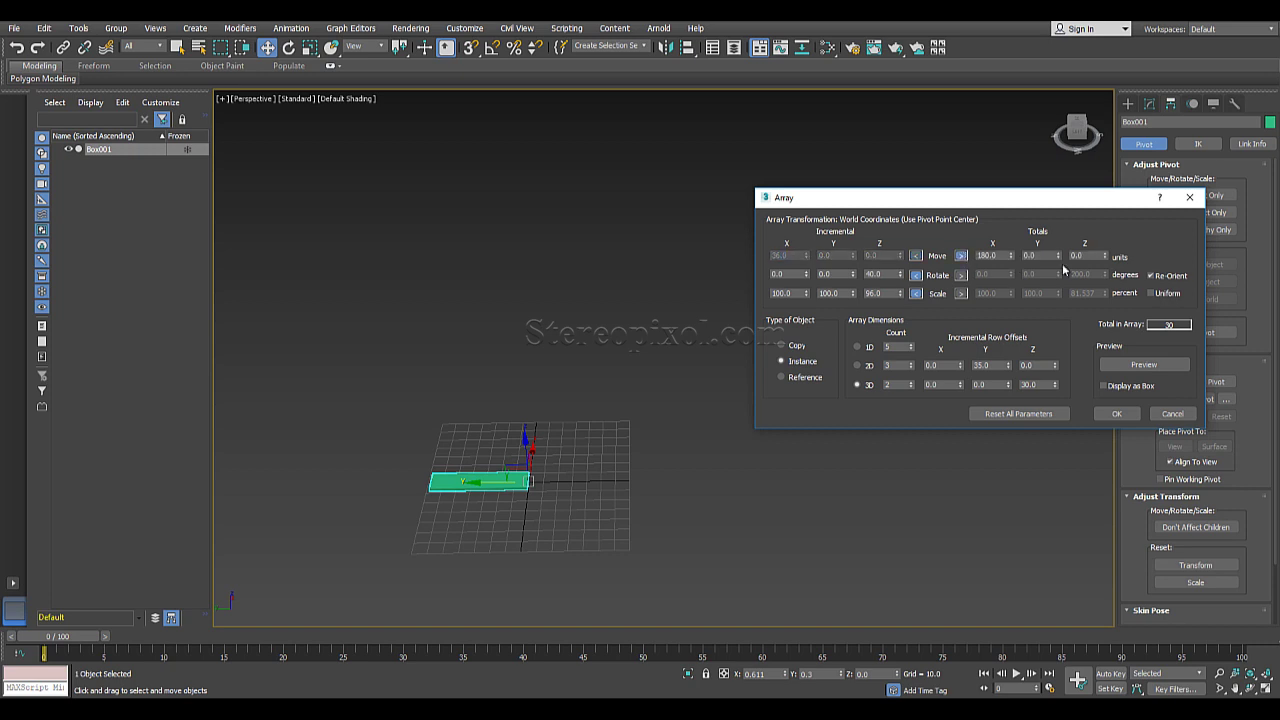
pyautogui.click(961, 276)
pyautogui.press('Tab')
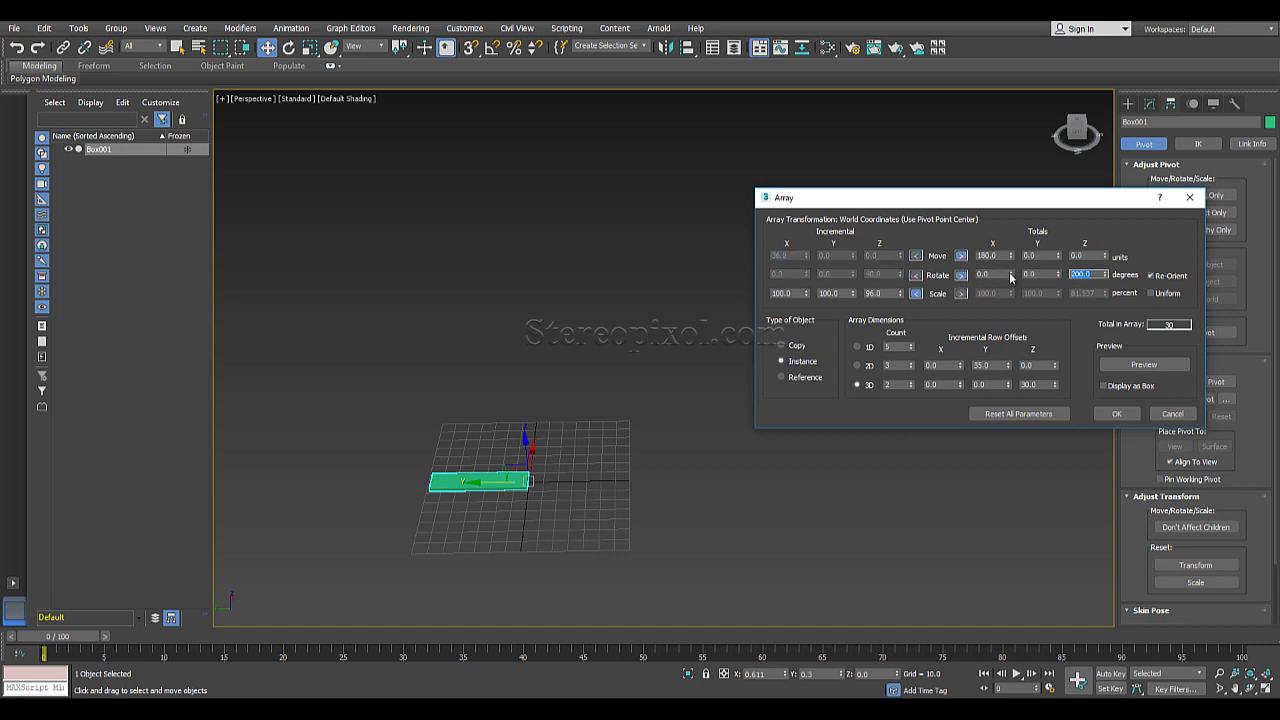
# - Make a 1D array of 10 steps, preview it, then raise the count to 37
pyautogui.click(1078, 258)
pyautogui.click(857, 347)
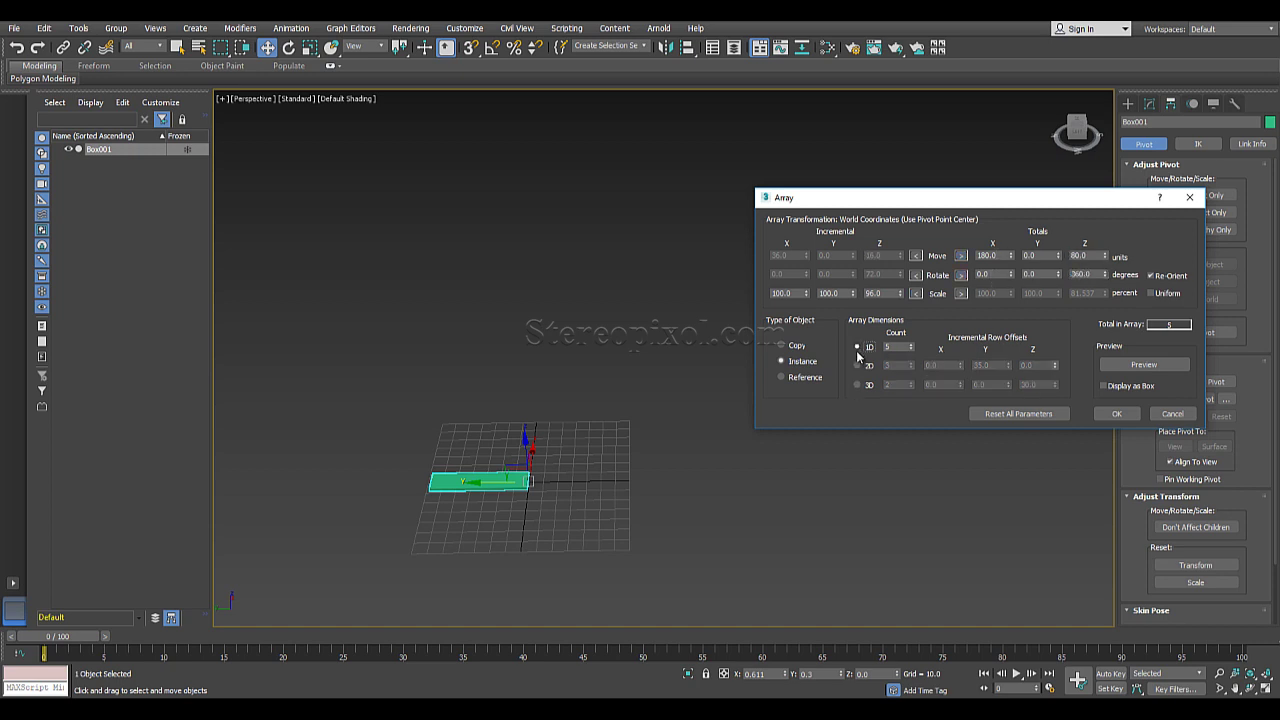
pyautogui.moveTo(893, 348); pyautogui.dragTo(876, 348)
pyautogui.write('10')
pyautogui.click(1144, 365)
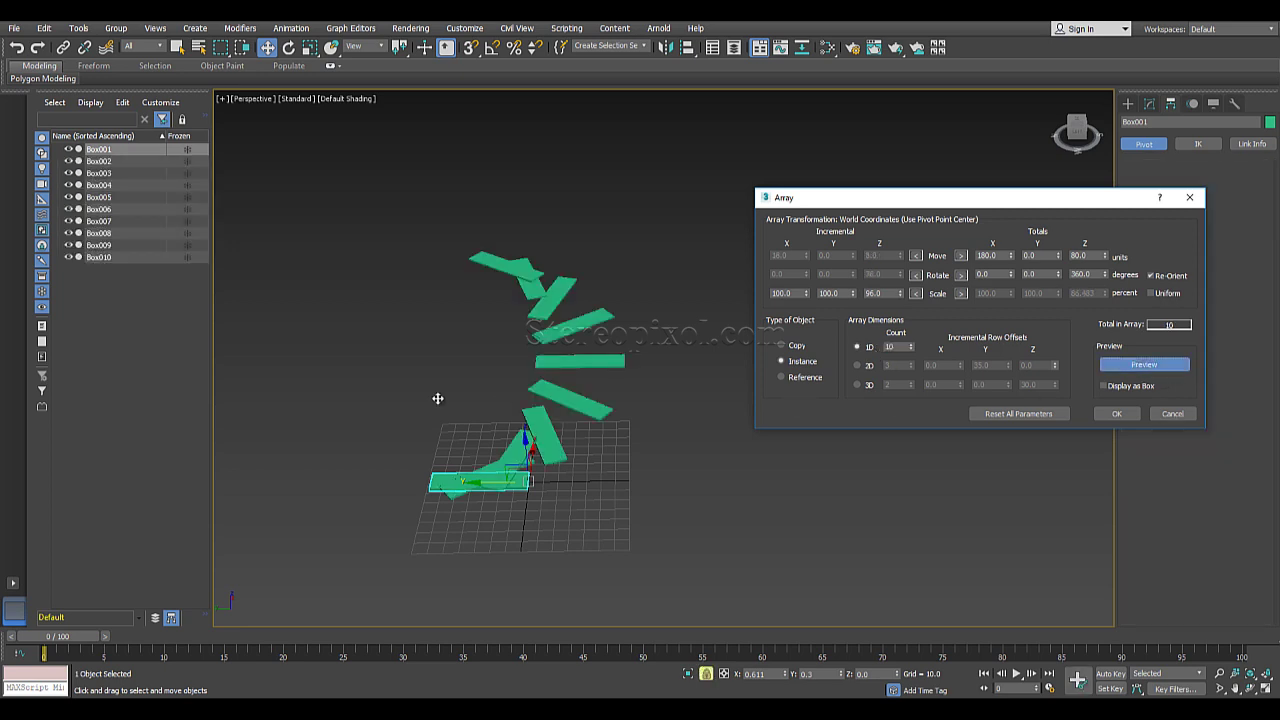
pyautogui.moveTo(910, 348); pyautogui.dragTo(901, 333)
pyautogui.keyDown('alt'); pyautogui.moveTo(461, 346); pyautogui.dragTo(545, 373, button='middle'); pyautogui.keyUp('alt')
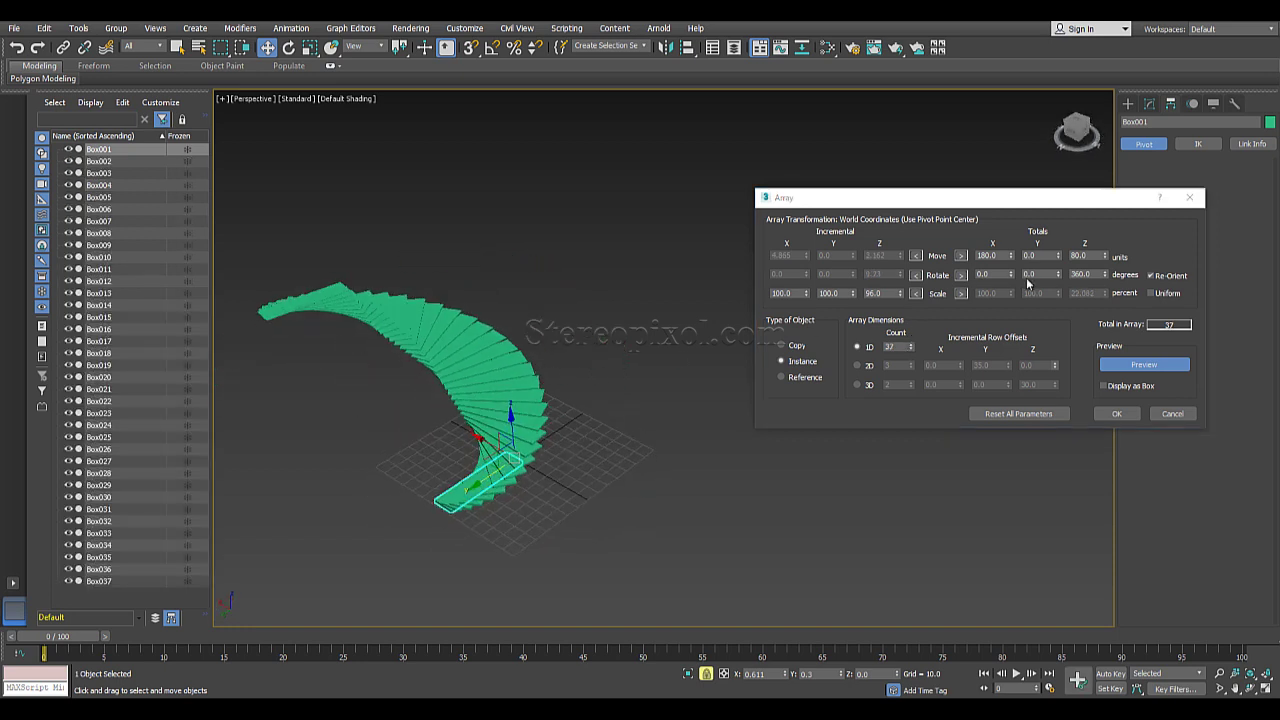
# - Set total X move to 0 and total Z height to 163, then commit the array with OK
pyautogui.click(990, 256)
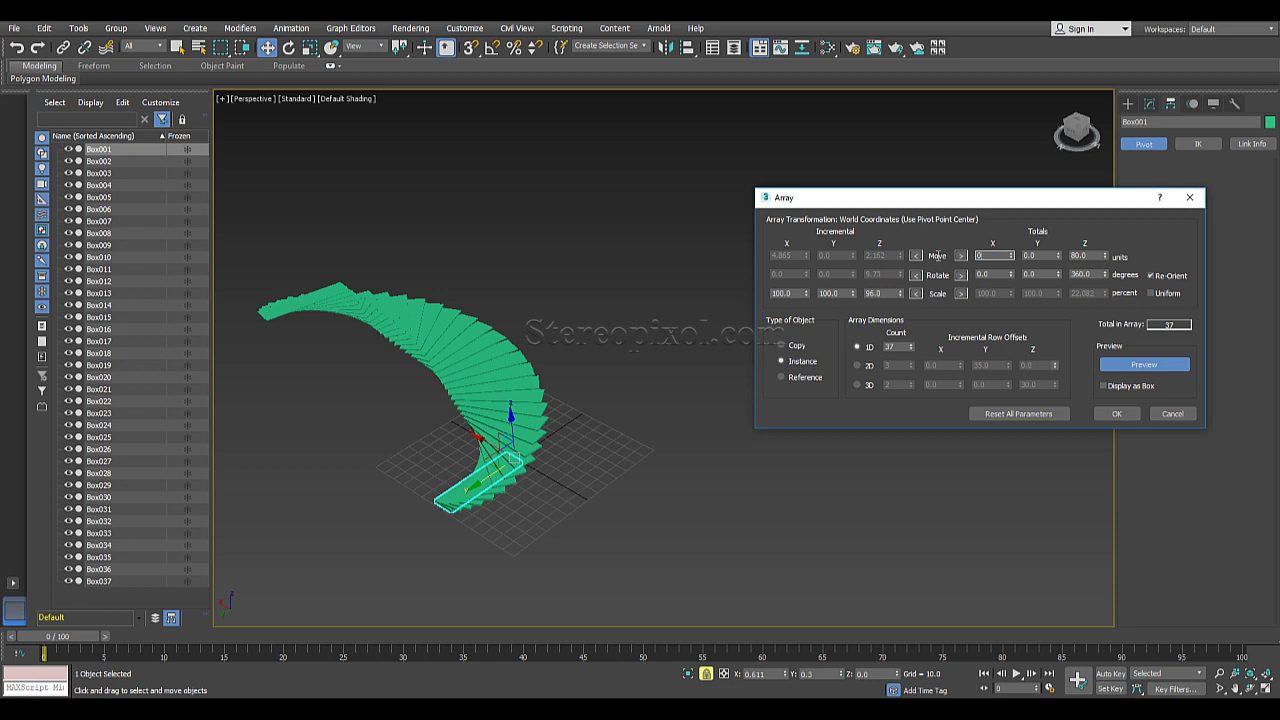
pyautogui.write('0')
pyautogui.press('Return')
pyautogui.keyDown('alt'); pyautogui.moveTo(566, 499); pyautogui.dragTo(631, 446, button='middle'); pyautogui.keyUp('alt')
pyautogui.moveTo(1105, 256); pyautogui.dragTo(1102, 180)
pyautogui.keyDown('alt'); pyautogui.moveTo(558, 377); pyautogui.dragTo(598, 416, button='middle'); pyautogui.keyUp('alt')
pyautogui.click(1108, 415)
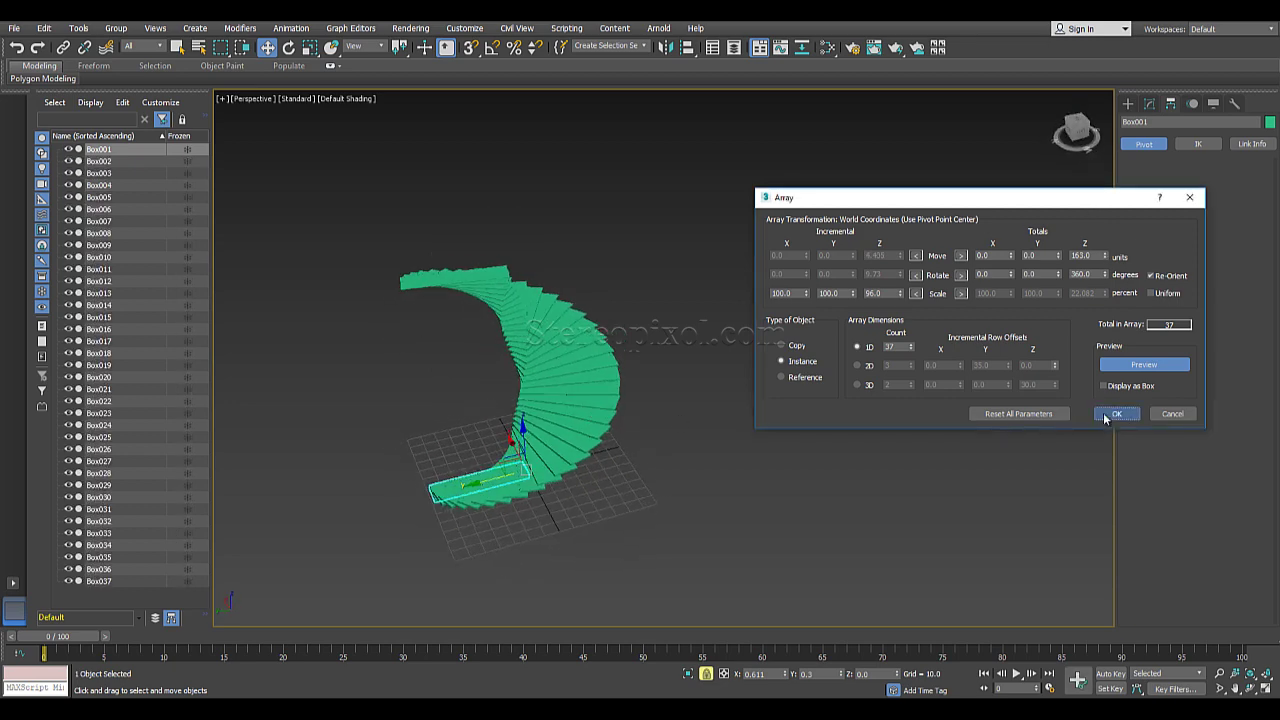
pyautogui.click(643, 478)
pyautogui.keyDown('alt'); pyautogui.moveTo(643, 478); pyautogui.dragTo(737, 437, button='middle'); pyautogui.keyUp('alt')
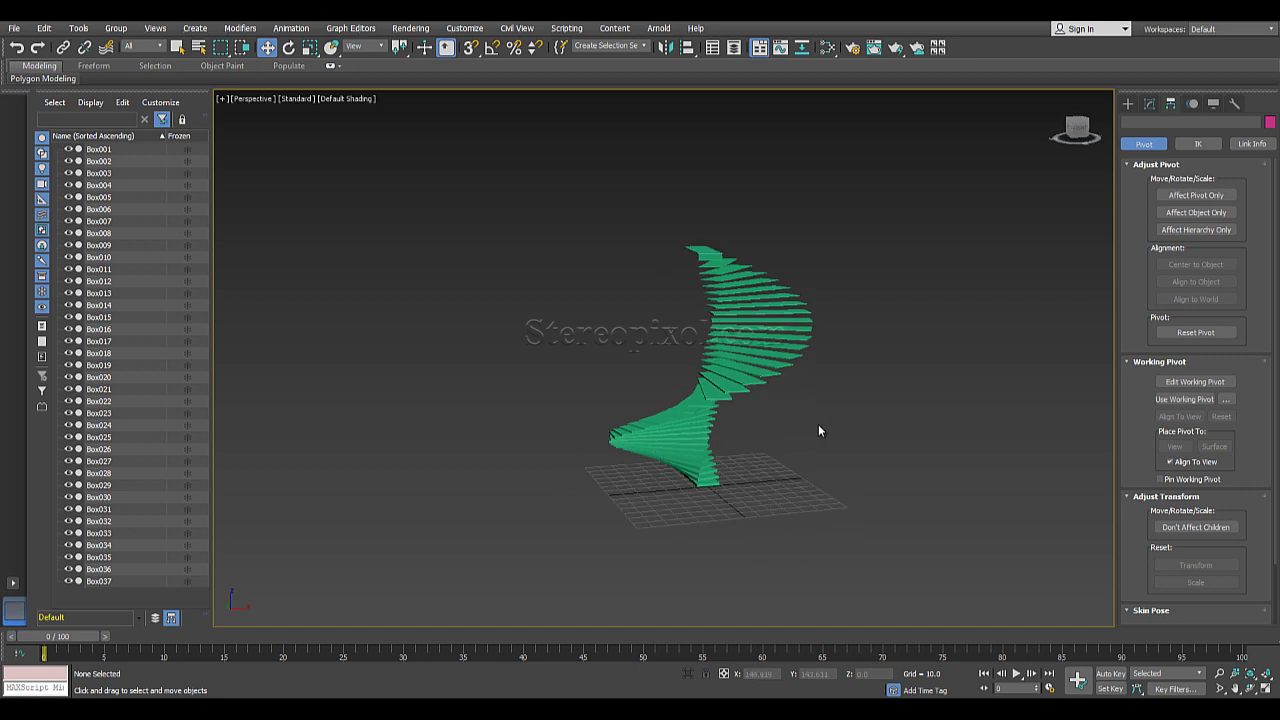
pyautogui.moveTo(820, 431); pyautogui.dragTo(635, 432, button='middle')
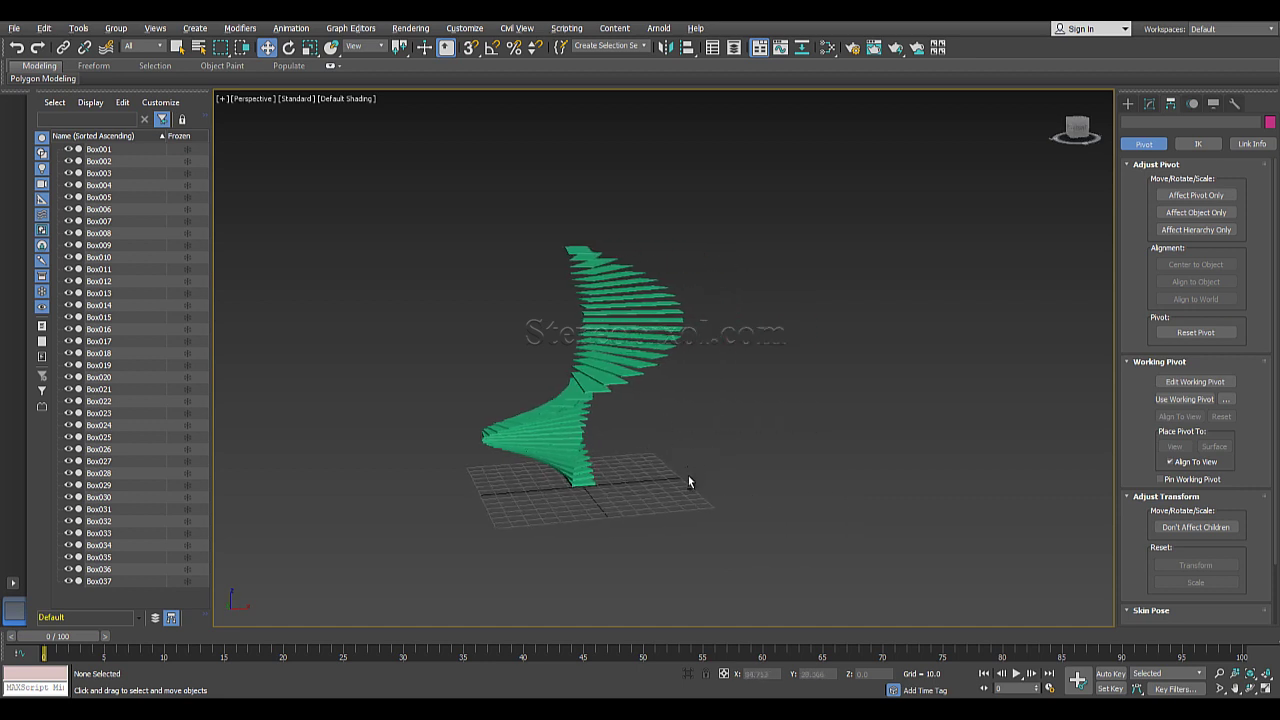
pyautogui.keyDown('alt'); pyautogui.moveTo(689, 477); pyautogui.dragTo(808, 455, button='middle'); pyautogui.keyUp('alt')
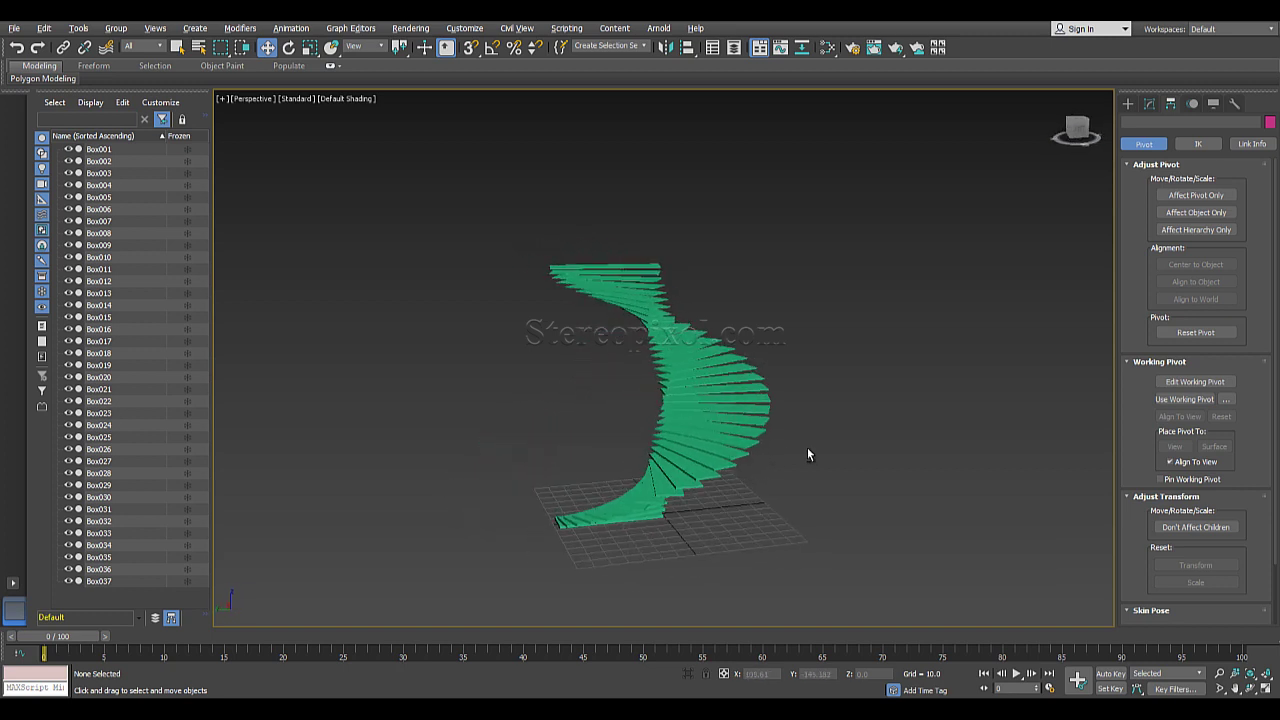